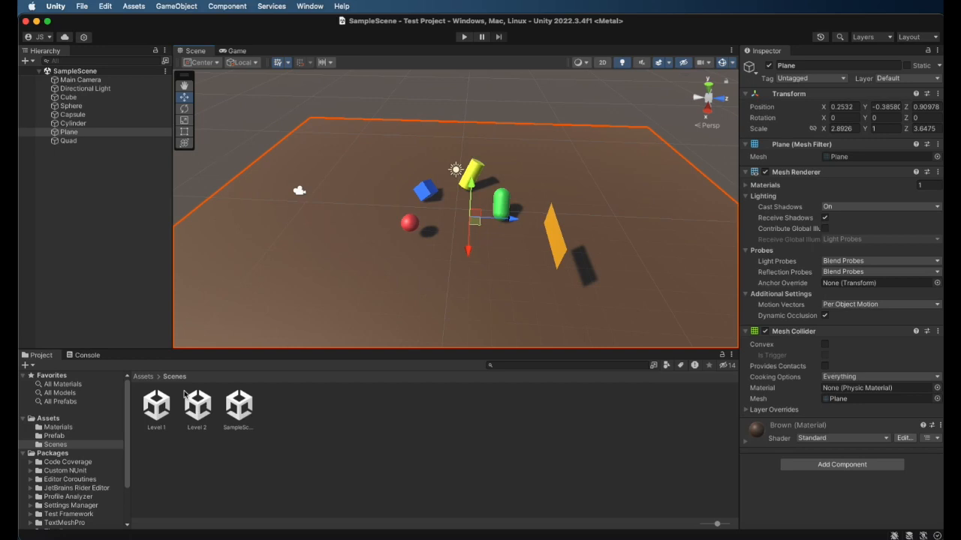
Delete the Level 1 and Level 2 scene assets from the Scenes folder, leaving SampleScene in place
left_click(210, 490)
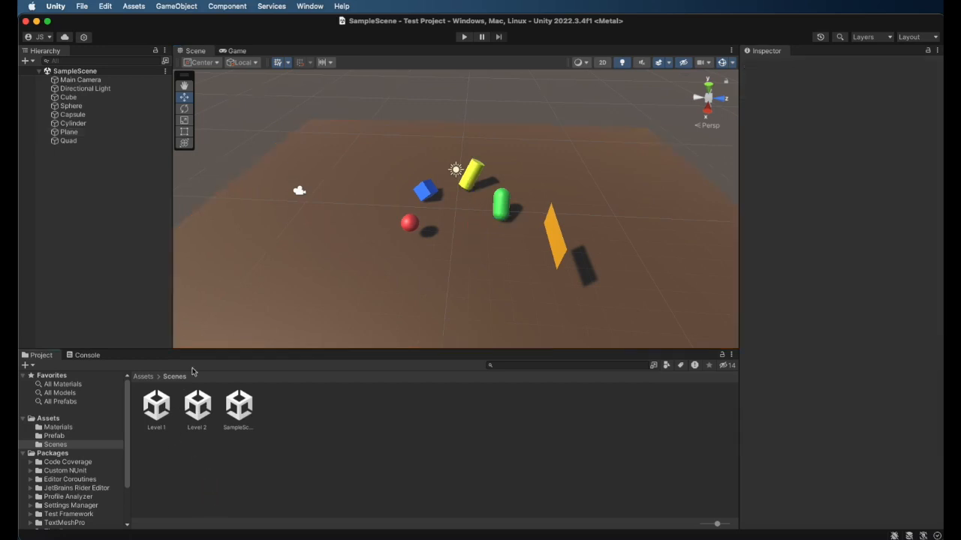
left_click(157, 409)
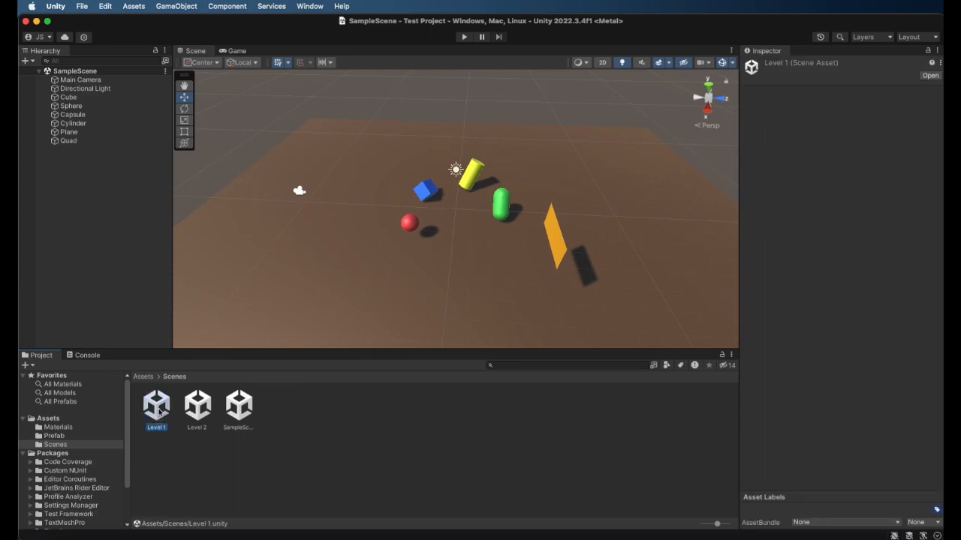
right_click(159, 412)
left_click(231, 262)
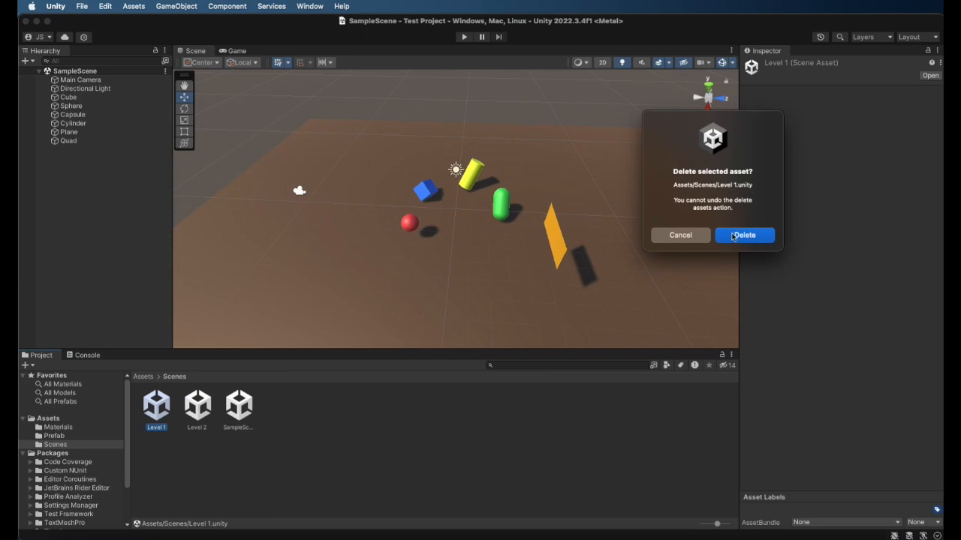
left_click(746, 239)
left_click(158, 407)
right_click(159, 406)
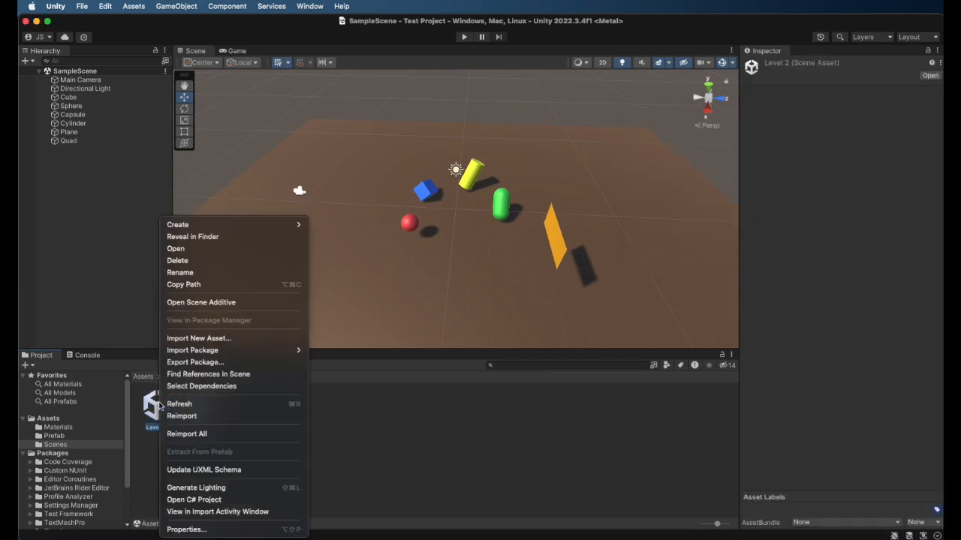
left_click(225, 261)
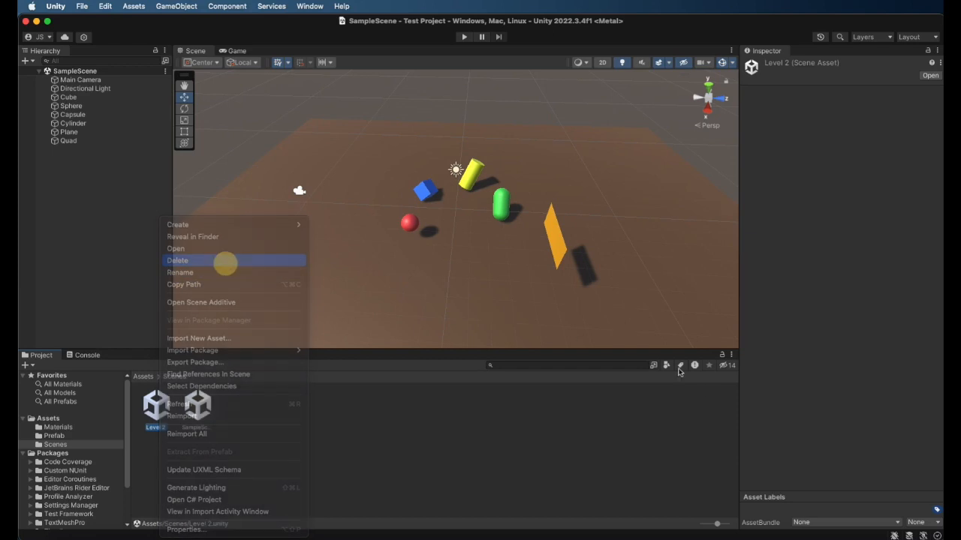
left_click(743, 238)
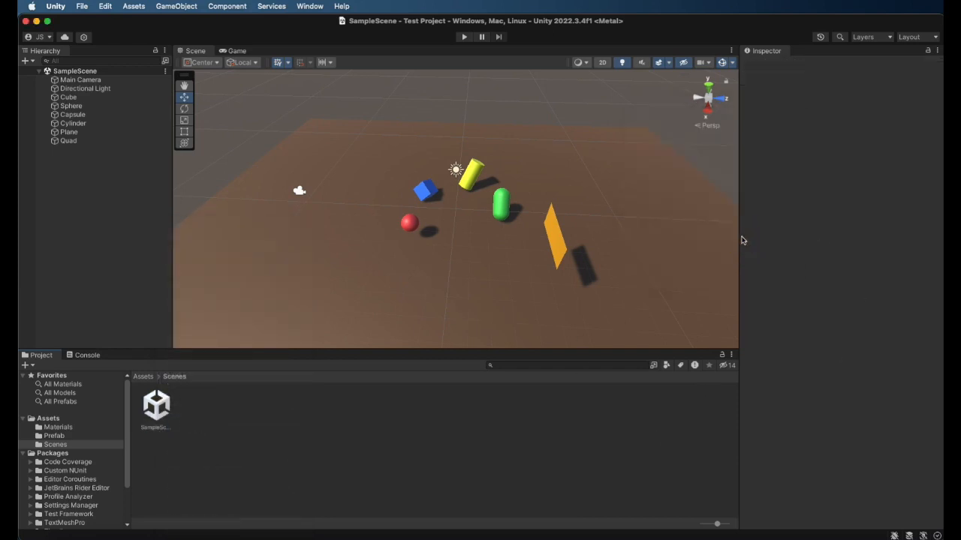
Create a new scene named Level 1 in the Scenes folder and open it
right_click(205, 409)
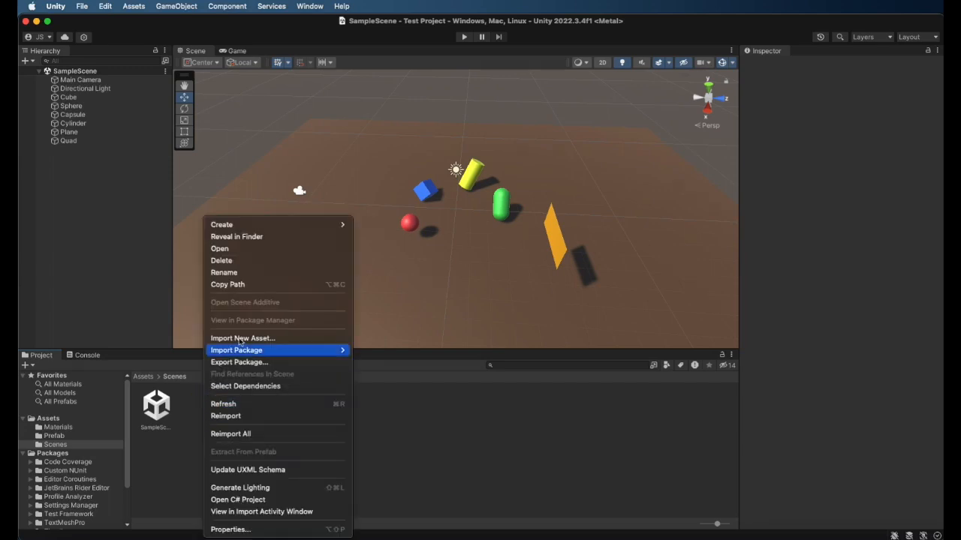
mouse_move(256, 227)
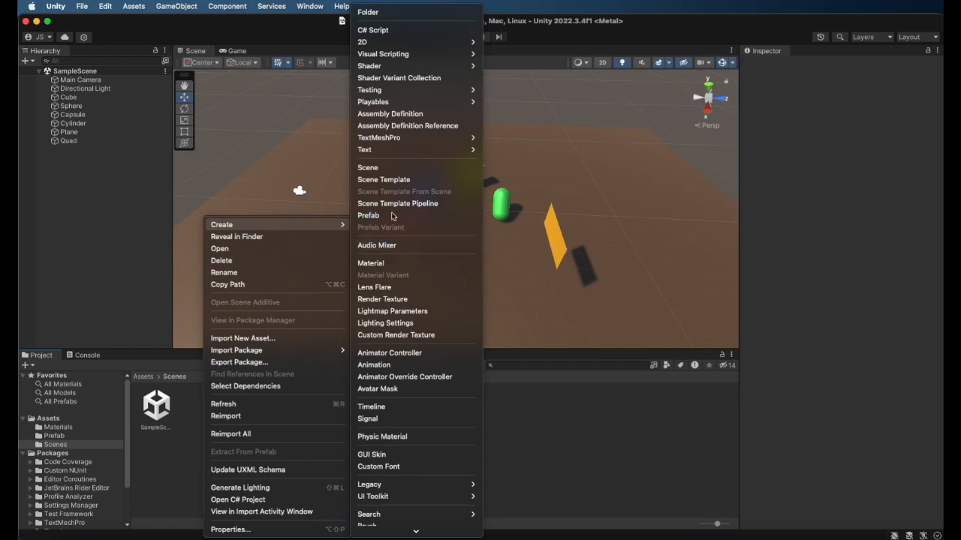
left_click(384, 174)
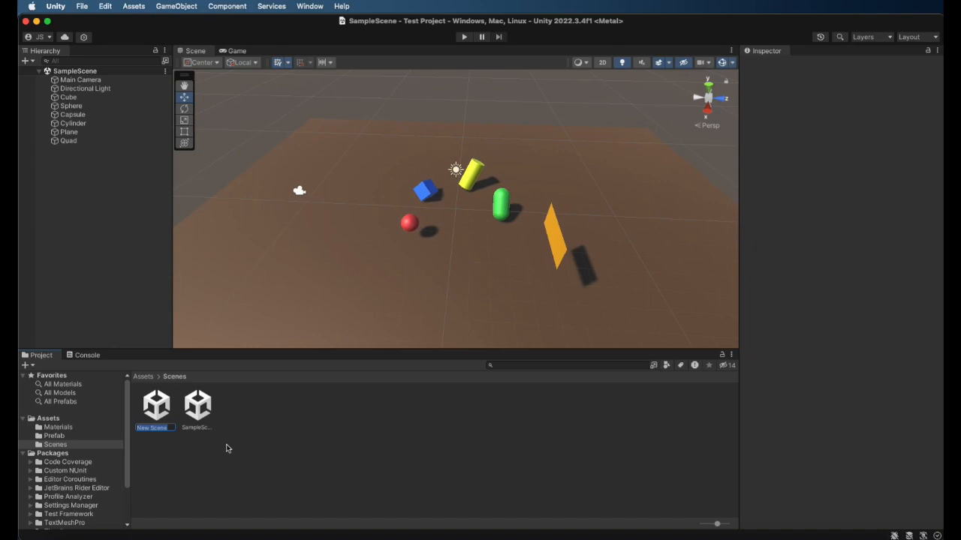
type("Level 1")
key("Return")
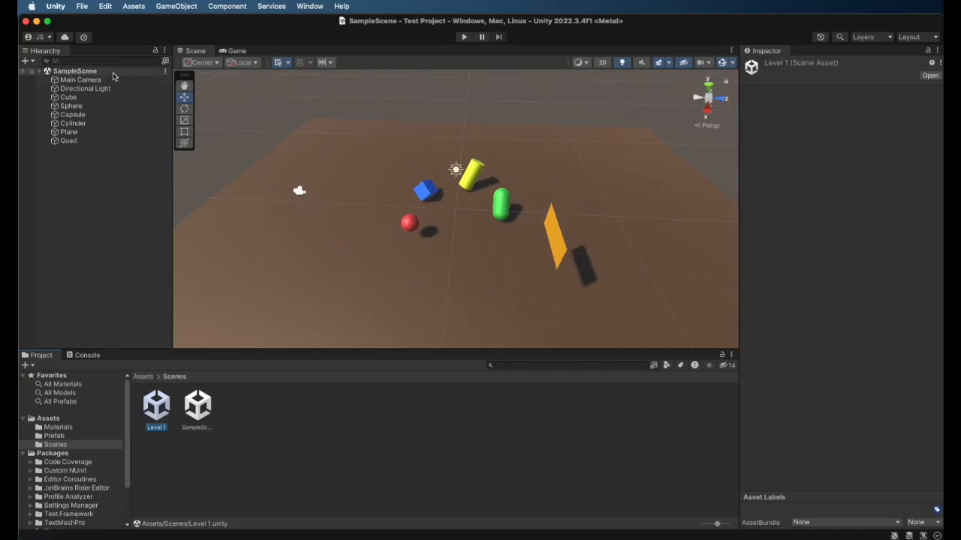
double_click(166, 411)
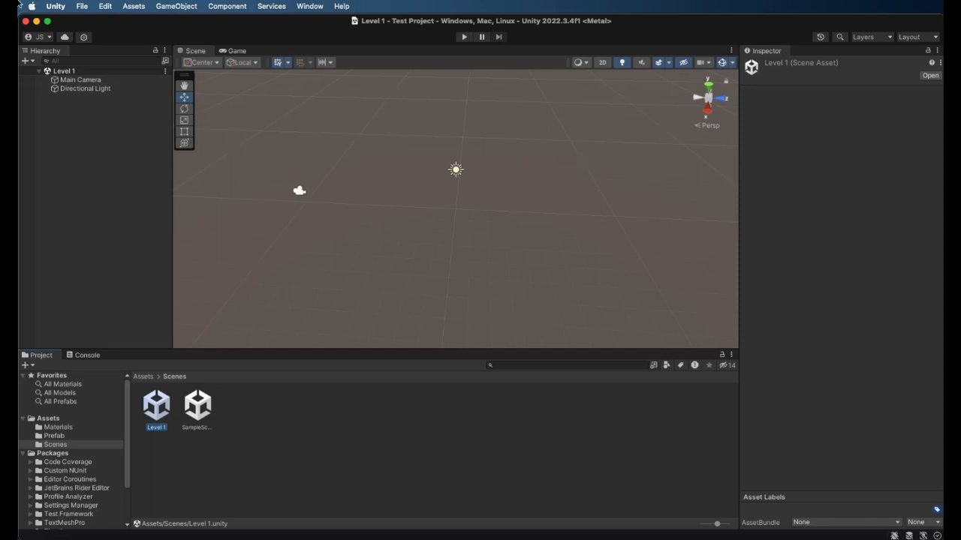
Examine the component settings of the Main Camera and the Directional Light in the Level 1 scene
left_click(79, 80)
left_click(86, 89)
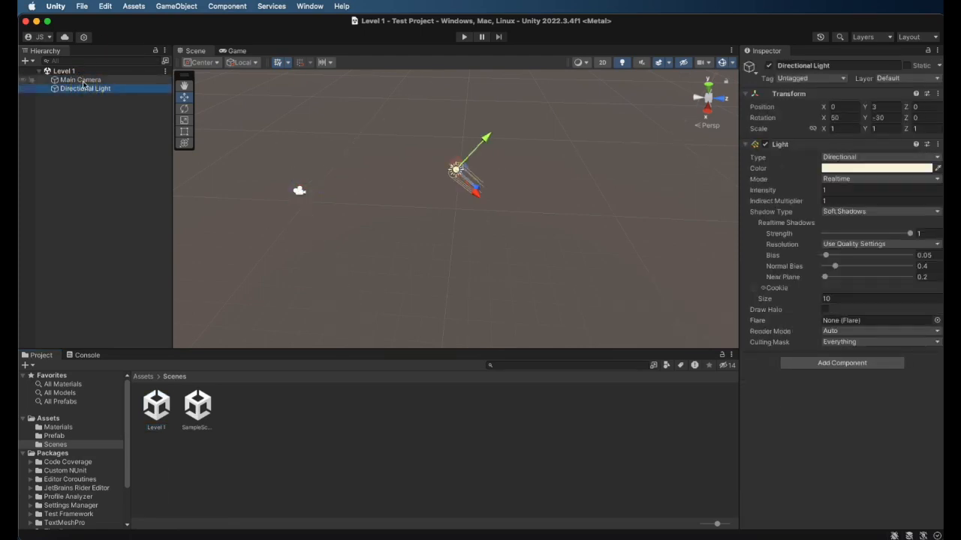
left_click(81, 79)
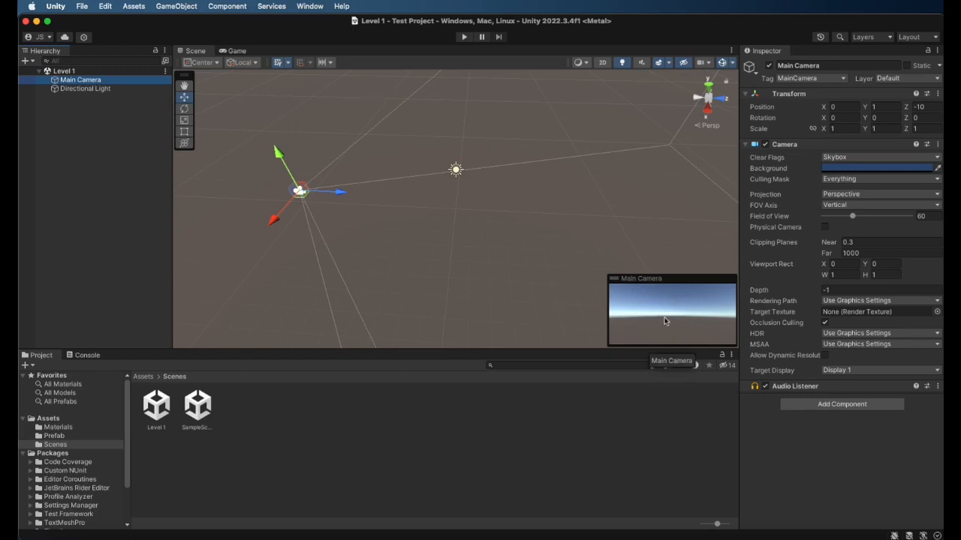
left_click(69, 88)
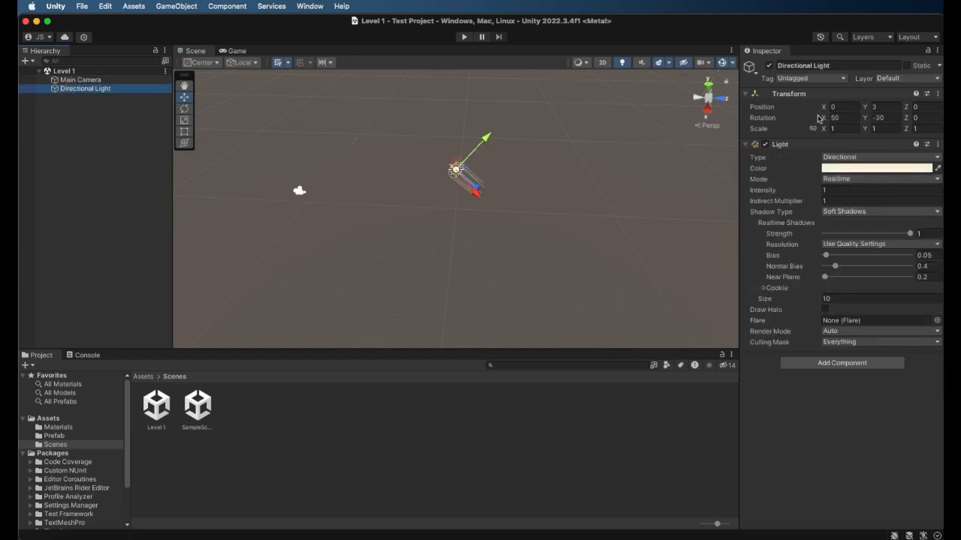
left_click(97, 80)
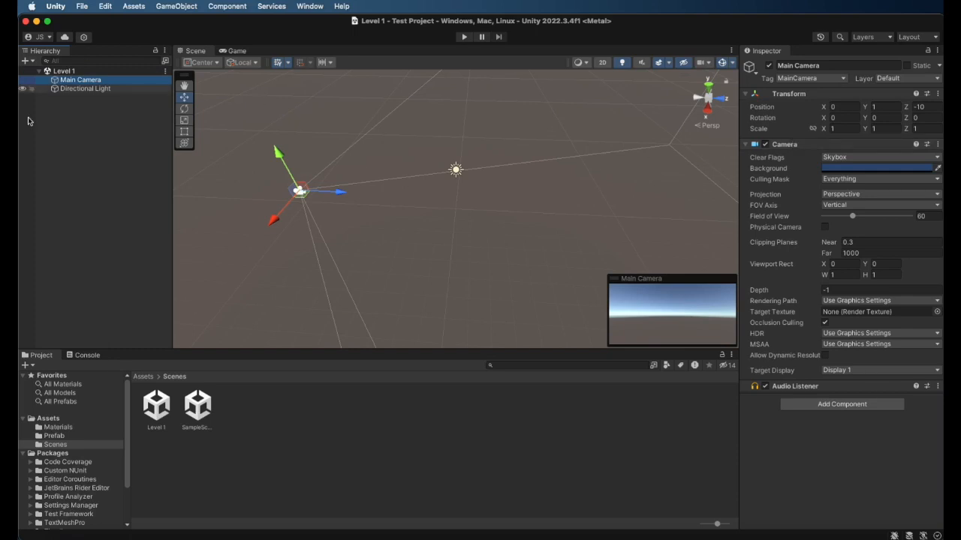
left_click(73, 221)
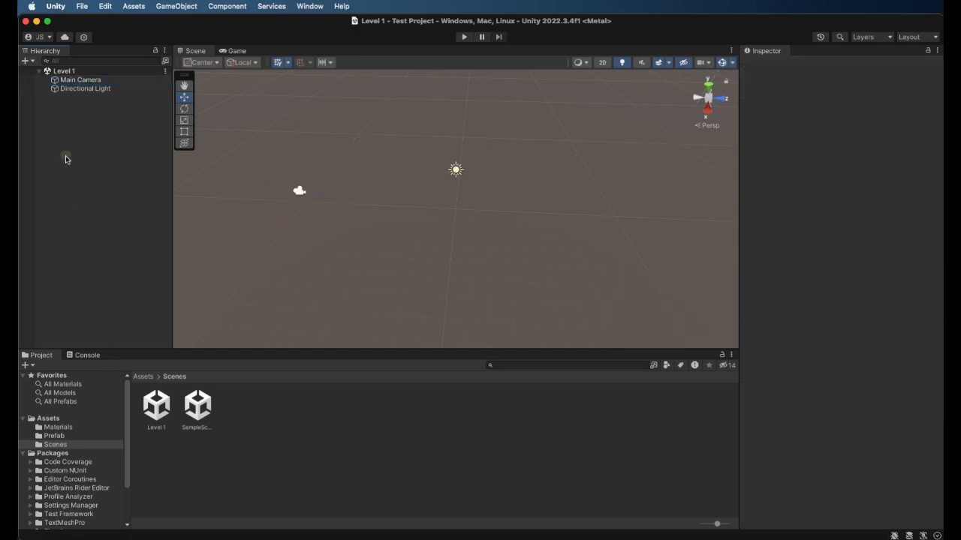
Add a 3D Plane object to the Level 1 scene and keep its default name
left_click(28, 61)
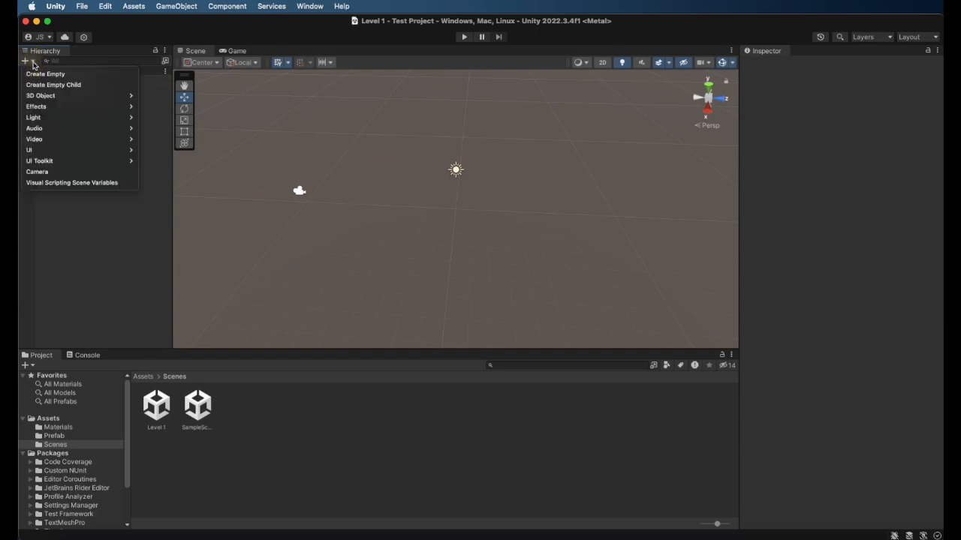
left_click(59, 228)
right_click(79, 203)
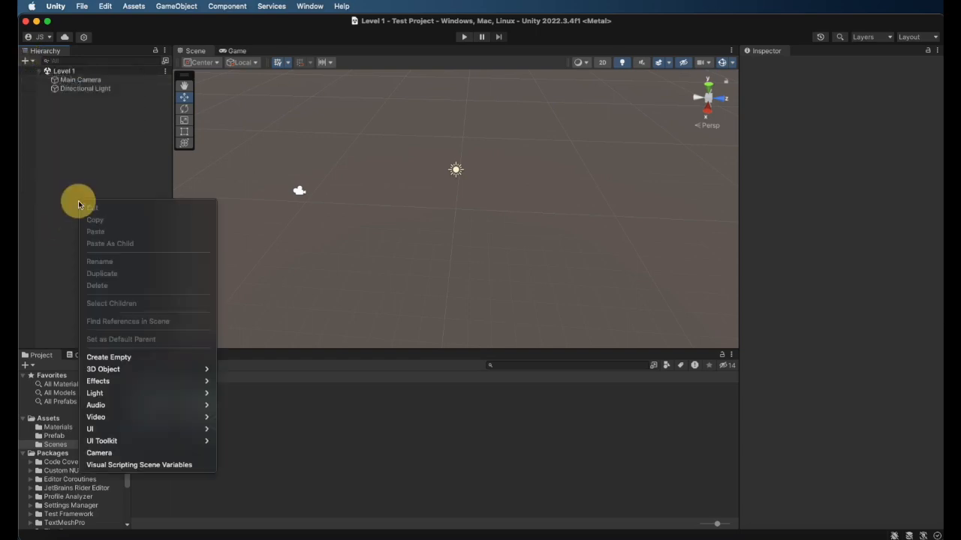
left_click(78, 203)
right_click(77, 200)
mouse_move(110, 373)
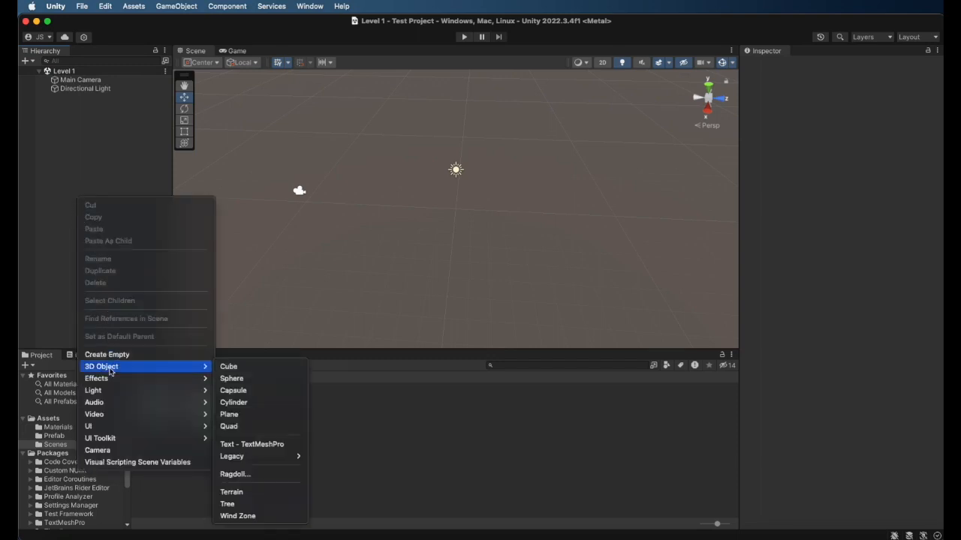
left_click(235, 416)
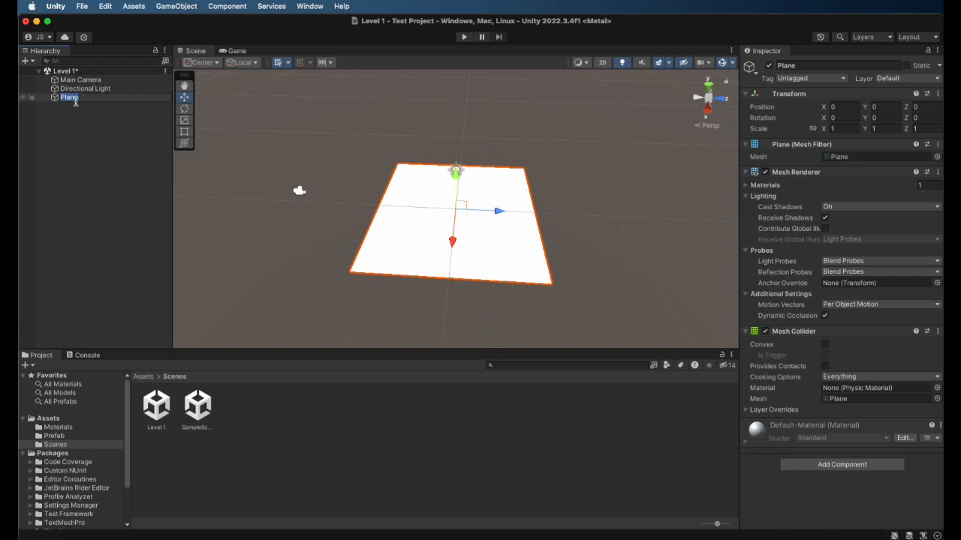
key("Return")
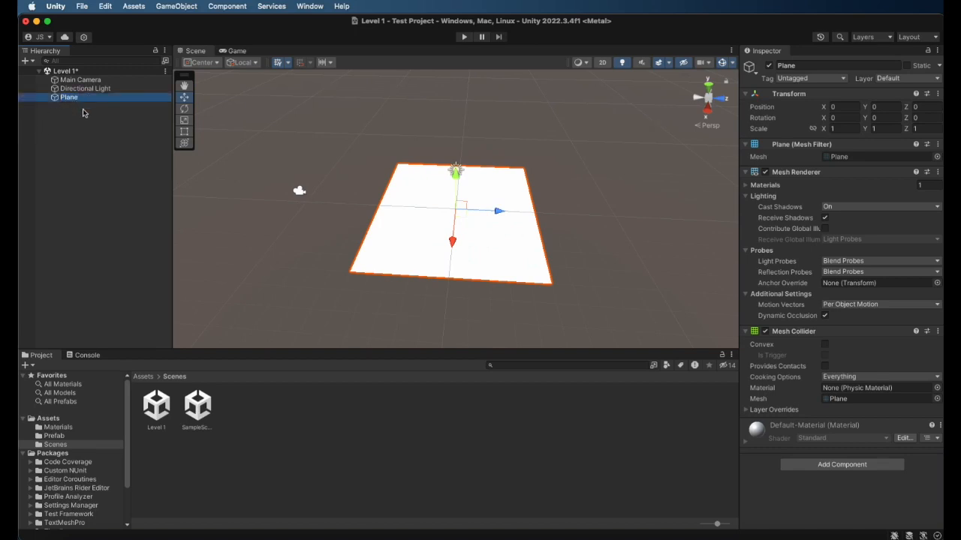
Add a second 3D Plane object to the Level 1 scene
left_click(920, 107)
right_click(86, 178)
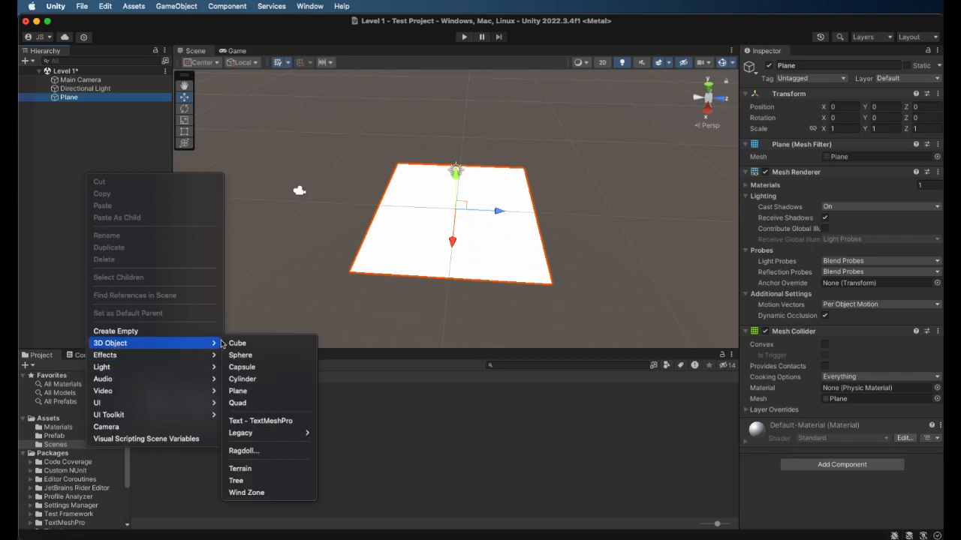
left_click(66, 170)
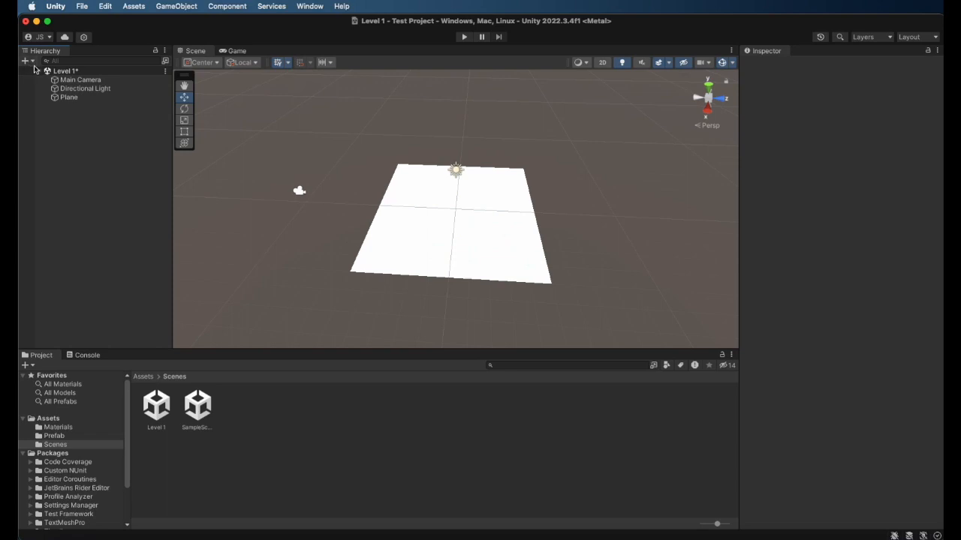
left_click(33, 63)
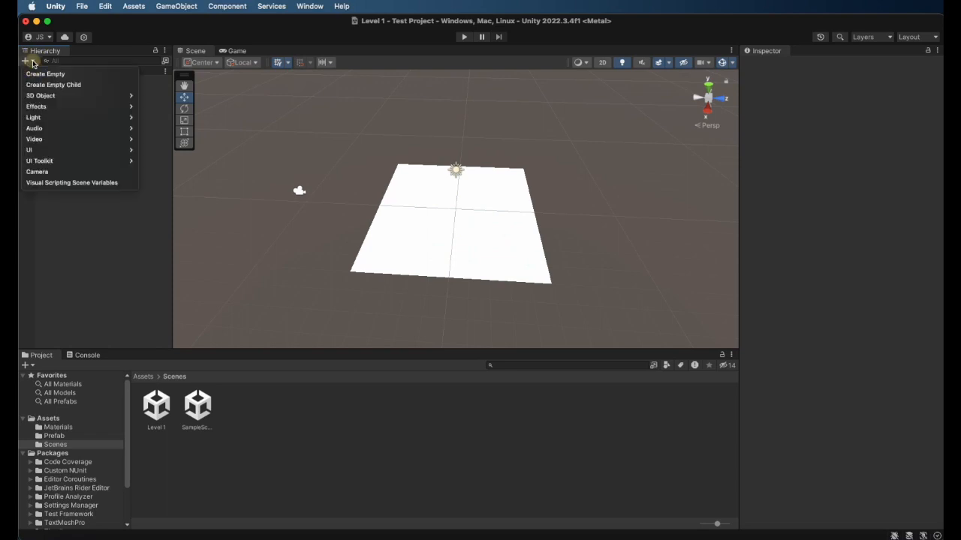
mouse_move(42, 96)
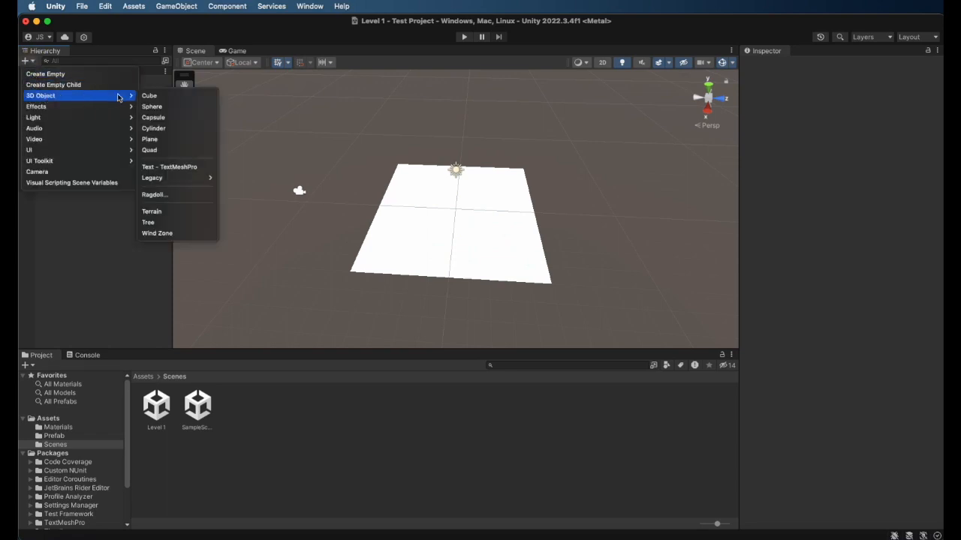
left_click(154, 141)
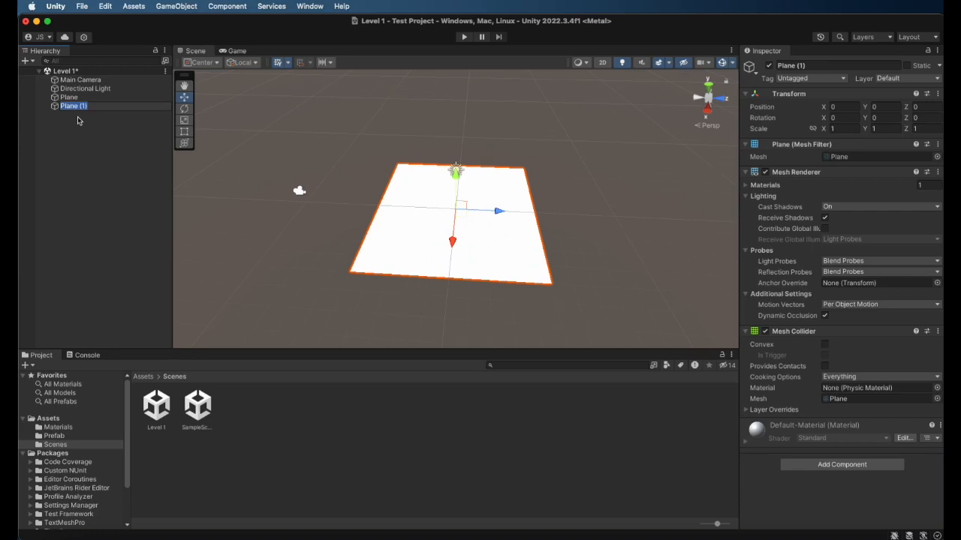
Delete the second plane, Plane (1), from the Level 1 scene
left_click(77, 99)
left_click(78, 106)
right_click(78, 107)
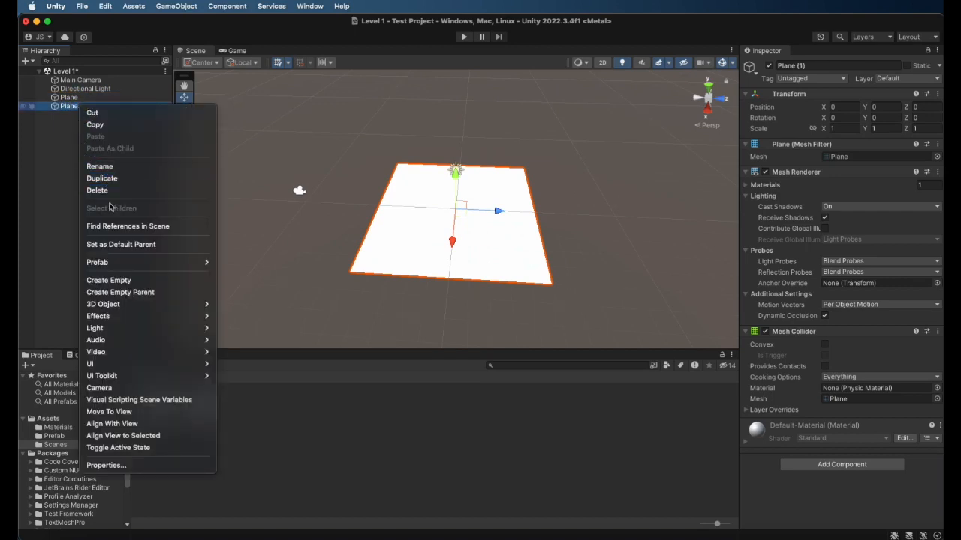
left_click(92, 190)
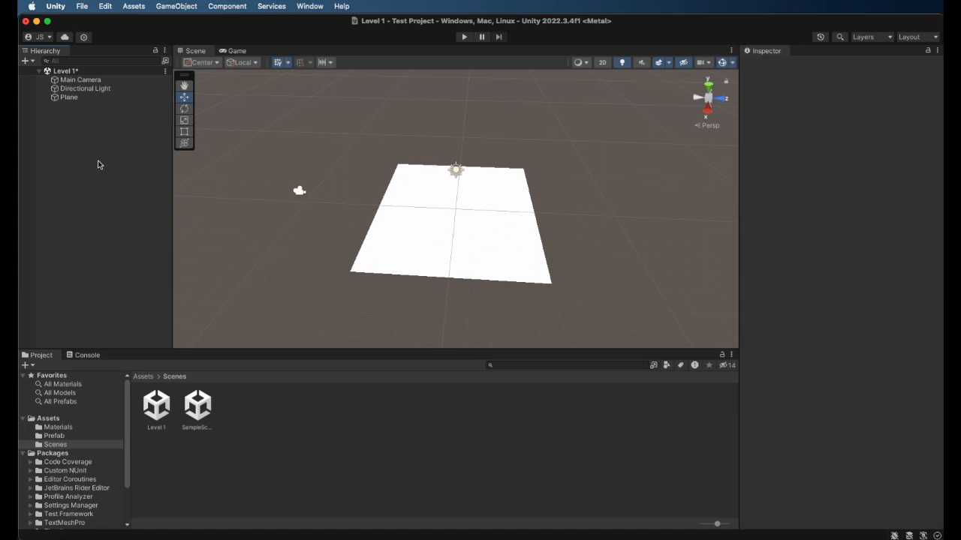
Examine the remaining Plane's X, Y and Z position values, its Transform options and the commands available for it
left_click(70, 98)
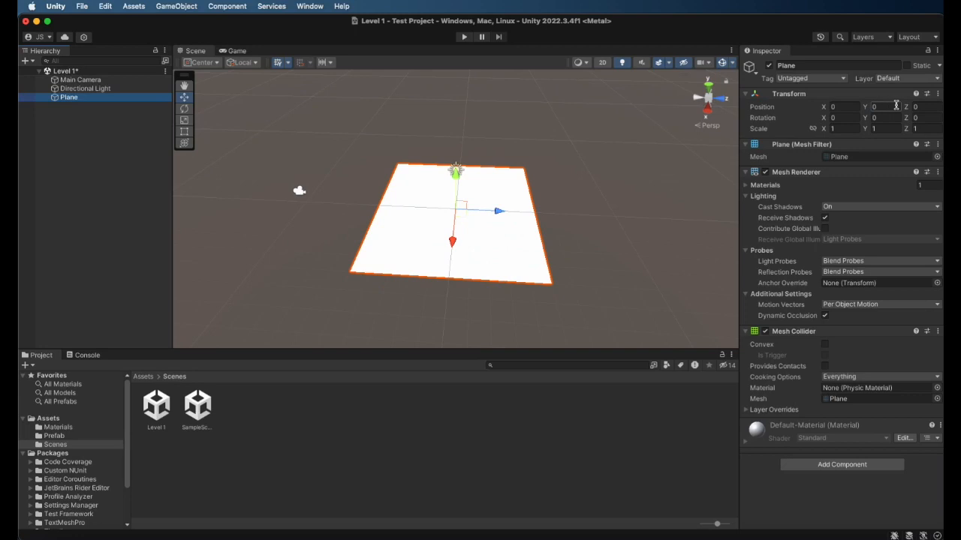
left_click(922, 107)
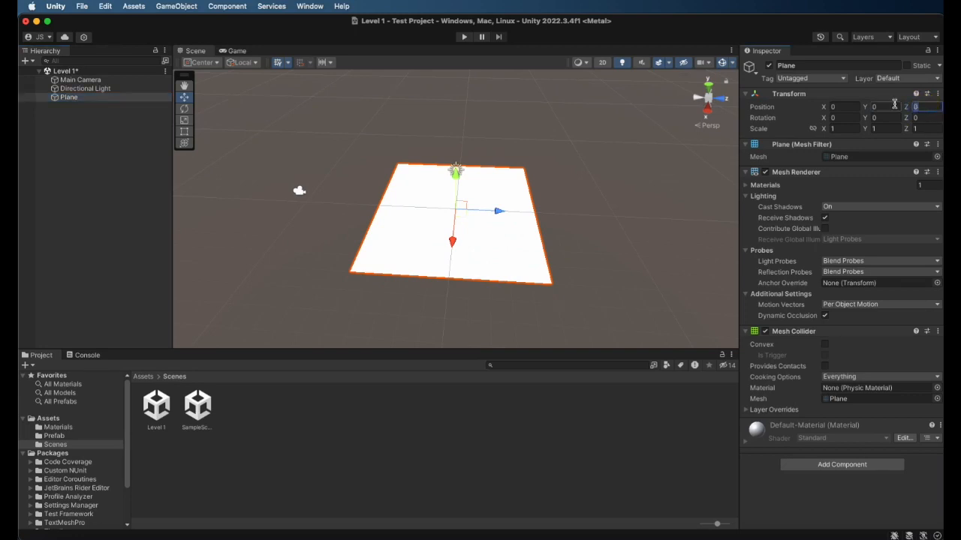
left_click(937, 94)
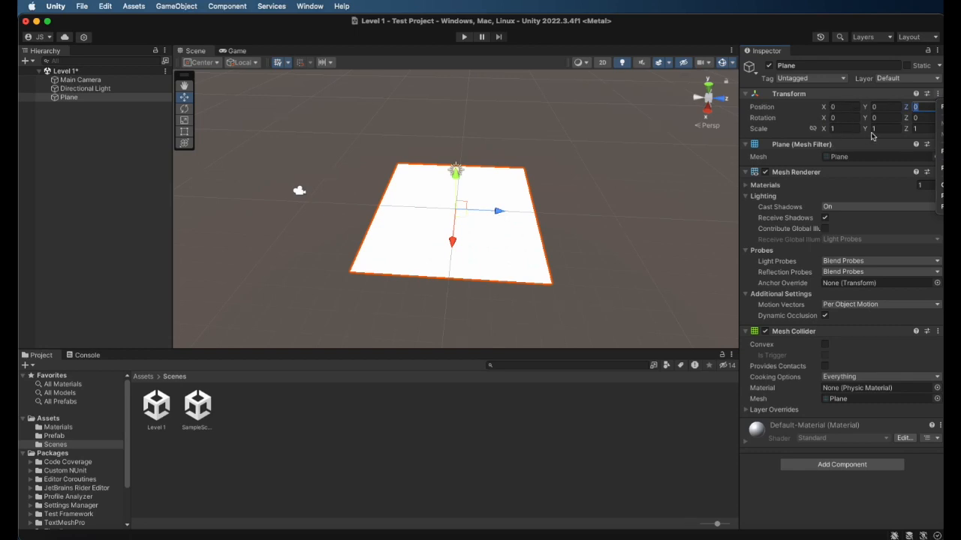
left_click(831, 107)
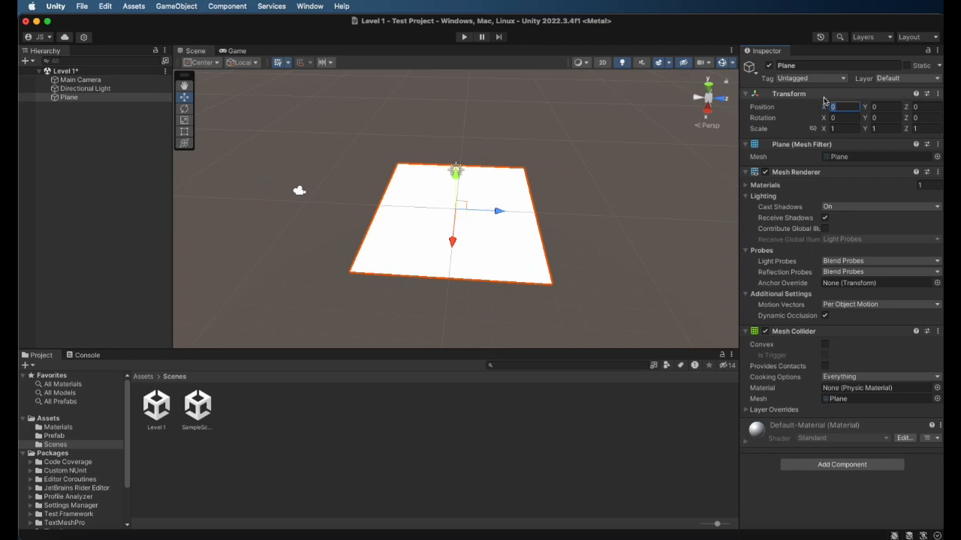
left_click(882, 109)
left_click(921, 108)
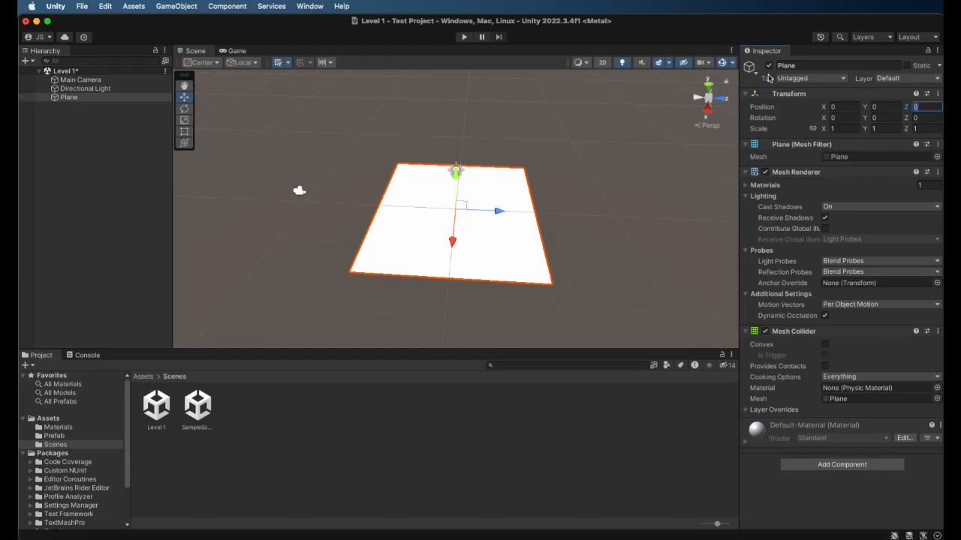
right_click(69, 101)
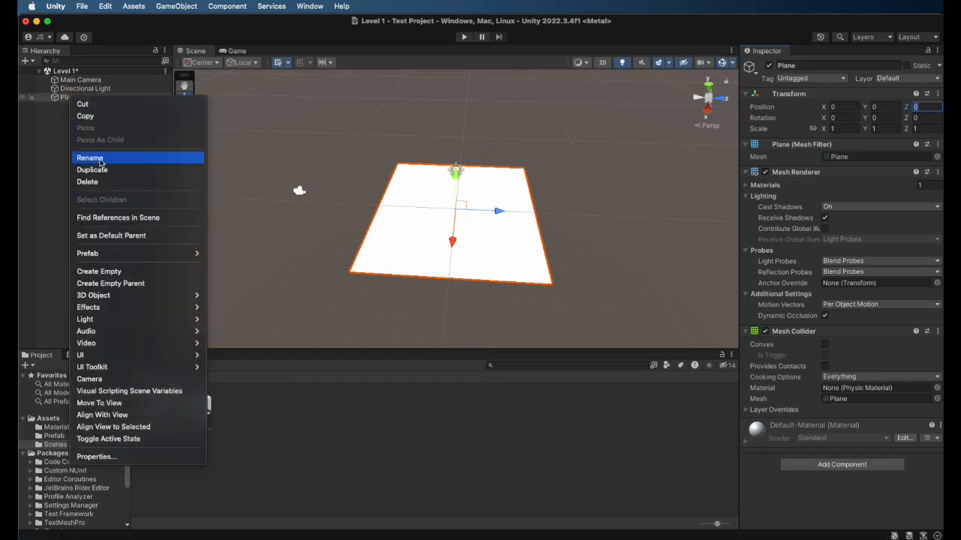
left_click(68, 101)
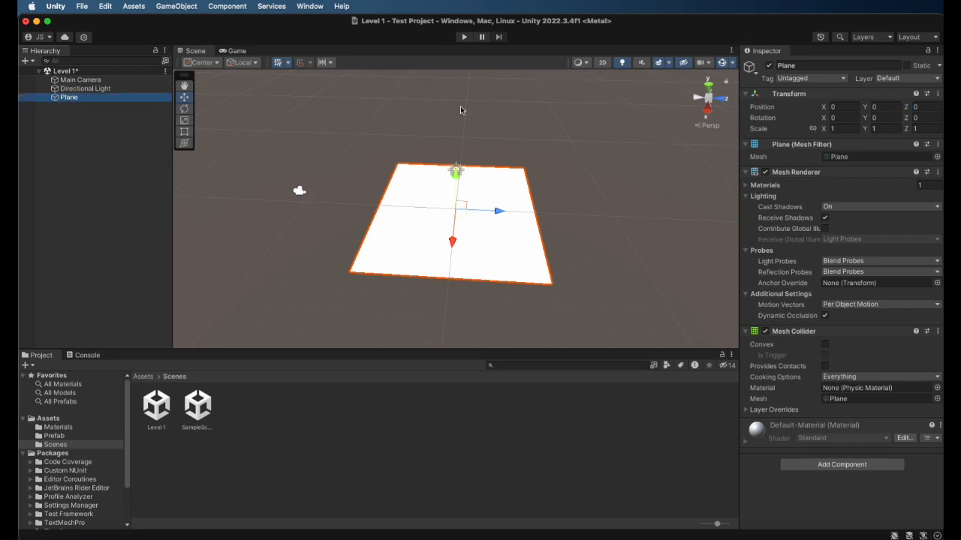
Rename the Plane object to Ground
left_click(794, 66)
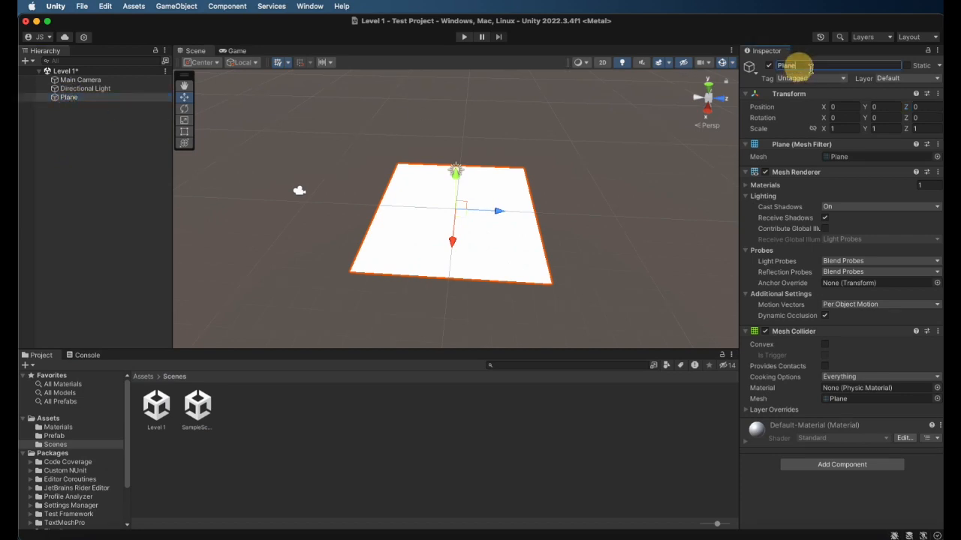
key("BackSpace")
key("BackSpace")
key("BackSpace")
key("BackSpace")
key("BackSpace")
type("Ground")
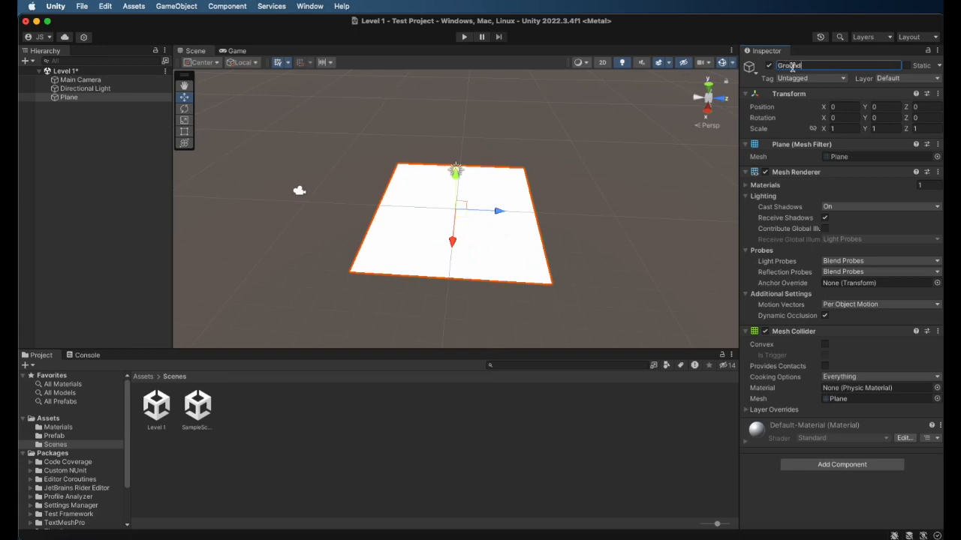
key("Return")
Apply the Brown material from the project's Materials folder to the Ground plane in the scene
mouse_move(789, 383)
left_click(54, 419)
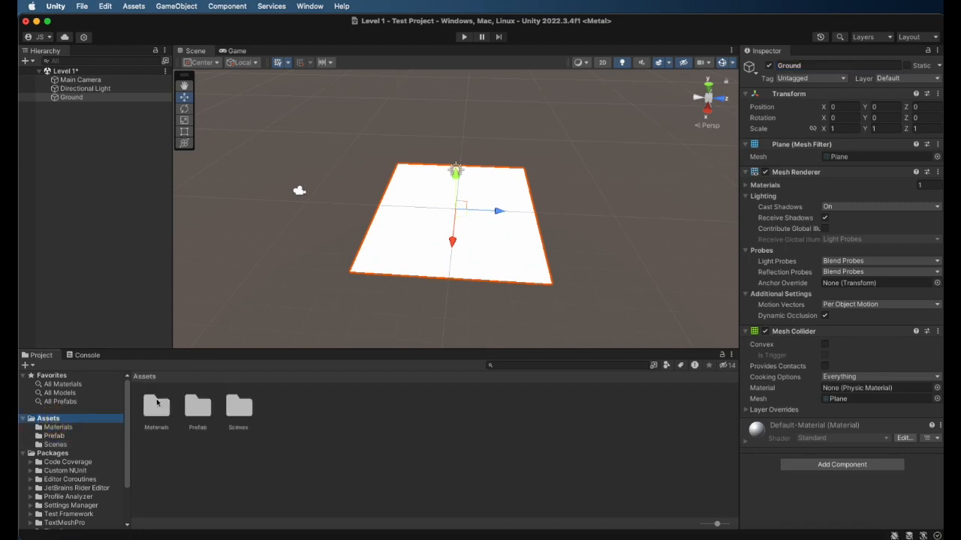
left_click(156, 412)
left_click(155, 412)
double_click(155, 413)
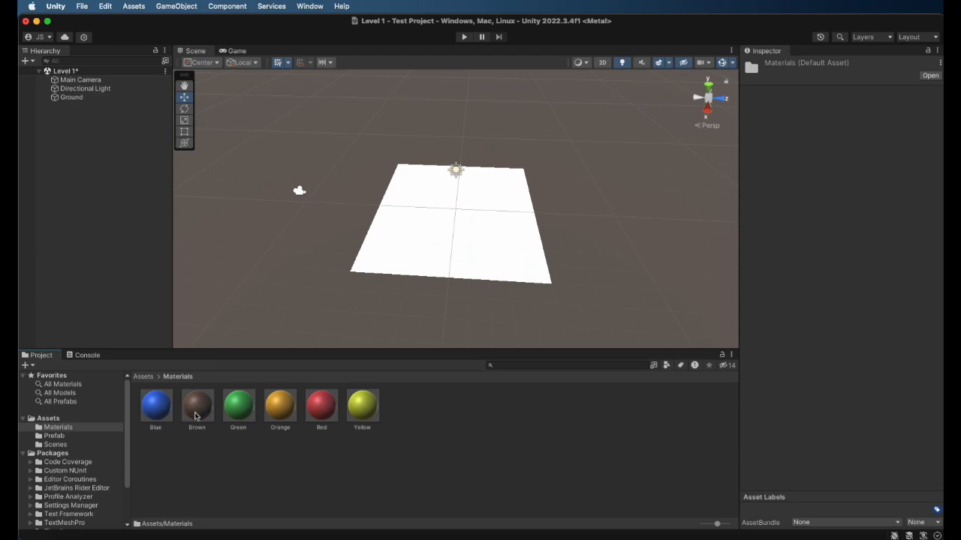
left_click_drag(198, 407, 393, 261)
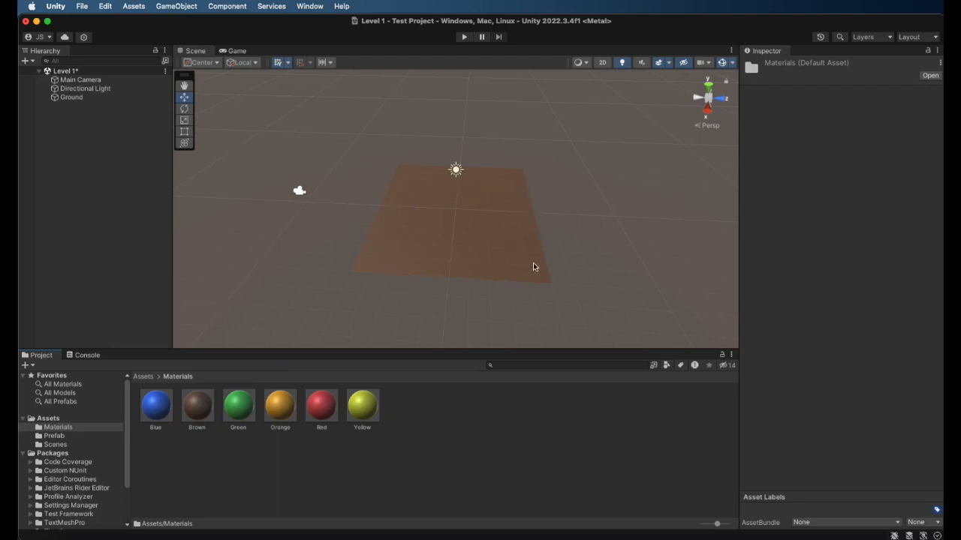
Stretch the Ground plane along its X axis with the Scale Tool and set its X scale to exactly 2
left_click(708, 88)
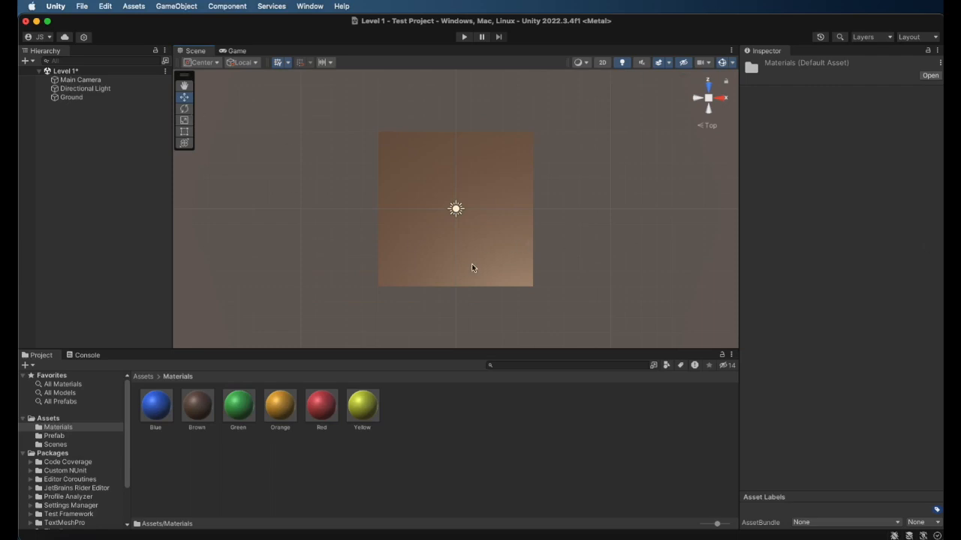
left_click(184, 85)
left_click_drag(478, 284, 421, 176)
left_click_drag(495, 267, 502, 288, "alt")
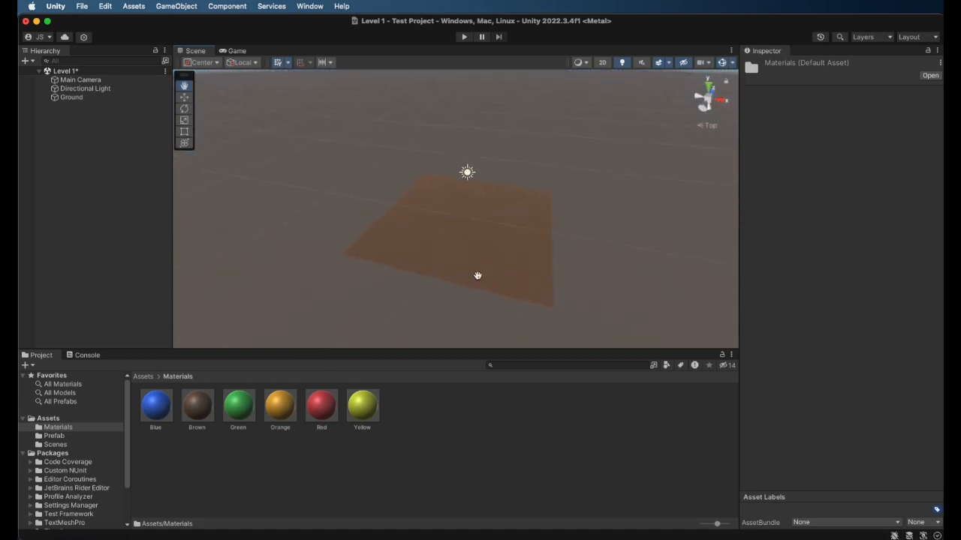
left_click_drag(456, 253, 454, 211)
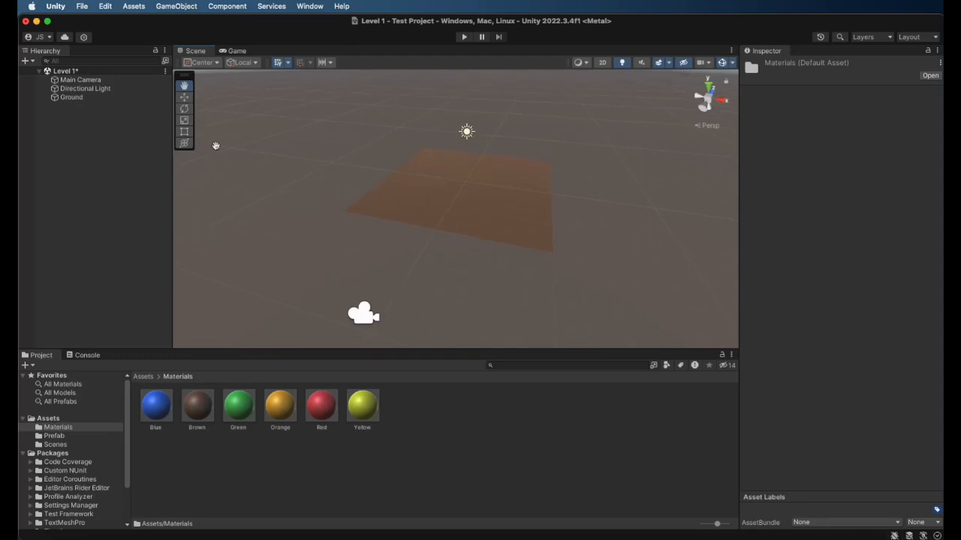
left_click(185, 120)
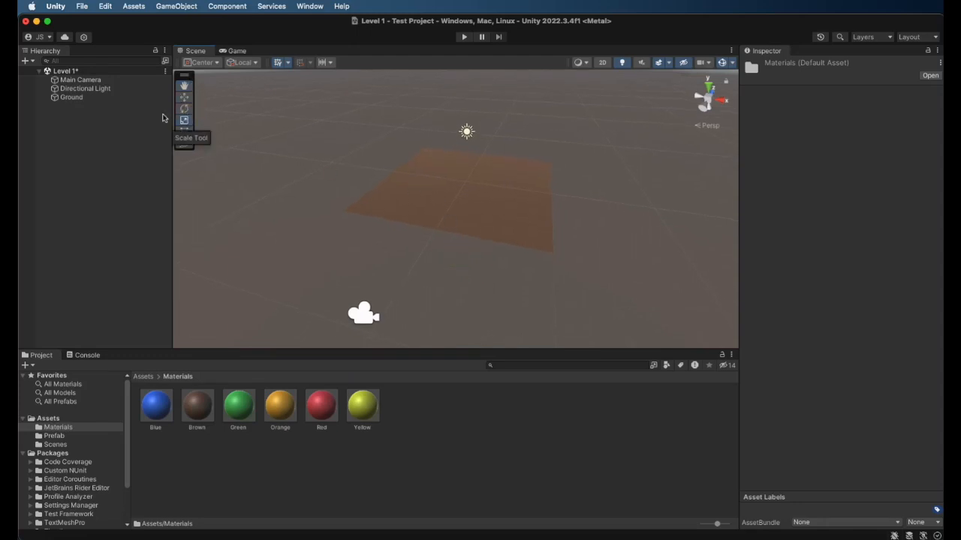
left_click(93, 97)
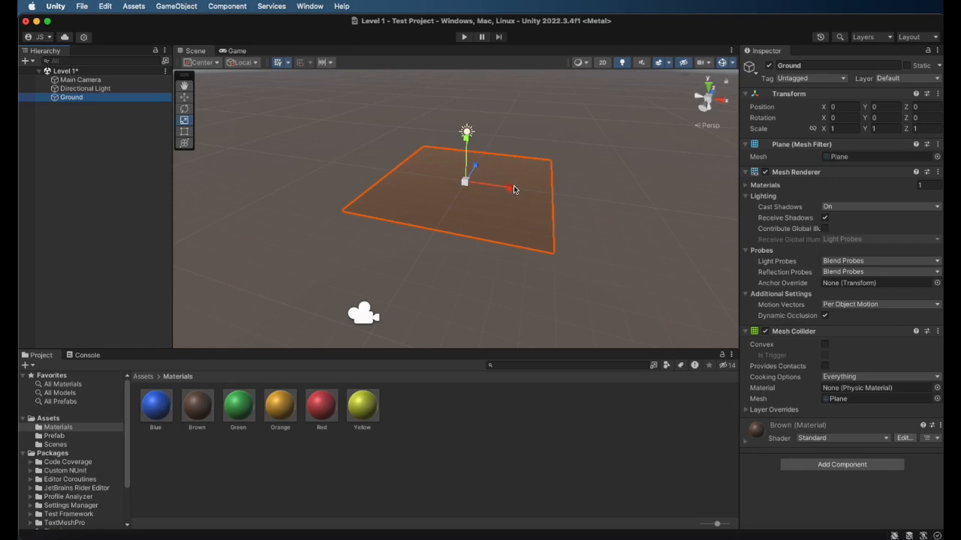
left_click_drag(510, 192, 552, 199)
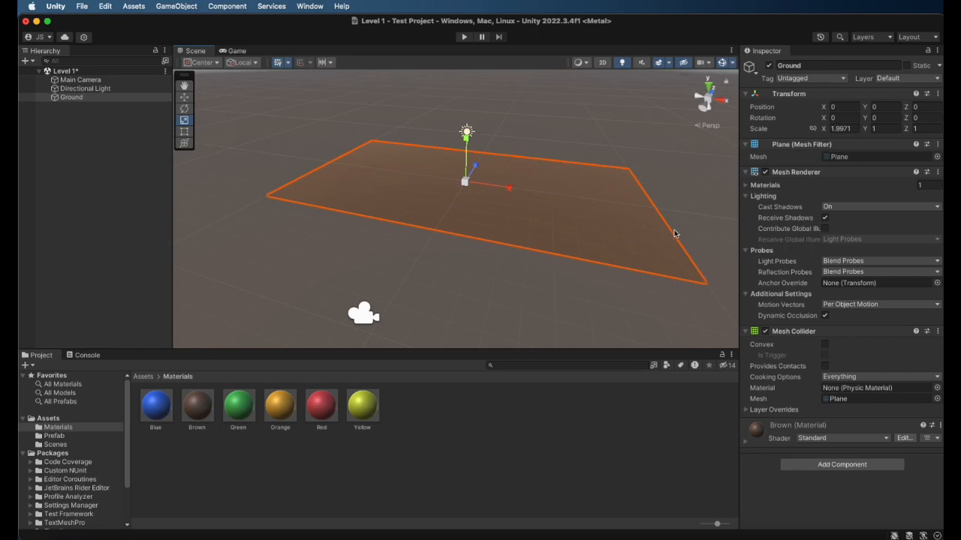
left_click(856, 129)
type("2")
Stretch the Ground plane along its Z axis and set its Z scale to exactly 2
left_click_drag(476, 166, 485, 149)
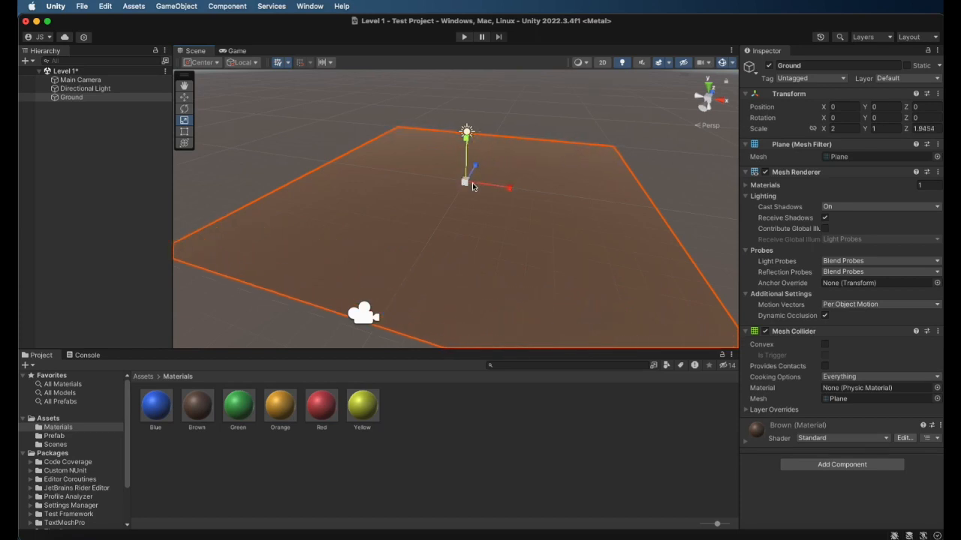
left_click(922, 128)
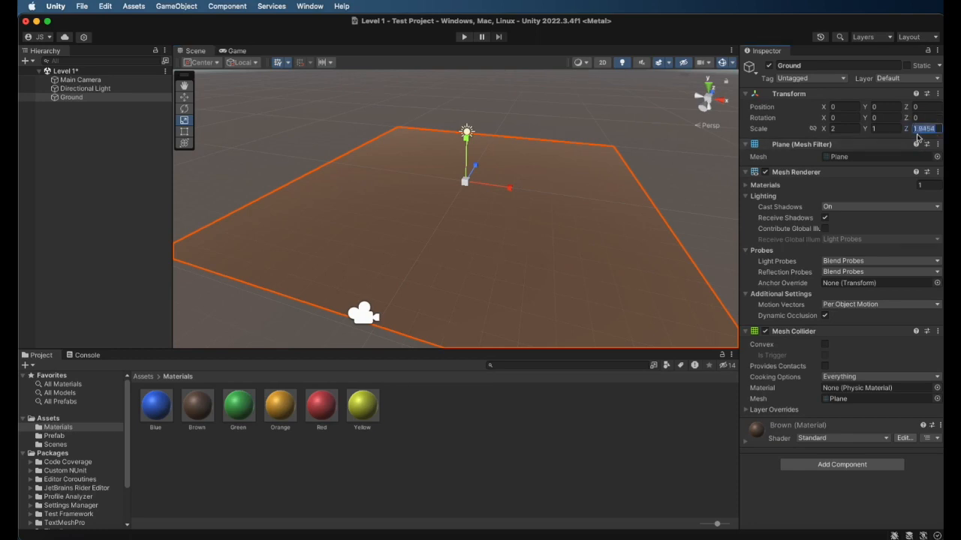
type("2")
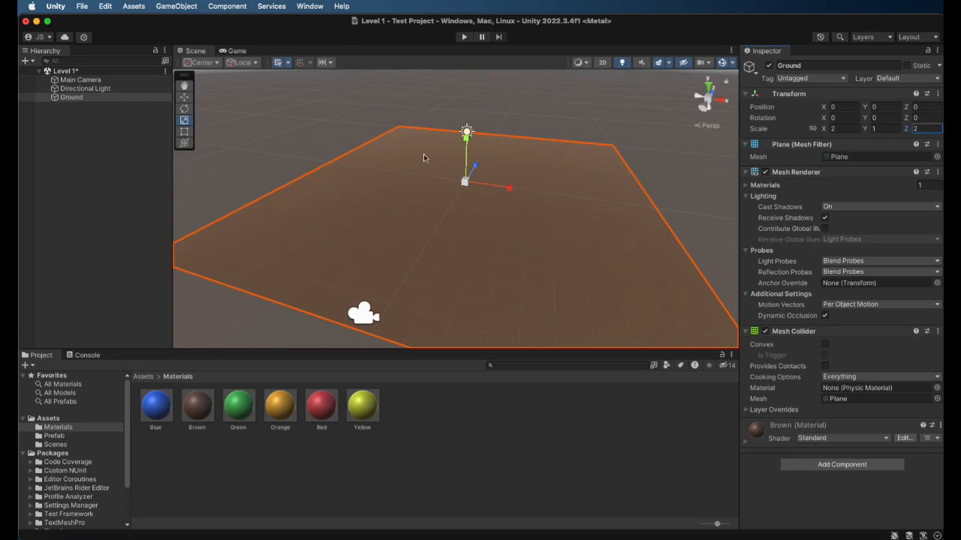
Save the Level 1 scene
left_click(184, 121)
left_click(763, 132)
left_click(83, 7)
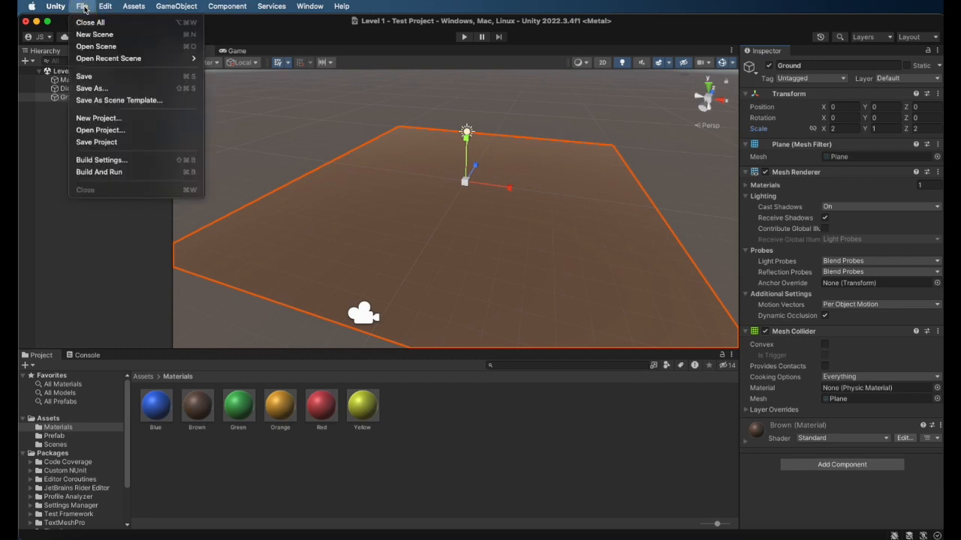
left_click(89, 76)
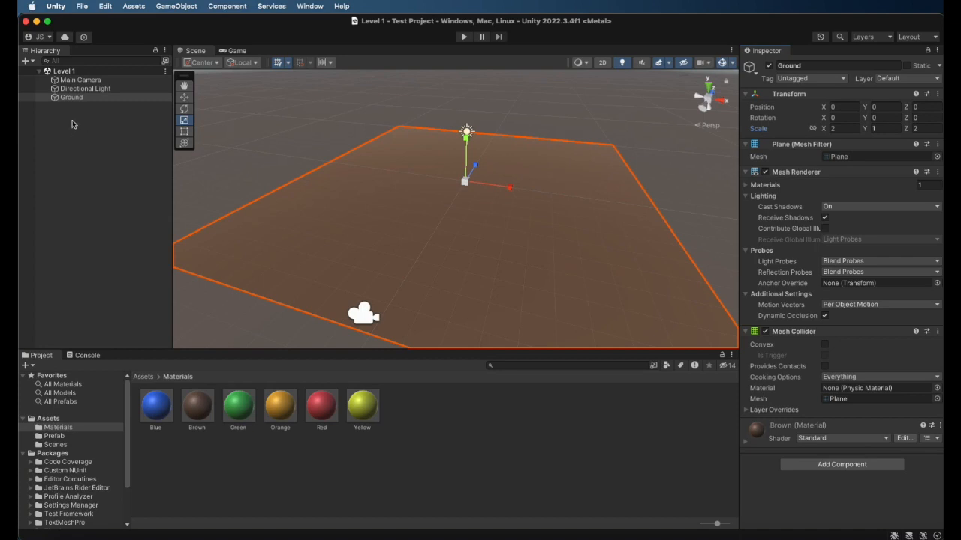
Add a 3D Cube to the Level 1 scene and set its position to X 0, Y 0, Z 0
left_click(31, 63)
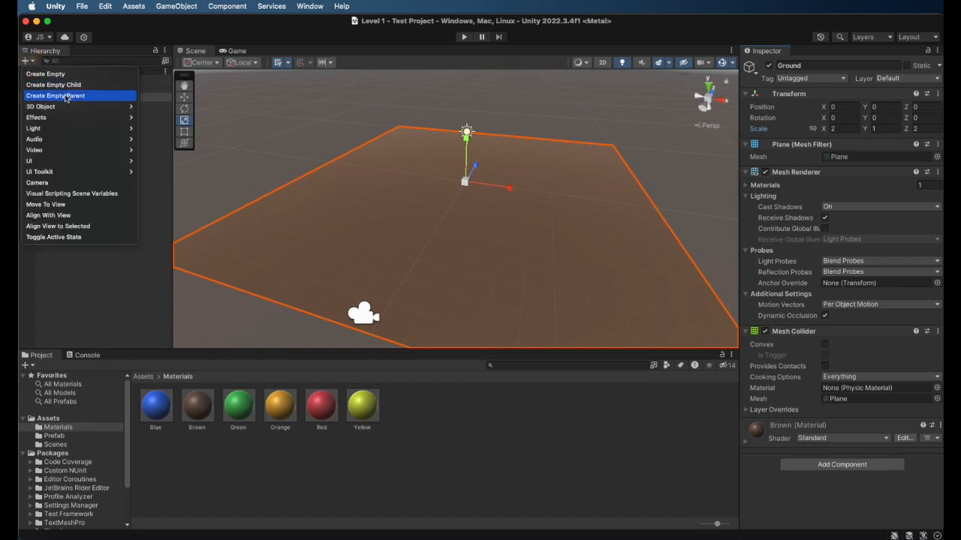
mouse_move(72, 110)
left_click(149, 107)
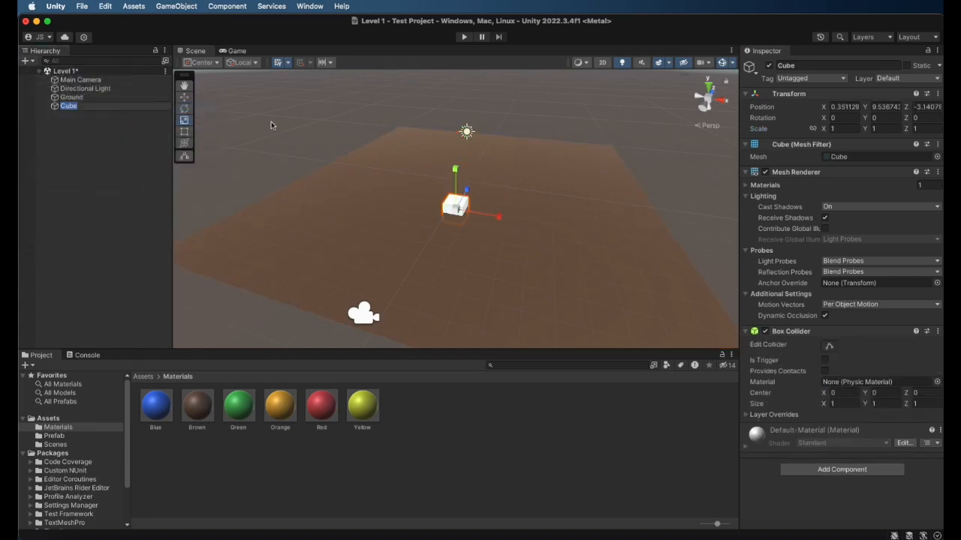
left_click(183, 97)
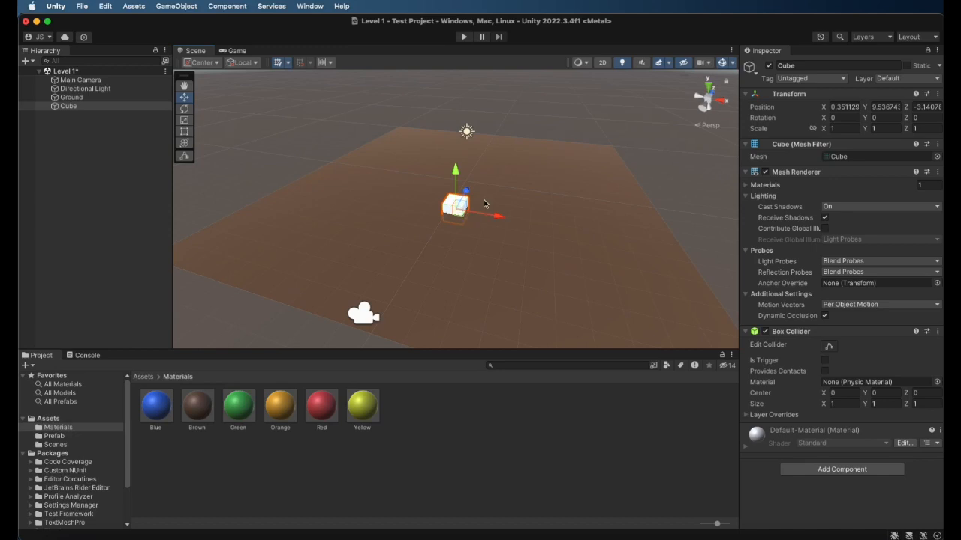
left_click(845, 107)
type("0")
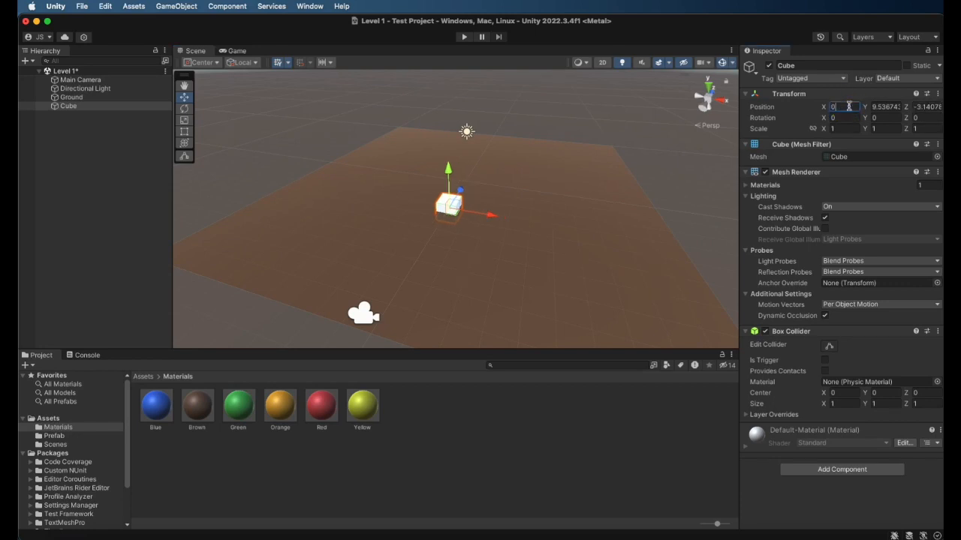
left_click(882, 107)
type("0")
left_click(928, 106)
type("0")
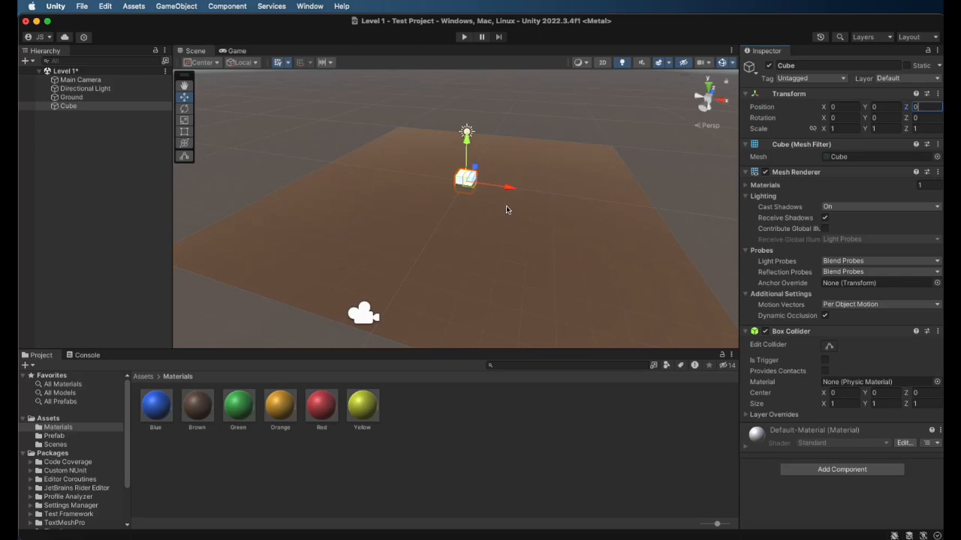
Move the Cube along the X and Z axes to the ground's far corner at X 10, Z 10
left_click_drag(506, 191, 713, 197)
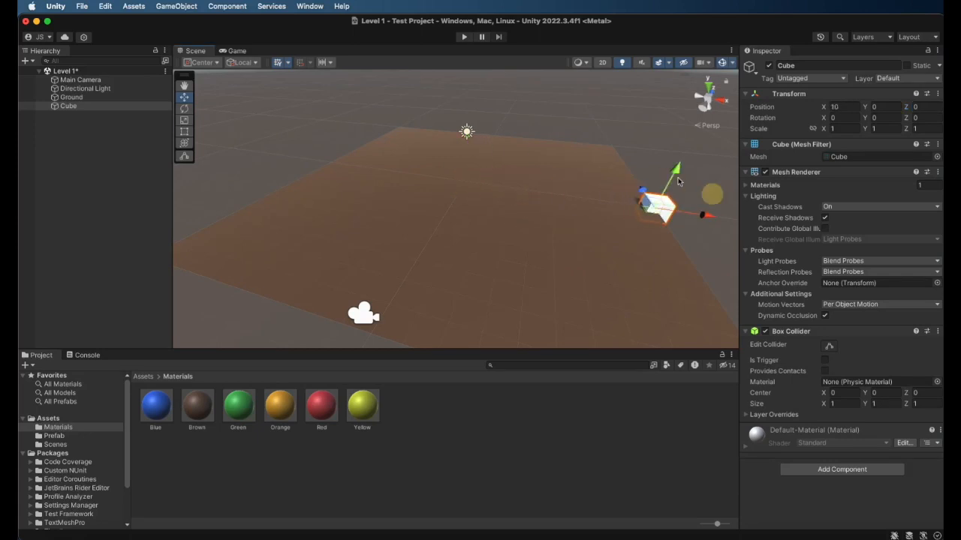
left_click_drag(706, 213, 613, 133)
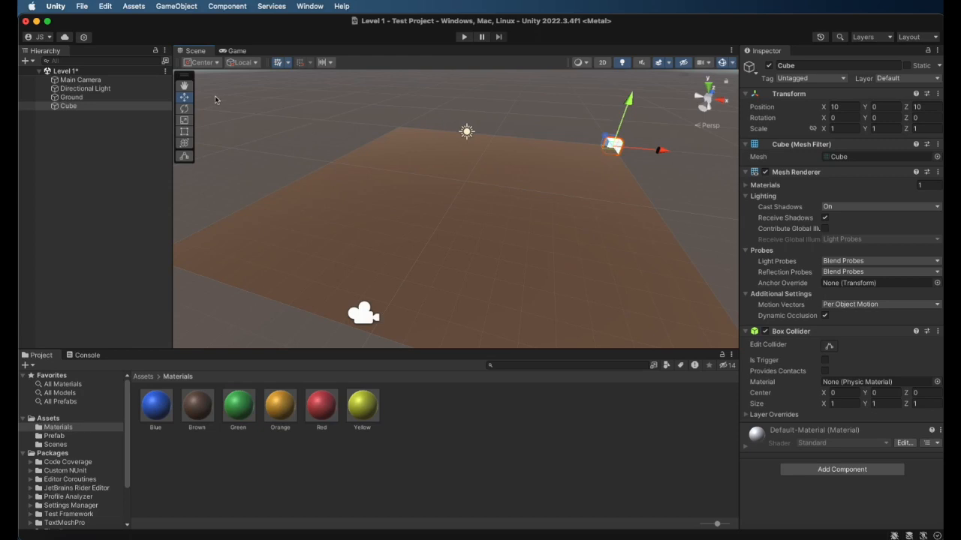
Examine up close how the Cube sits on the corner of the Ground plane
key("q")
left_click_drag(508, 150, 366, 234)
left_click_drag(488, 224, 470, 202)
scroll(470, 203, "up", 5)
left_click(64, 107)
key("f")
scroll(368, 180, "down", 2)
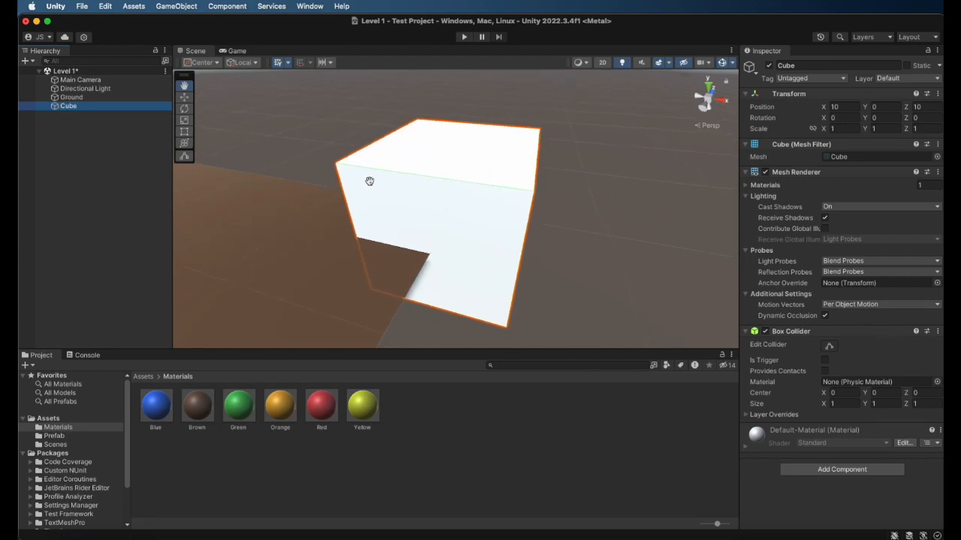
scroll(375, 190, "down", 3)
scroll(379, 195, "down", 5)
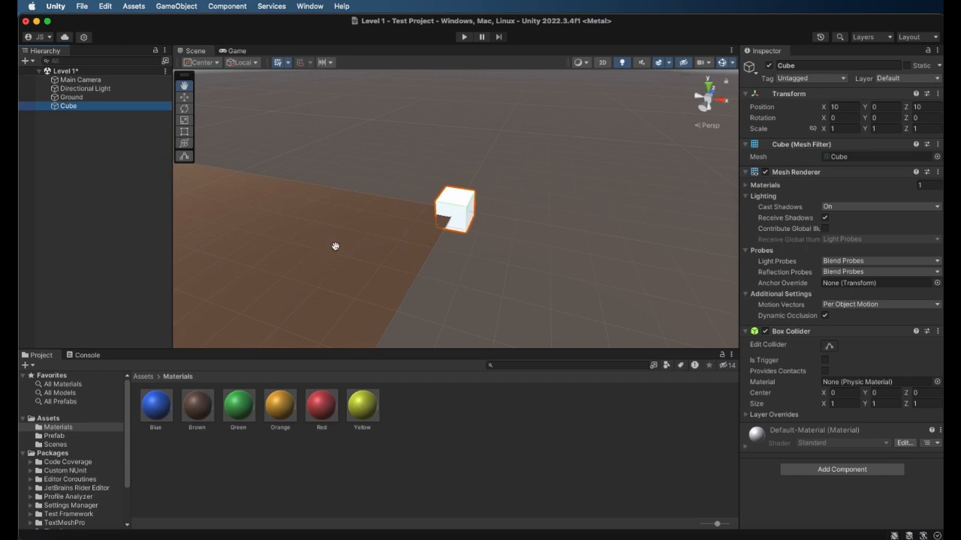
left_click_drag(338, 249, 489, 220)
scroll(489, 220, "down", 3)
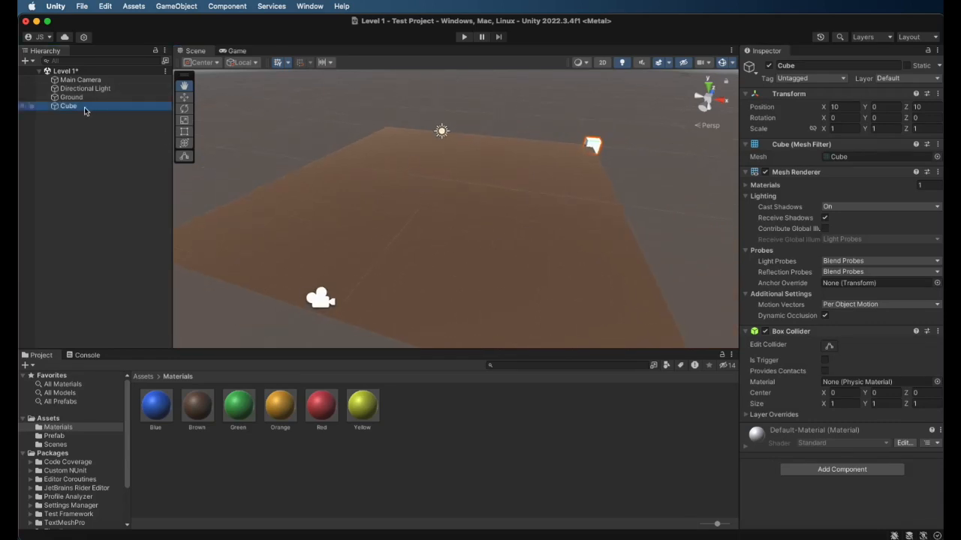
Add a second 3D Cube to the scene and set its position to X 0, Y 0, Z 0
left_click(80, 142)
right_click(80, 143)
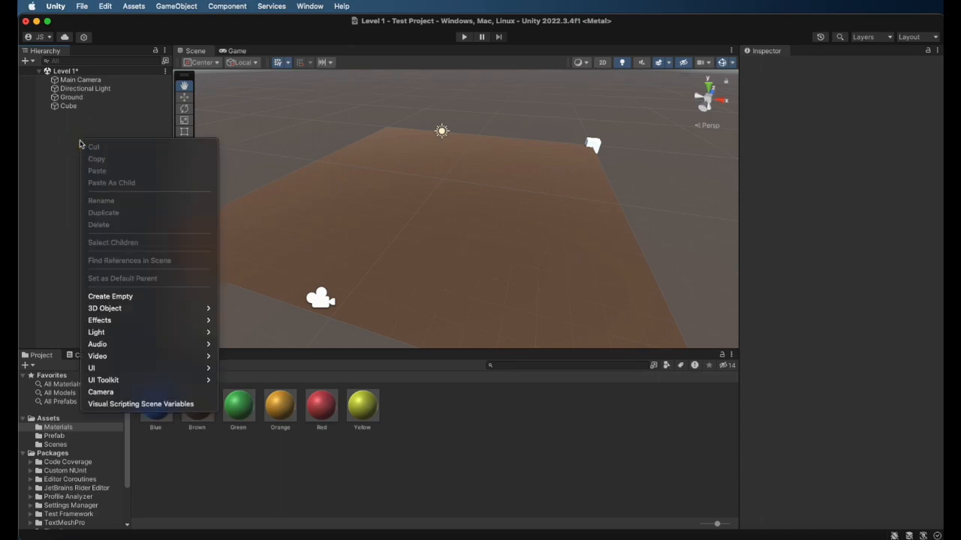
mouse_move(124, 308)
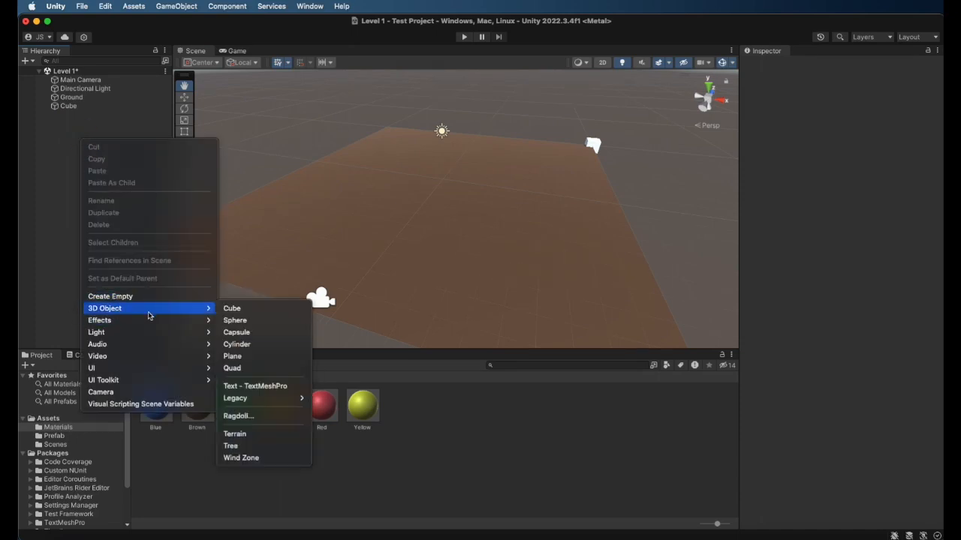
left_click(237, 308)
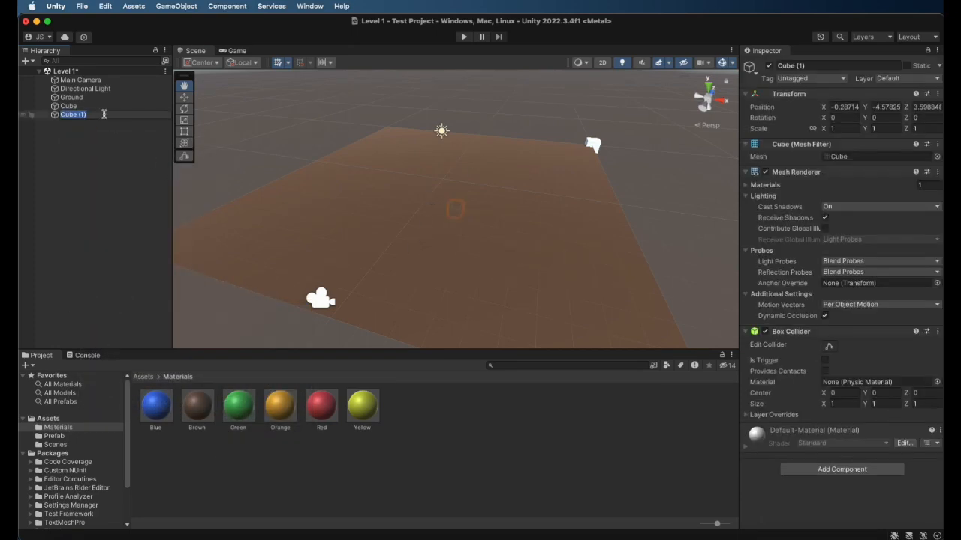
left_click(844, 106)
type("0")
left_click(889, 106)
type("0")
left_click(923, 107)
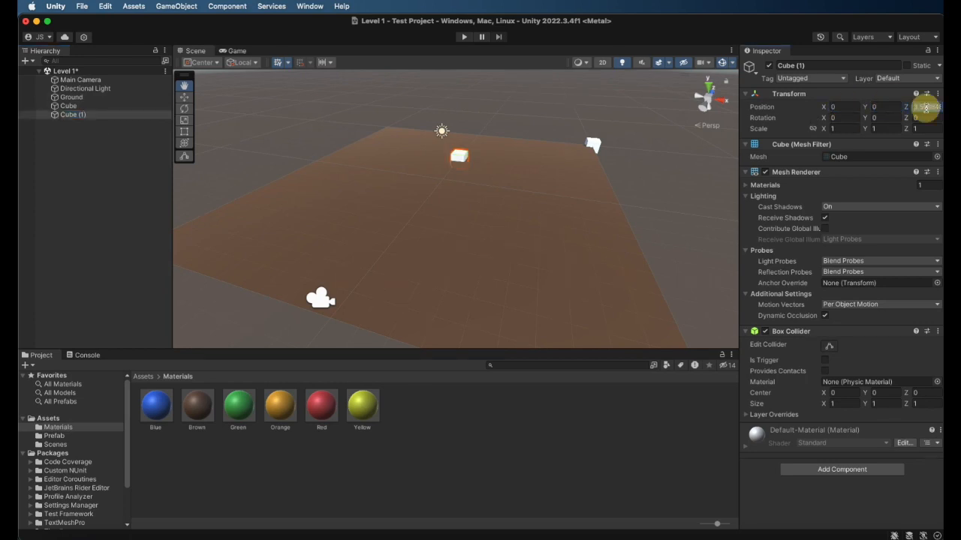
type("0")
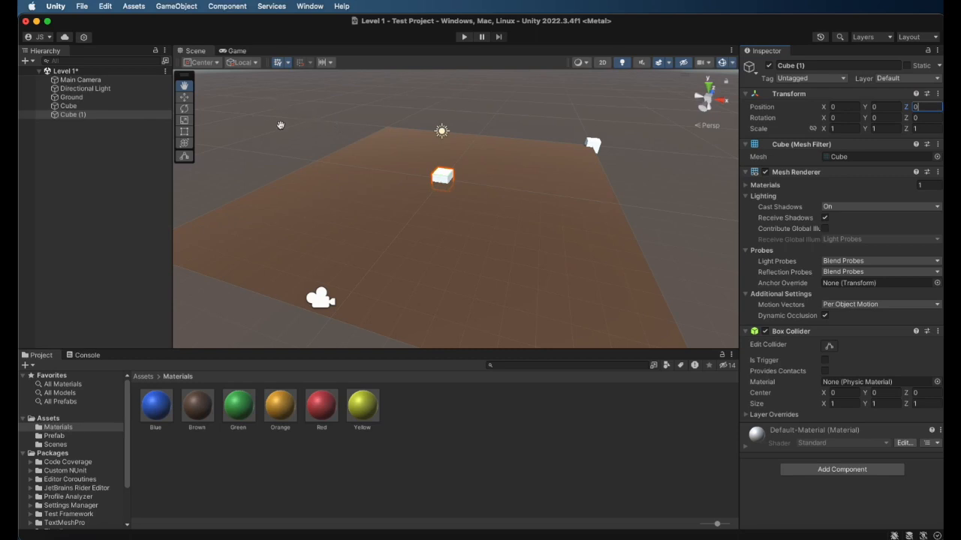
Move the second cube to the ground's other far corner at X -10, Z 9.5
left_click(186, 99)
left_click(187, 99)
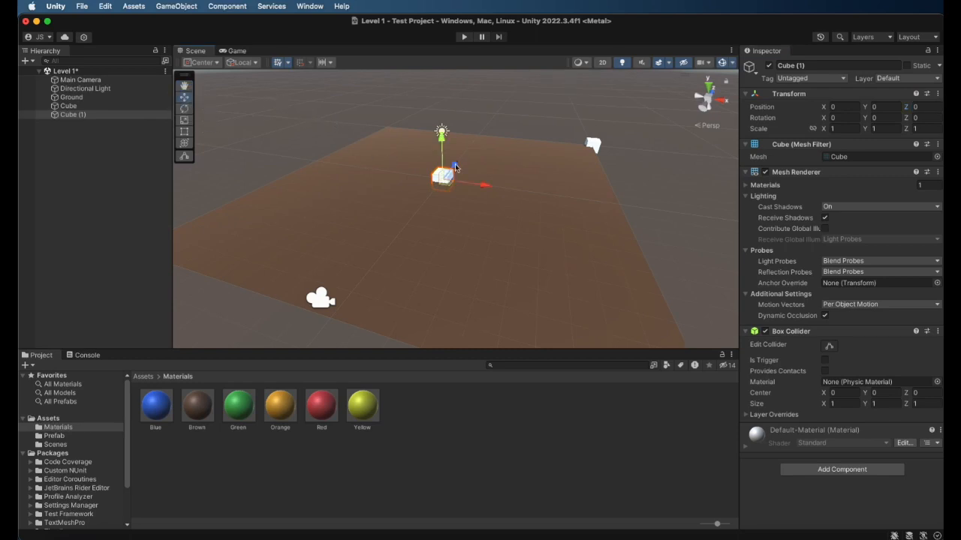
left_click_drag(484, 186, 408, 126)
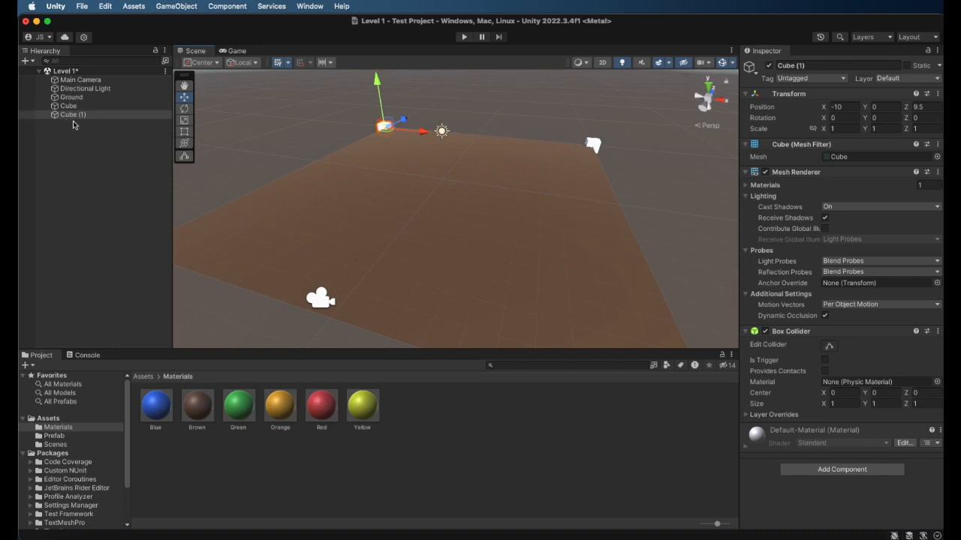
right_click(83, 172)
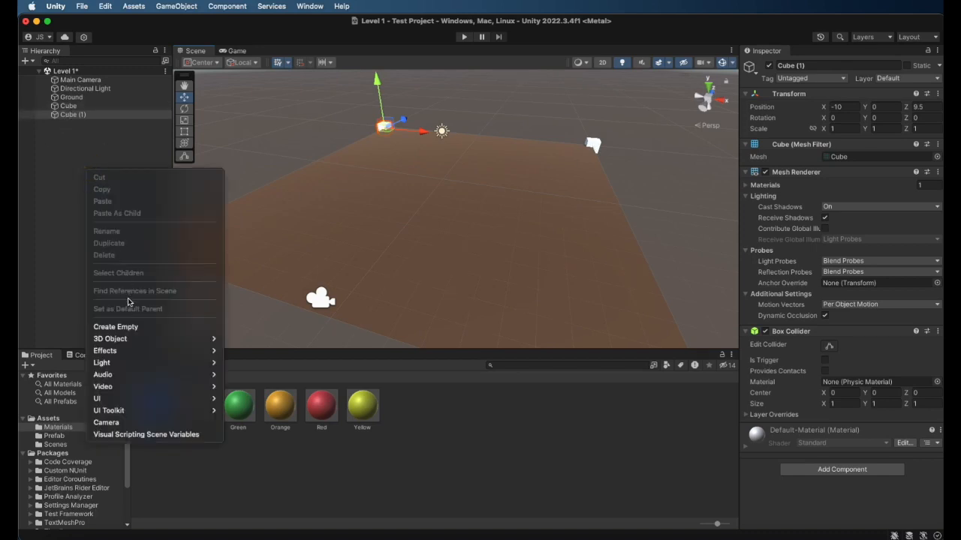
mouse_move(136, 342)
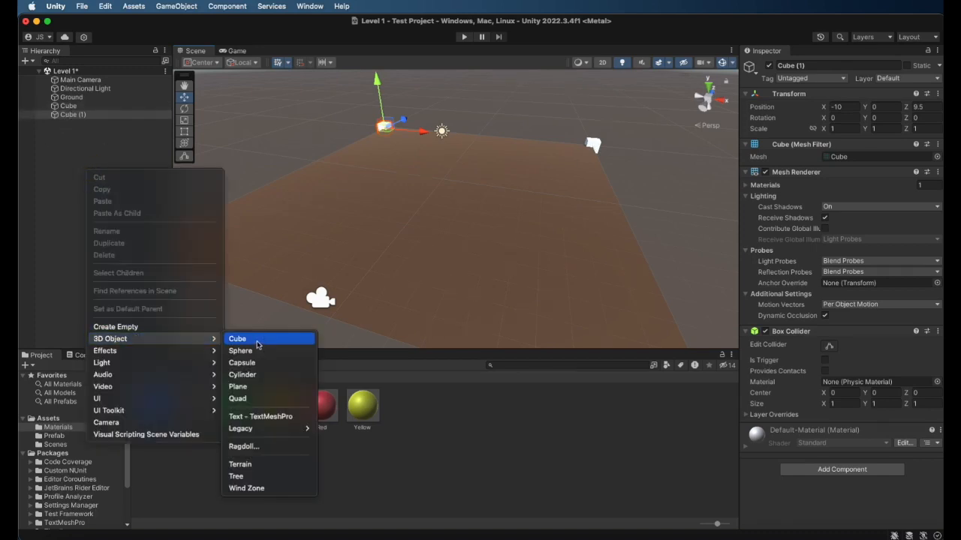
left_click(48, 160)
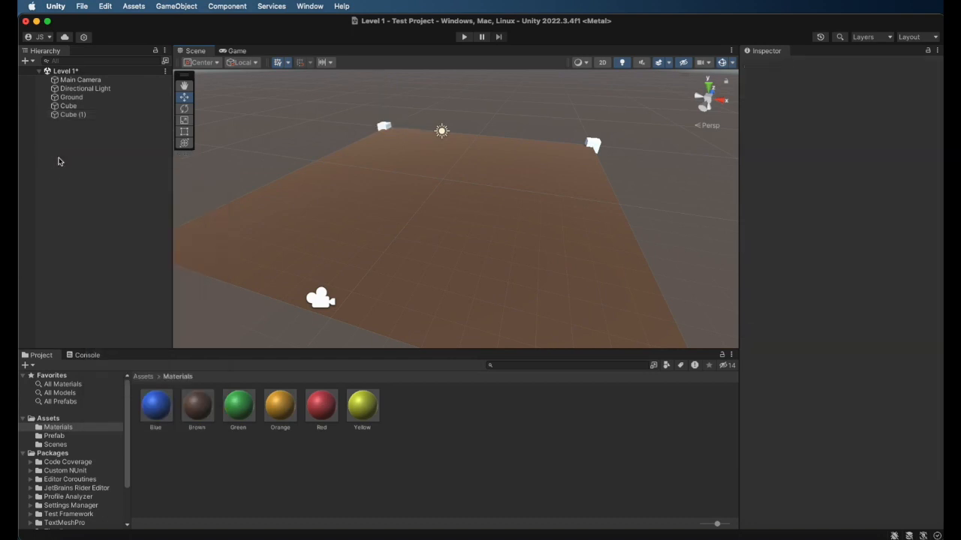
Duplicate Cube (1) and move the copy along the Z axis to the ground's near corner at X -10, Z -10
left_click(63, 116)
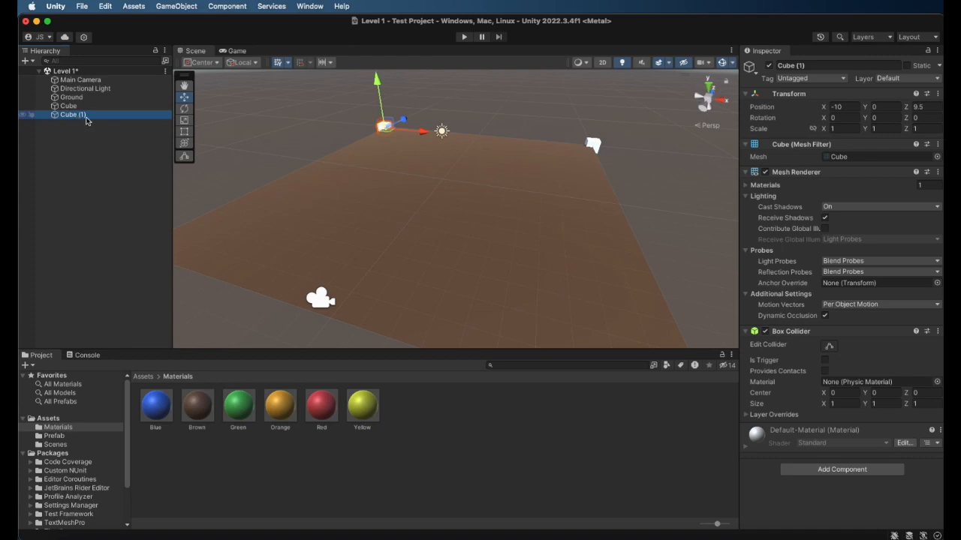
right_click(85, 118)
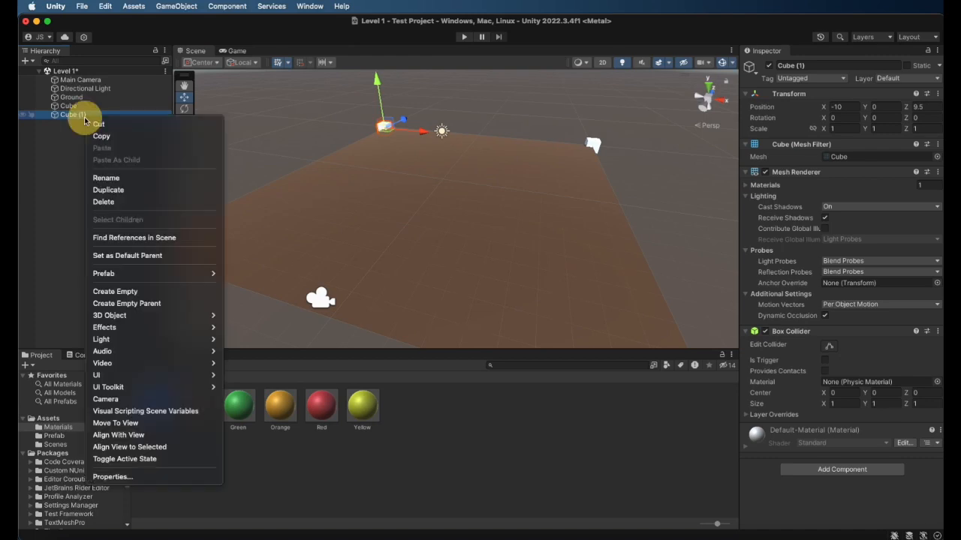
left_click(117, 193)
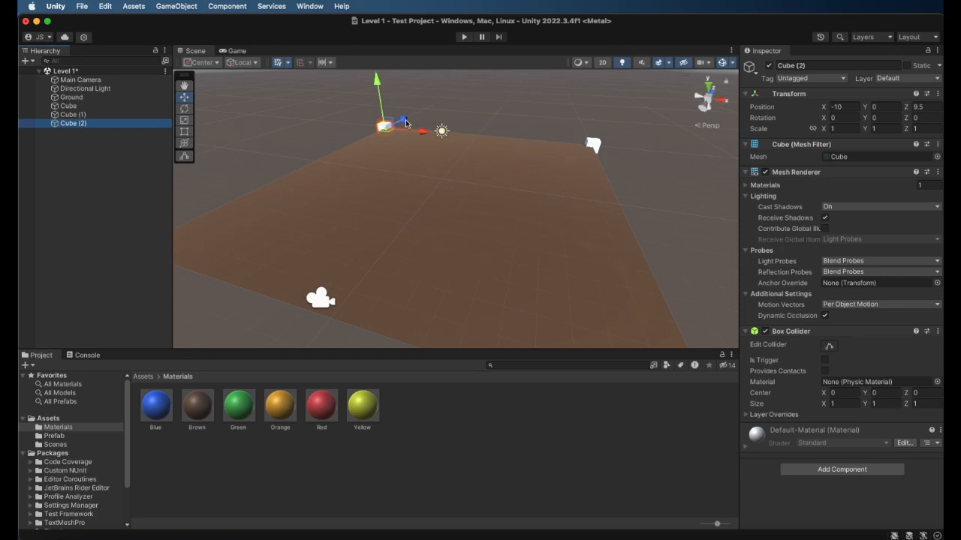
scroll(406, 124, "down", 3)
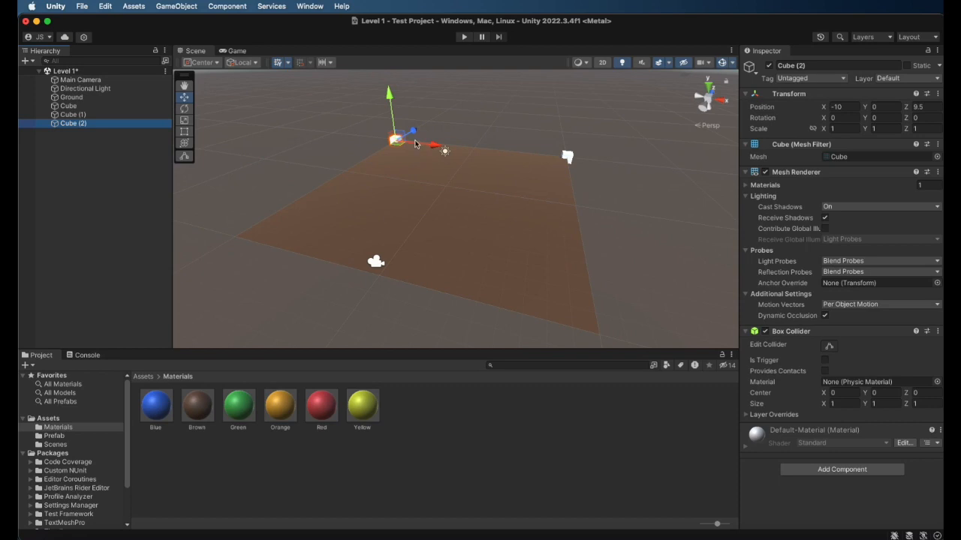
left_click_drag(413, 132, 294, 233)
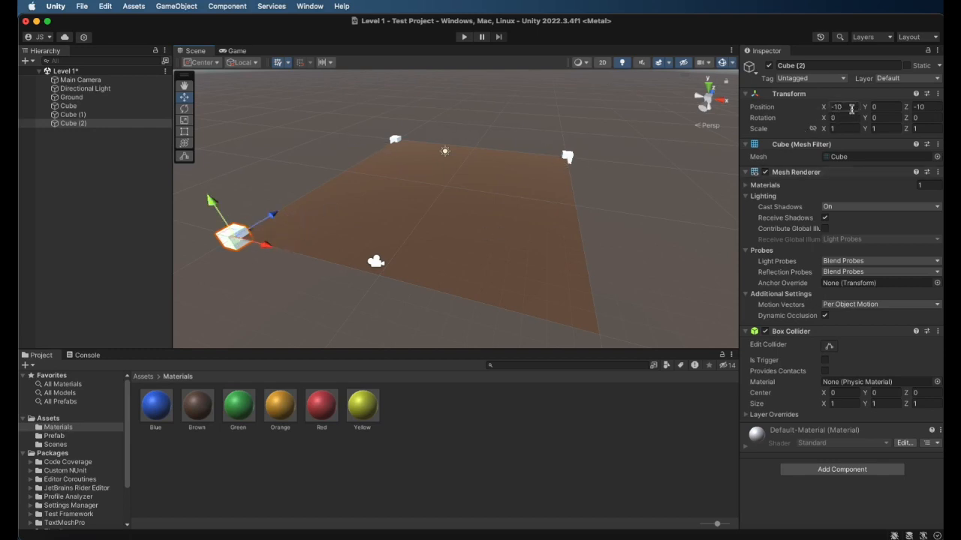
Duplicate Cube (2) and move the copy along the X axis to the ground's remaining corner at X 10, Z -10
right_click(140, 124)
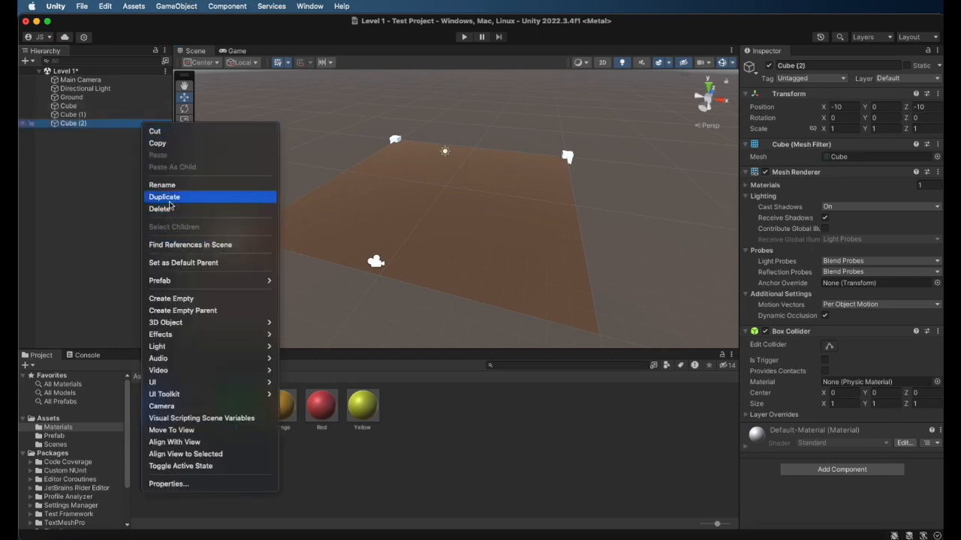
left_click(169, 199)
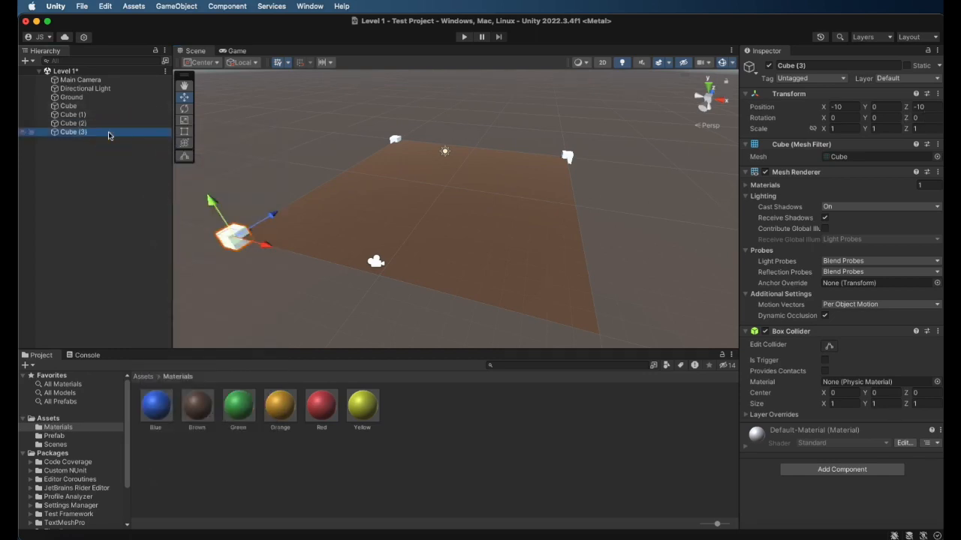
left_click(118, 161)
left_click(102, 136)
left_click_drag(265, 245, 642, 332)
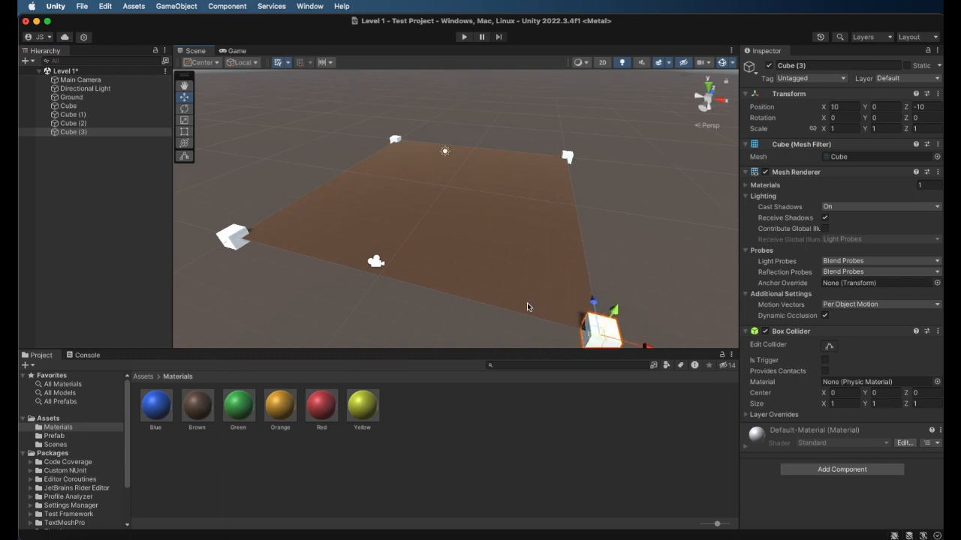
Rename the original Cube at X 10, Z 10 as Top Right Pillar
left_click(73, 108)
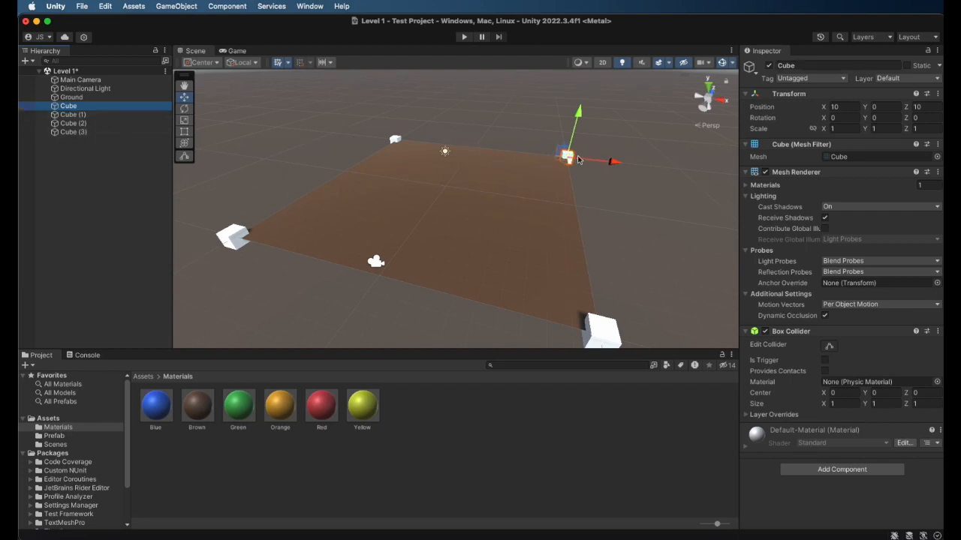
left_click(845, 66)
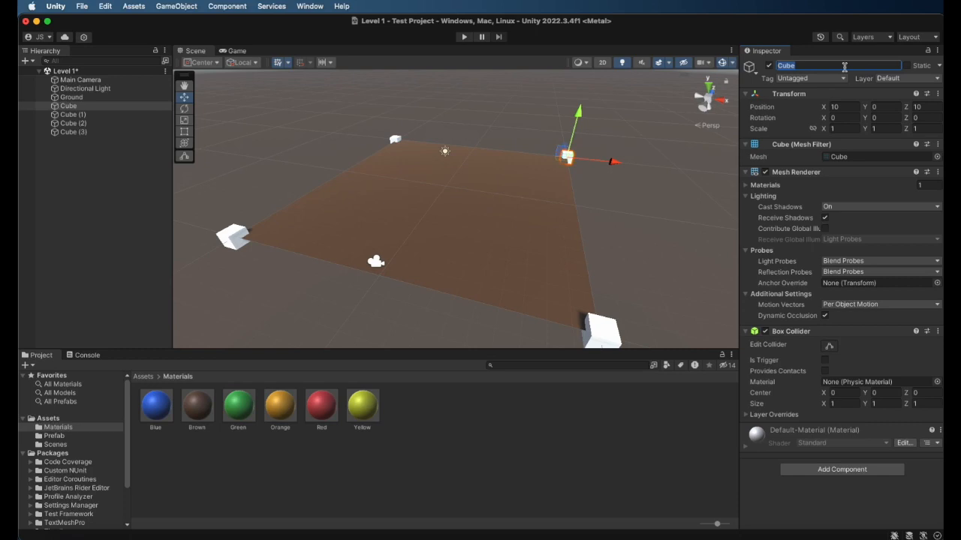
type("Top Right P")
key("Return")
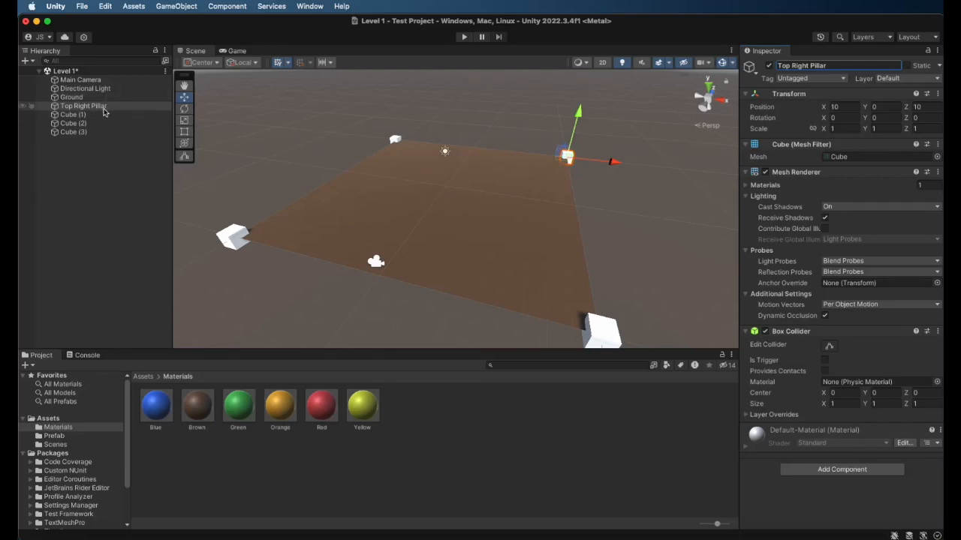
Rename Cube (1) at the other far corner as Top Left Pillar
left_click(73, 115)
left_click(856, 65)
type("Top Left Pill")
key("Return")
Rename Cube (2) at X -10, Z -10 as Bottom Left Pillar
left_click(148, 124)
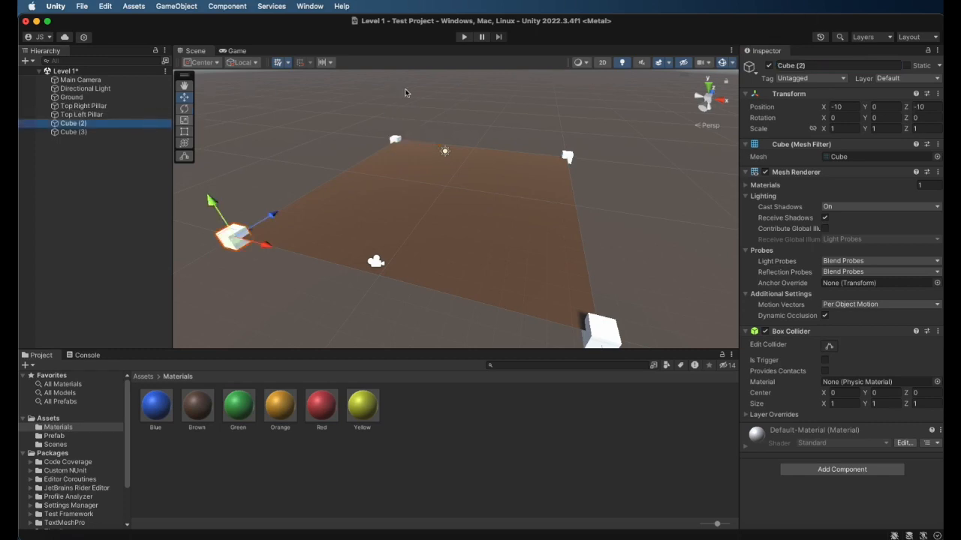
left_click(867, 66)
type("Bottom Left Pillar")
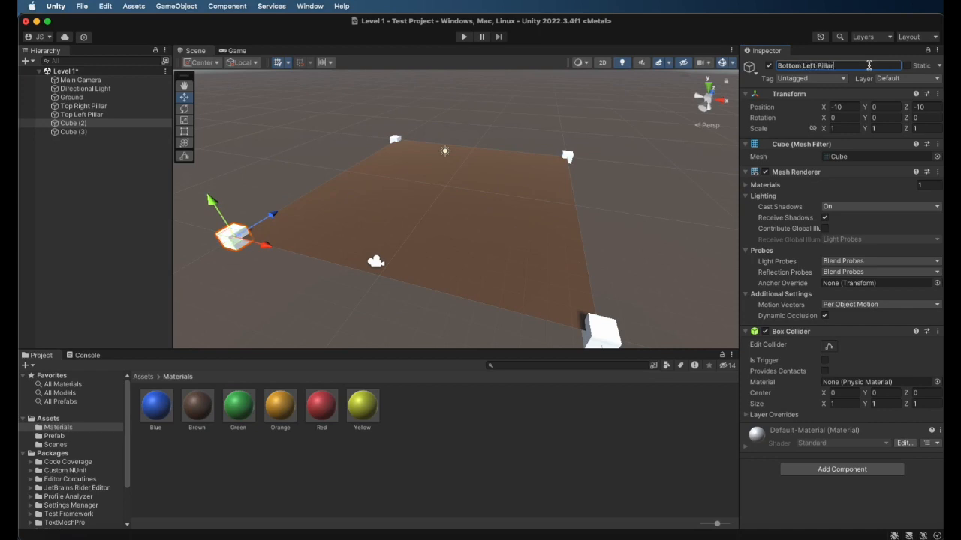
key("Return")
Rename Cube (3) at X 10, Z -10 as Bottom Right Pillar
left_click(73, 133)
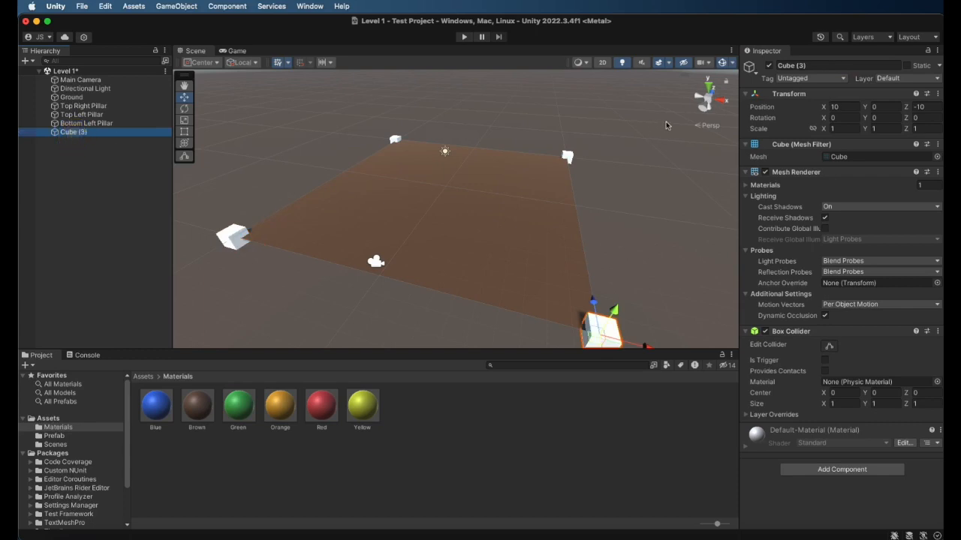
left_click(852, 66)
type("Bottom Right")
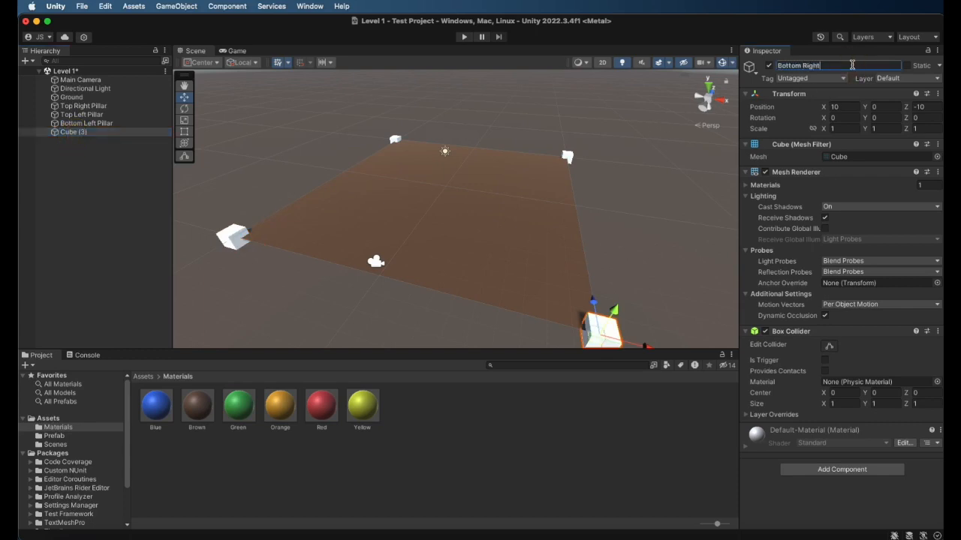
type(" Pillar")
key("Return")
left_click(118, 182)
Add a new 3D Cube at position 0, 0, 0 and move it along the X axis to the ground's edge at X 10
right_click(101, 159)
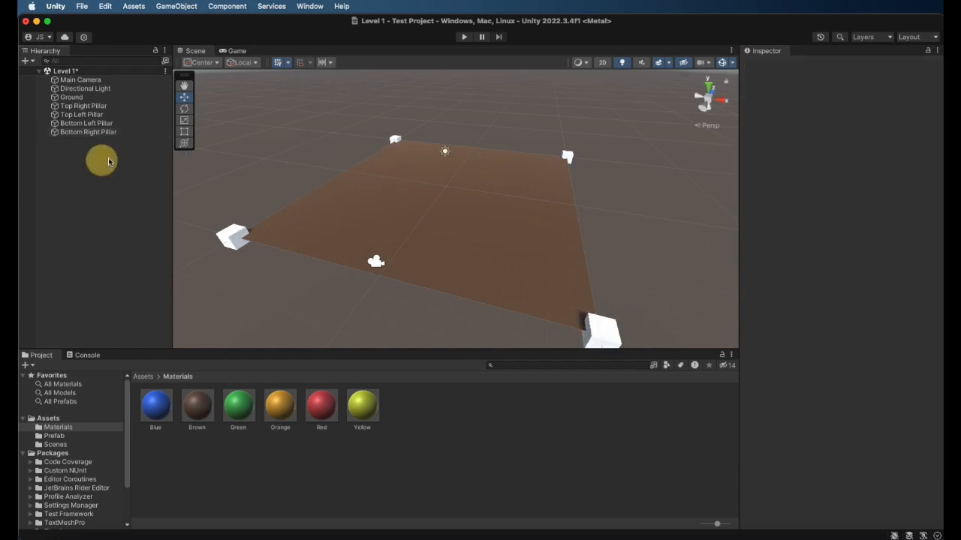
mouse_move(161, 326)
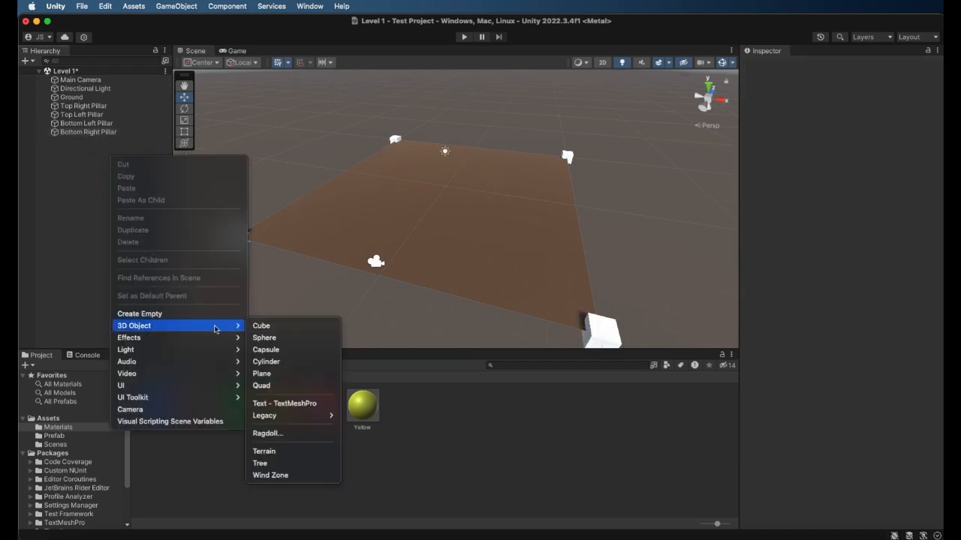
left_click(288, 326)
left_click(844, 107)
type("0")
key("Return")
left_click(884, 106)
left_click(927, 107)
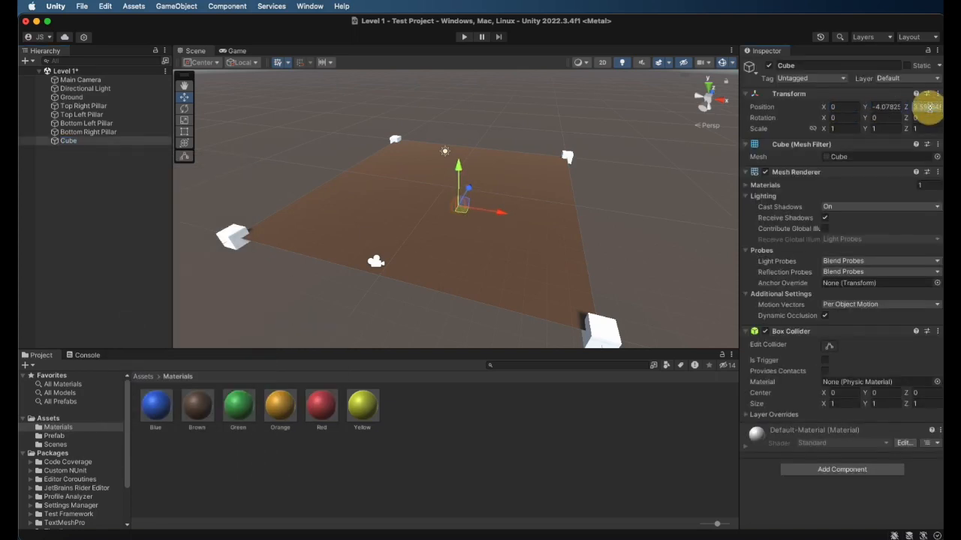
type("0")
left_click(890, 107)
type("0")
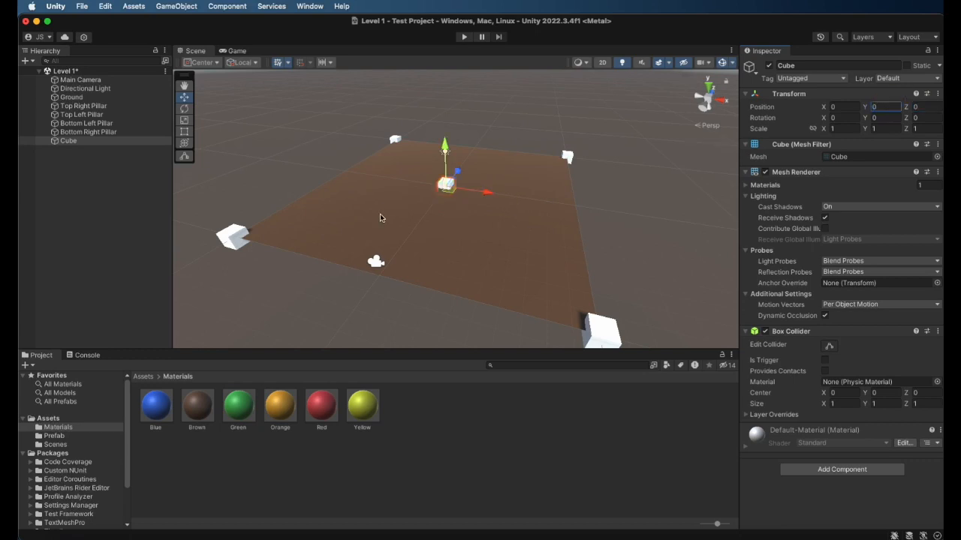
left_click_drag(489, 194, 626, 211)
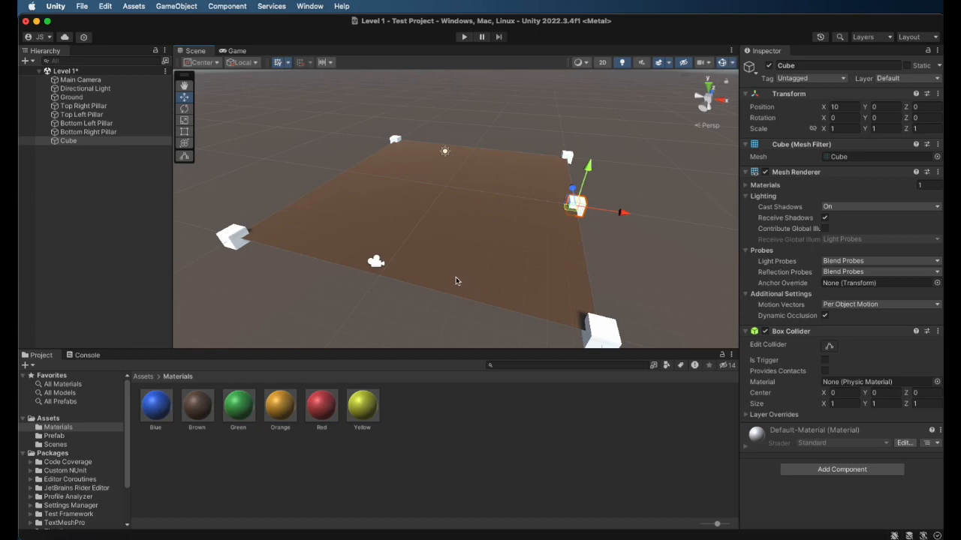
Examine the new cube between the two right-hand pillars, up close and from directly above
key("q")
left_click_drag(429, 236, 426, 190, "alt")
scroll(398, 141, "up", 5)
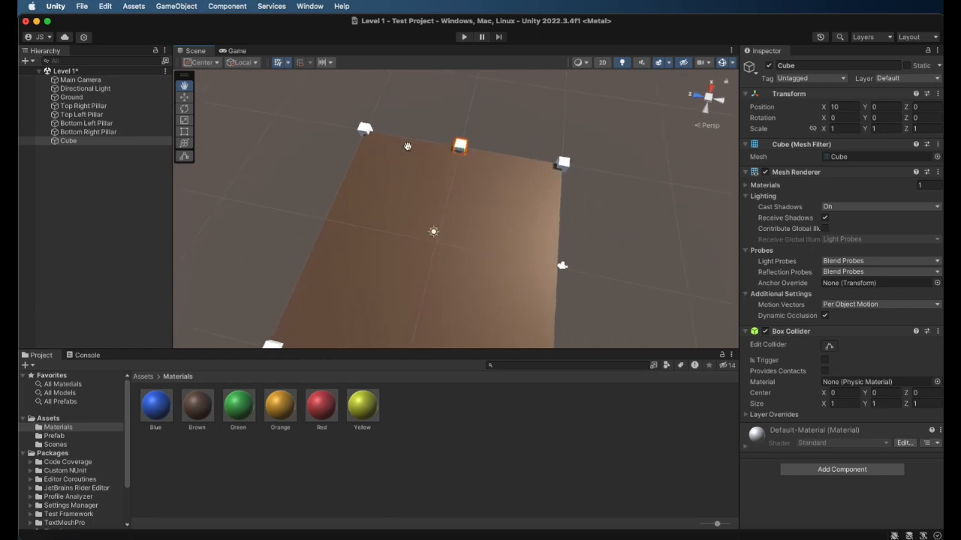
scroll(554, 164, "up", 2)
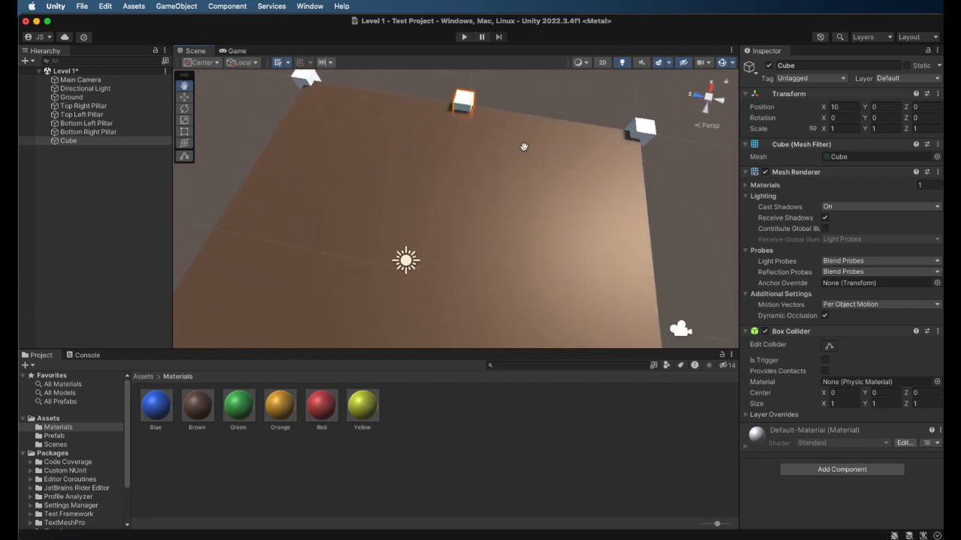
scroll(542, 150, "down", 1)
left_click_drag(527, 141, 518, 142, "alt")
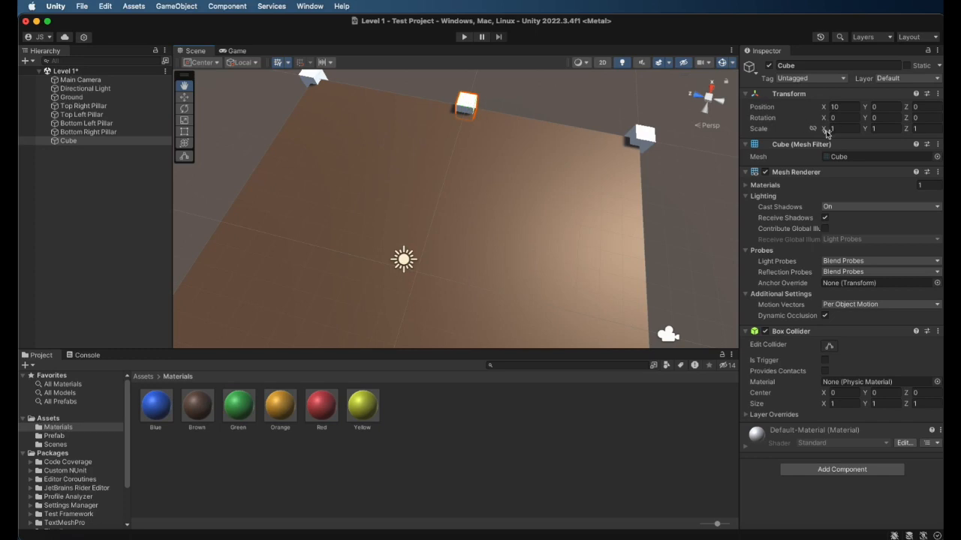
left_click(697, 96)
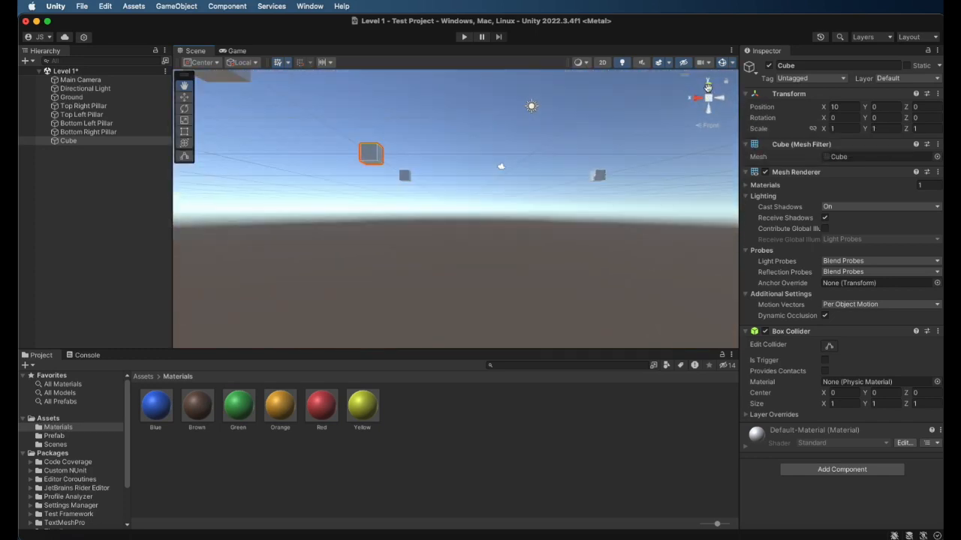
left_click(707, 84)
scroll(631, 181, "down", 5)
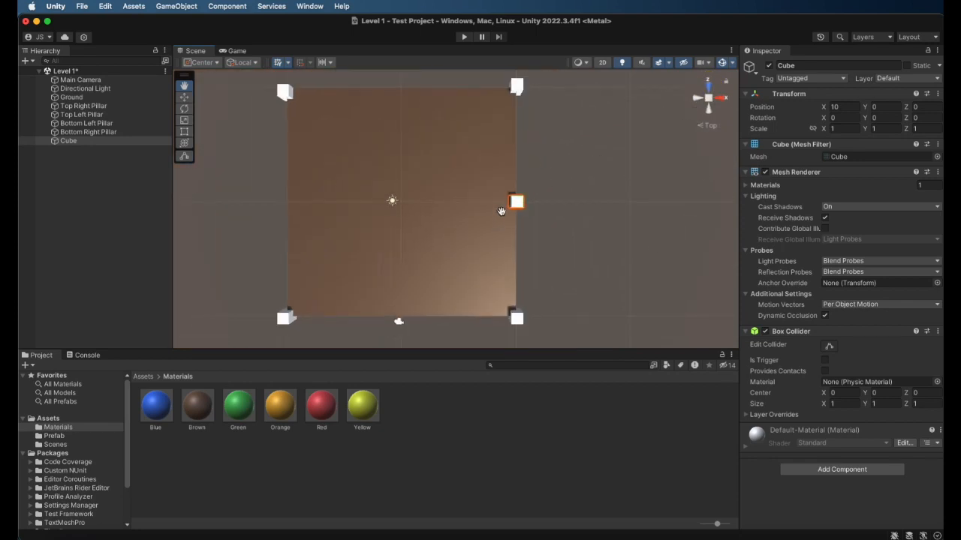
Thin the new edge cube by setting its X scale to 0.5
left_click(834, 130)
left_click(843, 128)
type("0.3")
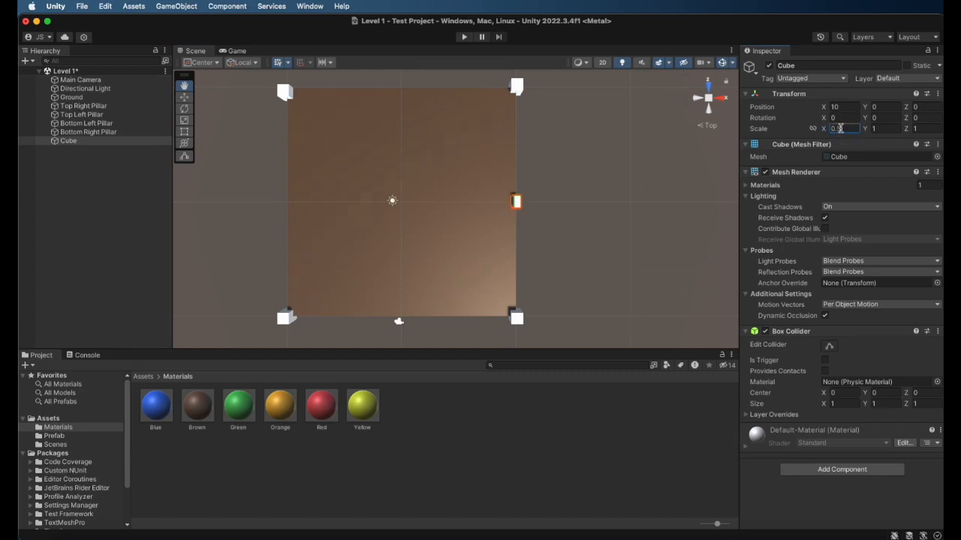
key("BackSpace")
type("5")
Stretch the thin cube along the Z axis between the two right-hand pillars, setting its Z scale to 20
left_click(184, 131)
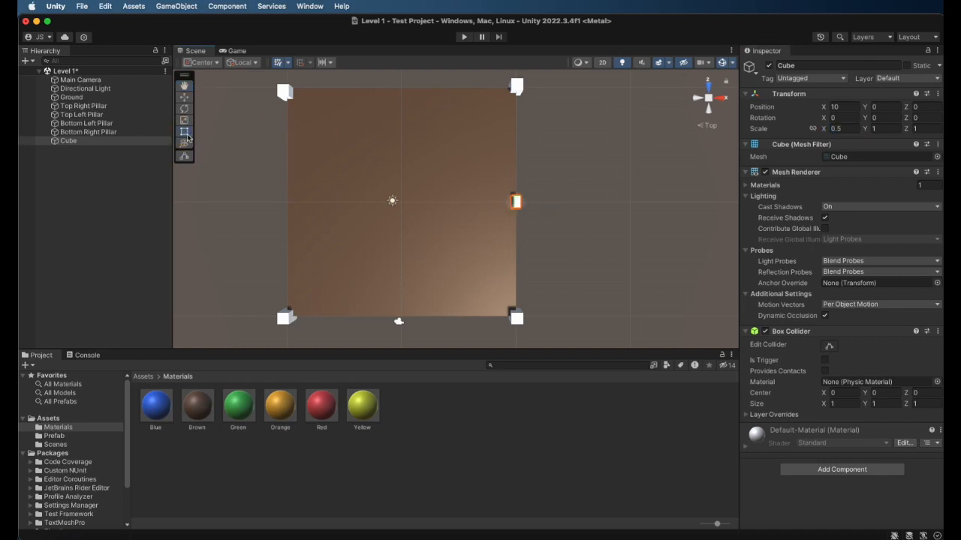
left_click(184, 120)
left_click_drag(517, 160, 842, 63)
left_click(939, 128)
type("20")
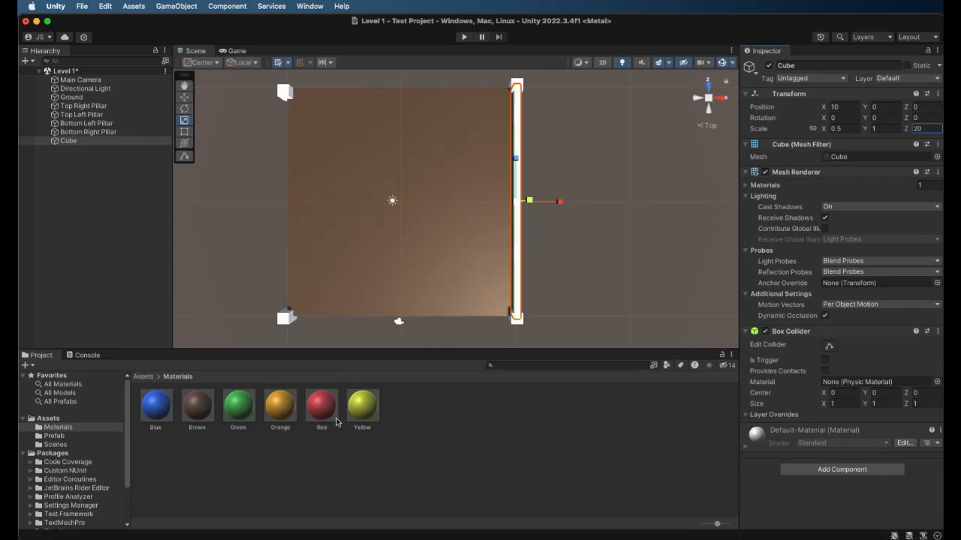
Apply the Orange material to the long cube and rename it Right Fence
left_click(313, 463)
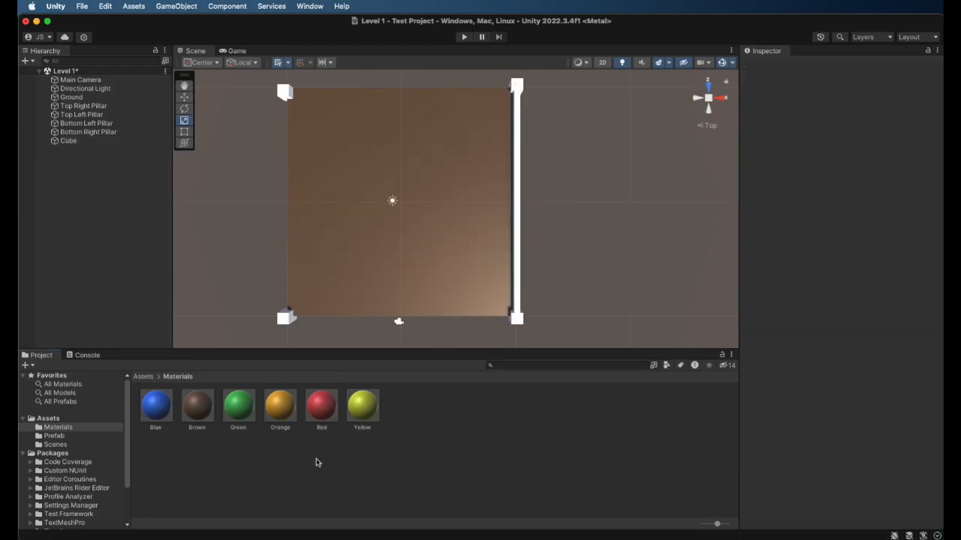
left_click_drag(284, 421, 522, 239)
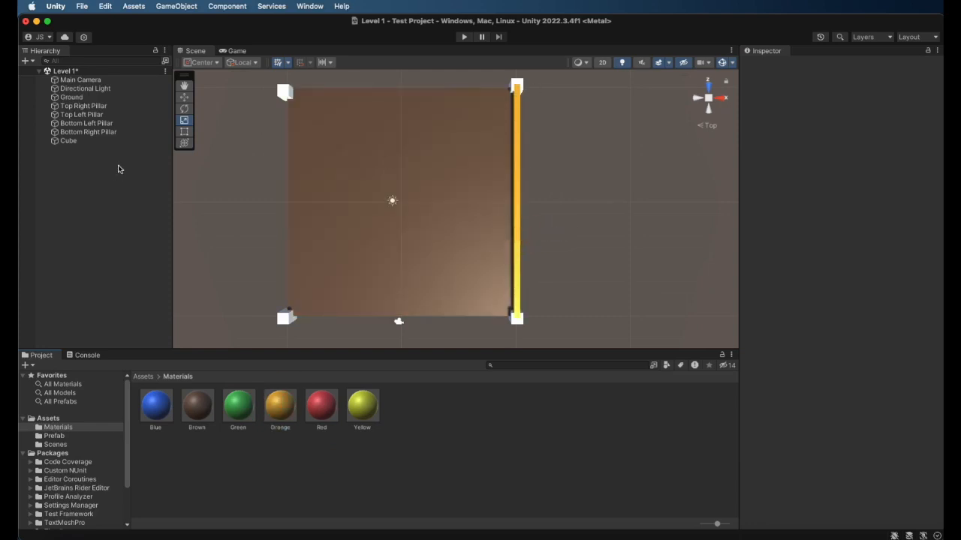
left_click(75, 141)
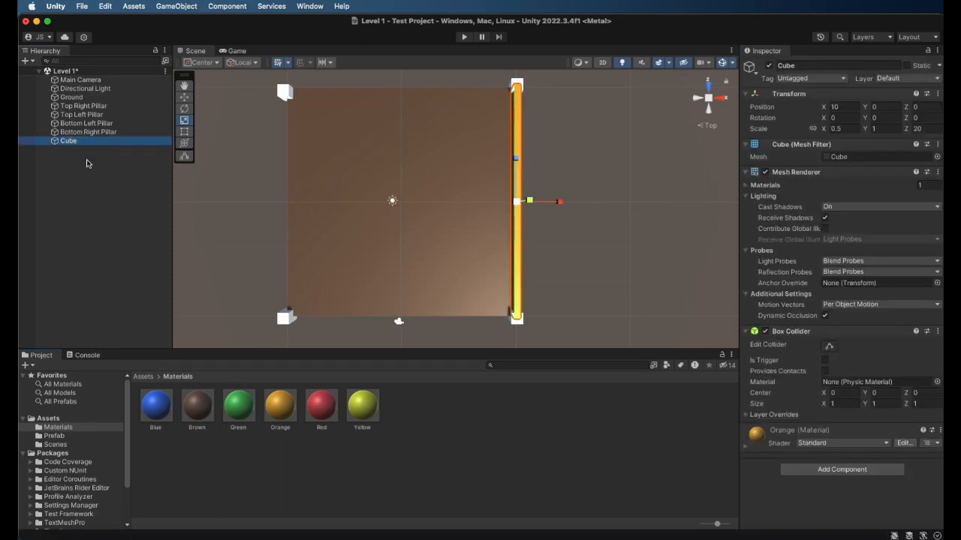
left_click(810, 66)
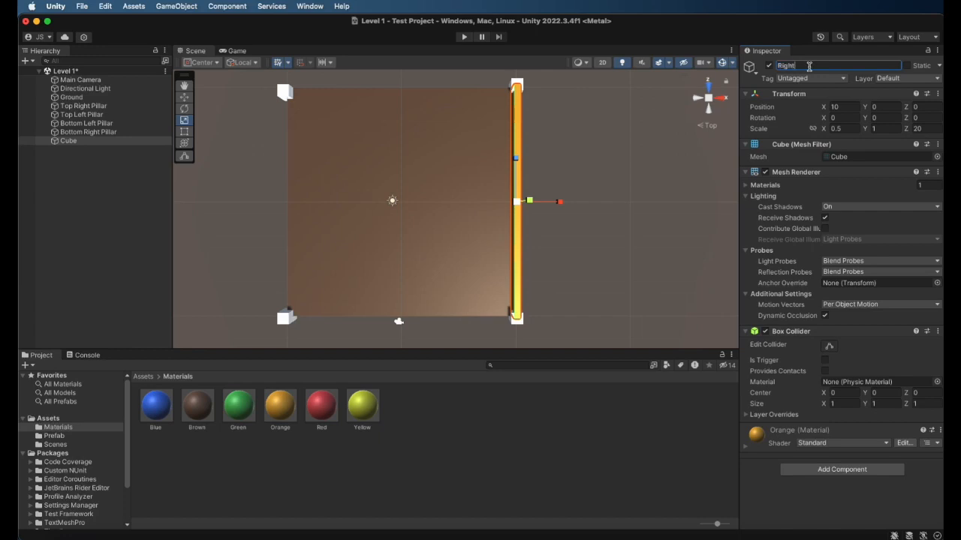
type("Right Fence")
key("Return")
Examine the Right Fence from outside the ground to check how it meets its two pillars
double_click(88, 142)
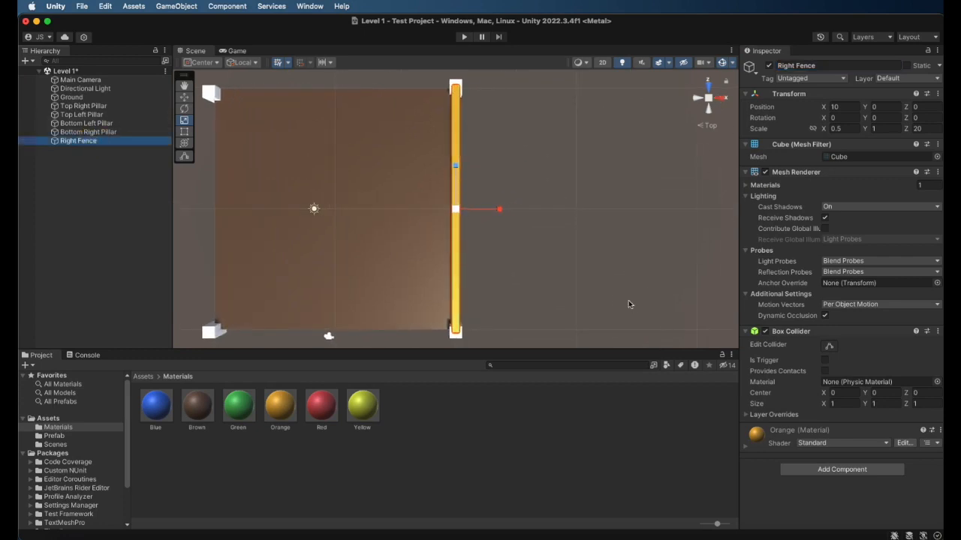
left_click_drag(608, 338, 375, 239, "alt")
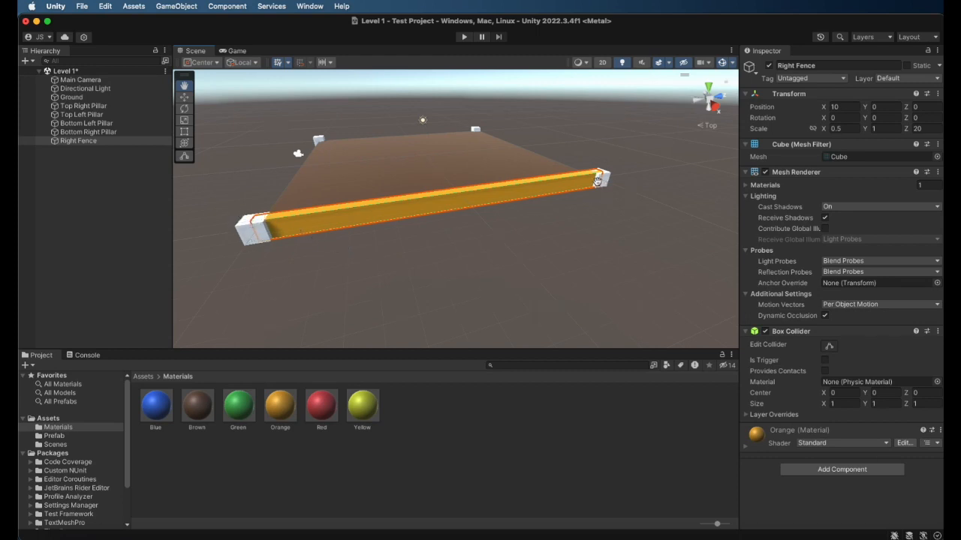
left_click(95, 221)
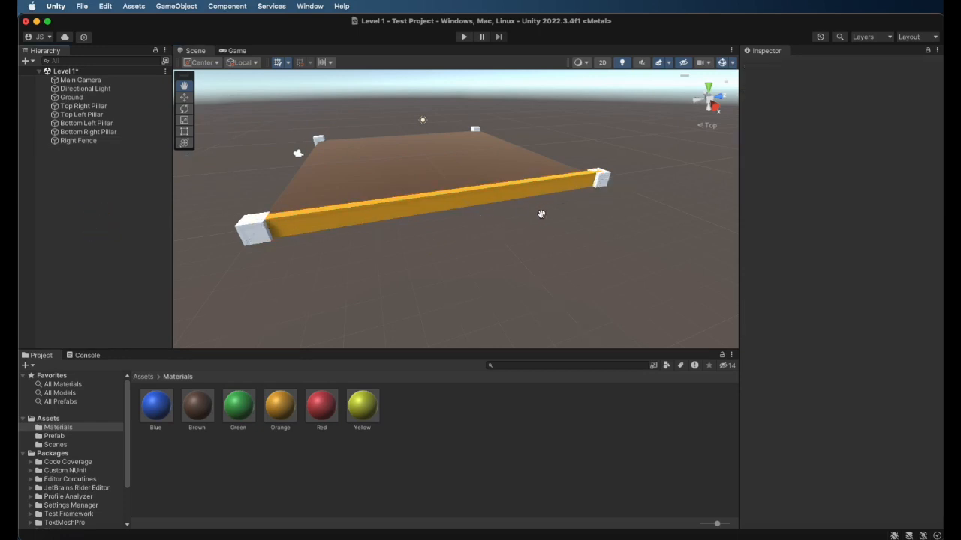
Shorten the Right Fence between its two pillars by setting its Z scale to 19
left_click_drag(547, 208, 545, 267, "alt")
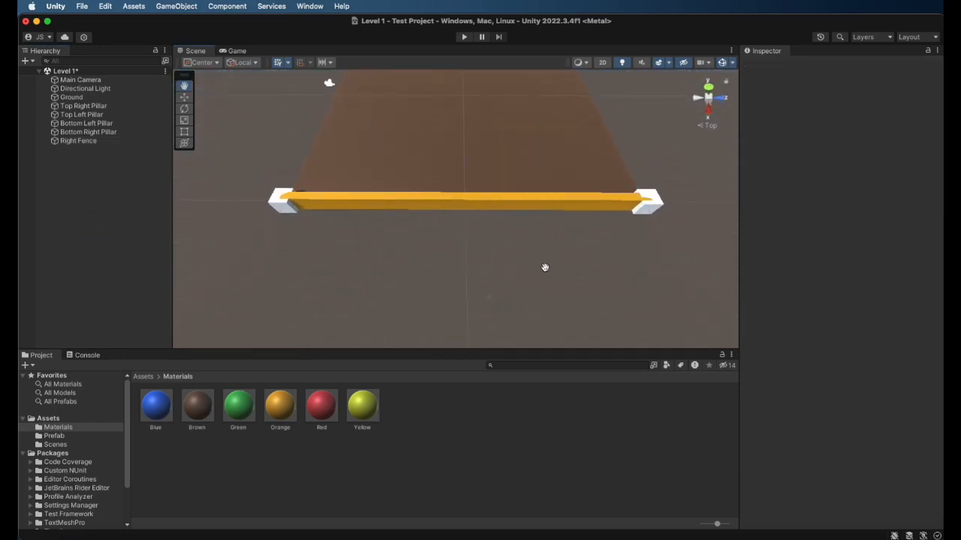
mouse_move(485, 247)
left_mouse_down("alt")
mouse_move(470, 333)
mouse_move(493, 163)
mouse_move(489, 92)
mouse_move(472, 218)
mouse_move(435, 227)
mouse_move(479, 273)
mouse_move(474, 248)
mouse_move(493, 245)
left_mouse_up("alt")
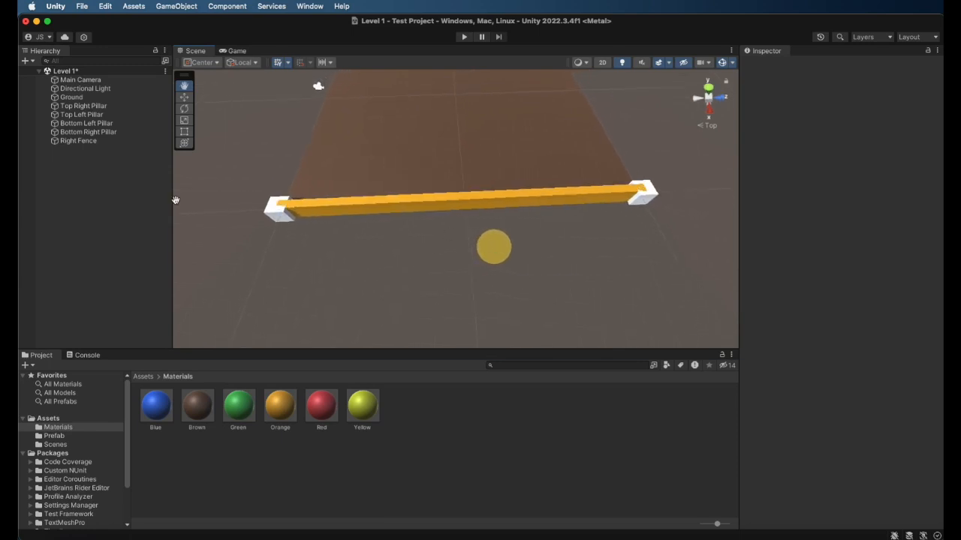
left_click(82, 141)
left_click(926, 128)
type("18")
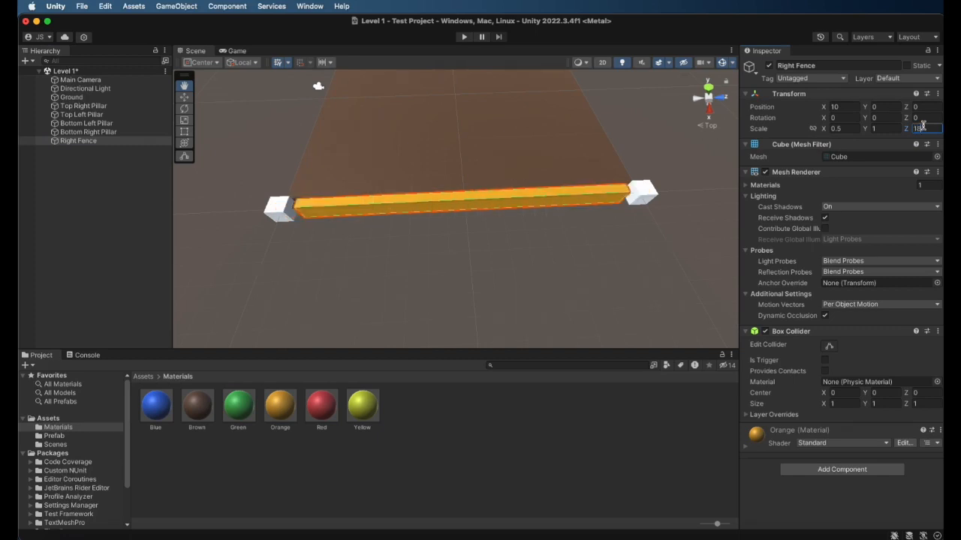
key("BackSpace")
key("BackSpace")
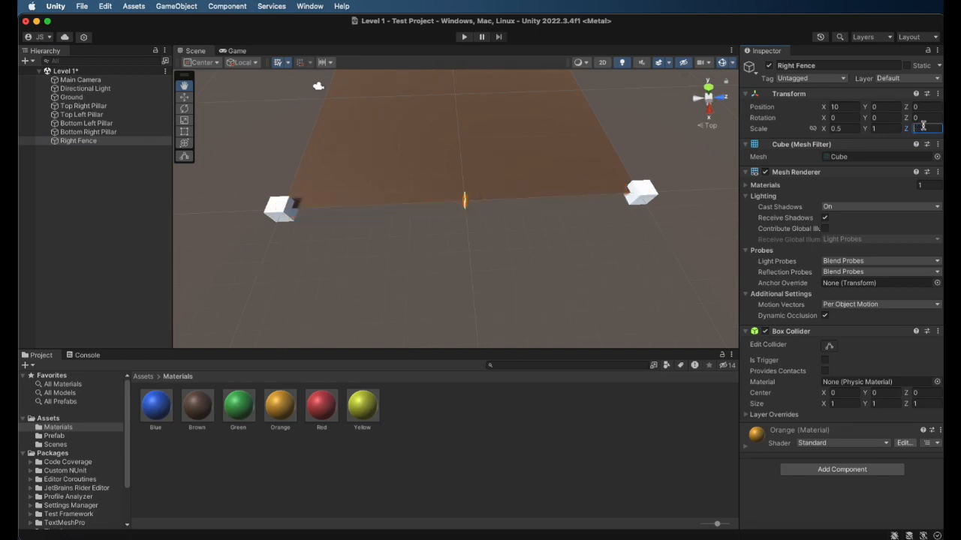
type("19")
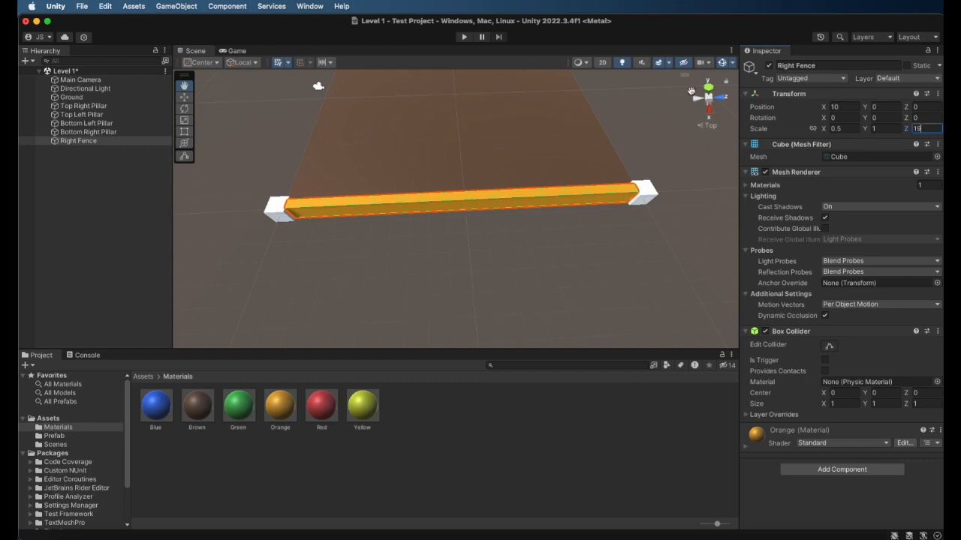
Examine the joint between the Right Fence and the Bottom Right Pillar up close, and view the whole ground from above
scroll(653, 204, "up", 4)
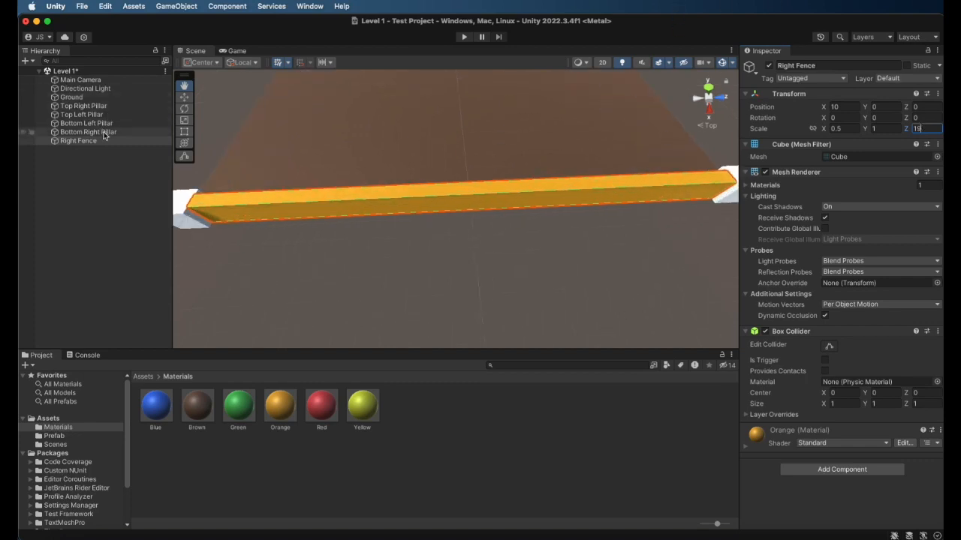
double_click(103, 132)
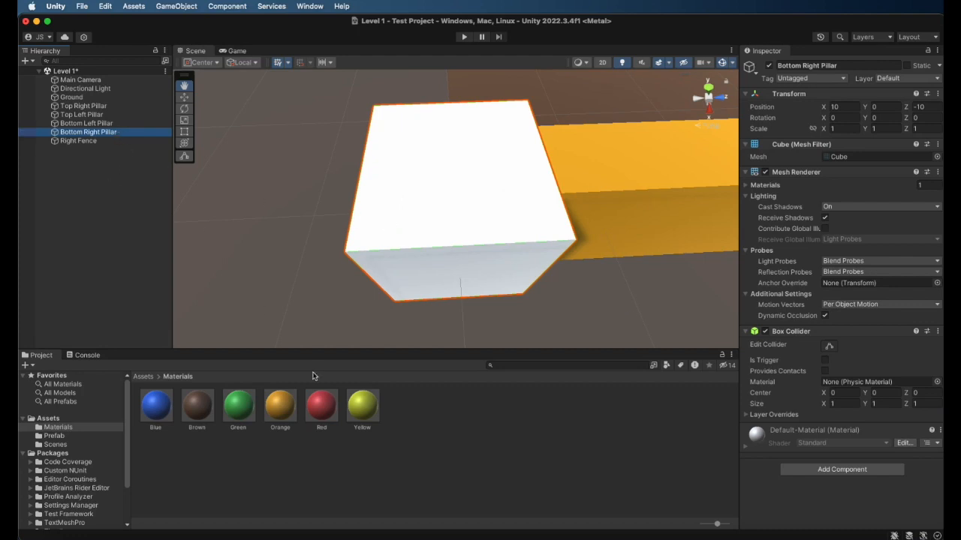
left_click_drag(501, 332, 556, 225, "alt")
scroll(441, 178, "down", 5)
left_click(708, 84)
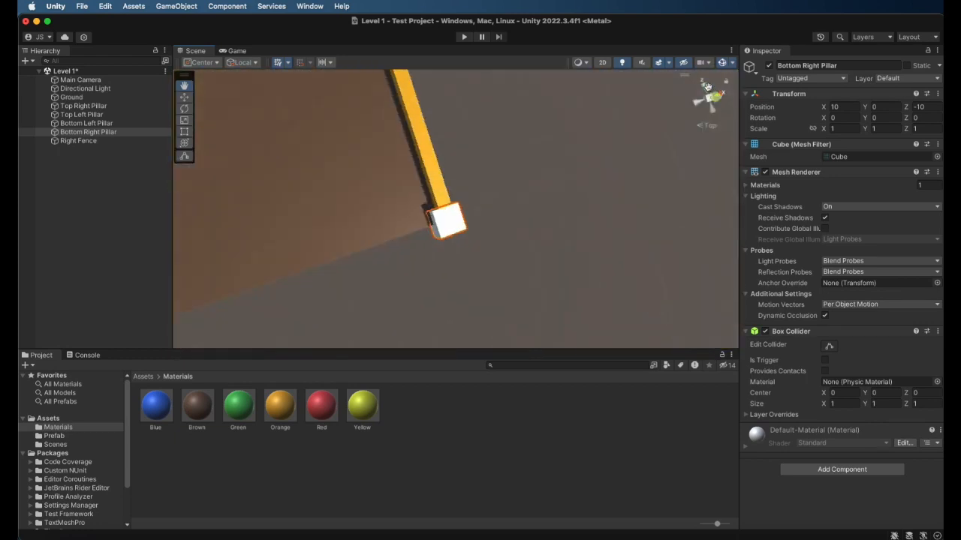
left_click_drag(345, 174, 424, 215)
scroll(424, 215, "down", 3)
left_click_drag(386, 174, 388, 208)
scroll(401, 216, "down", 2)
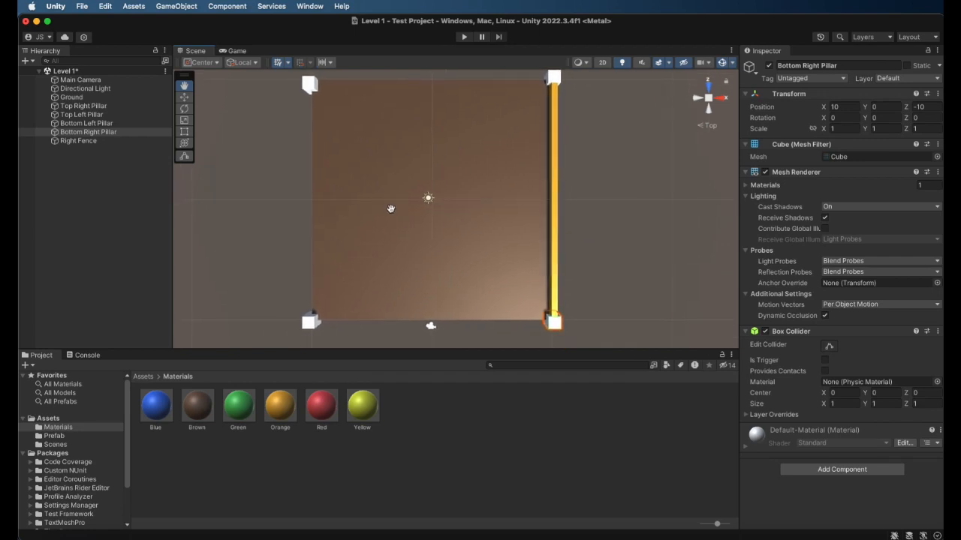
Duplicate the Right Fence and move the copy along the X axis to -10, between the two left pillars
left_click(93, 142)
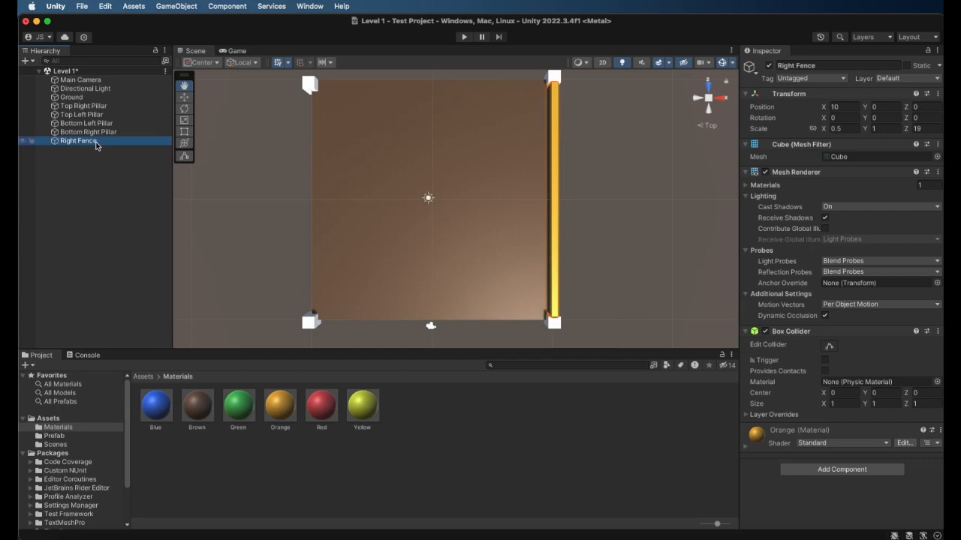
key("super+d")
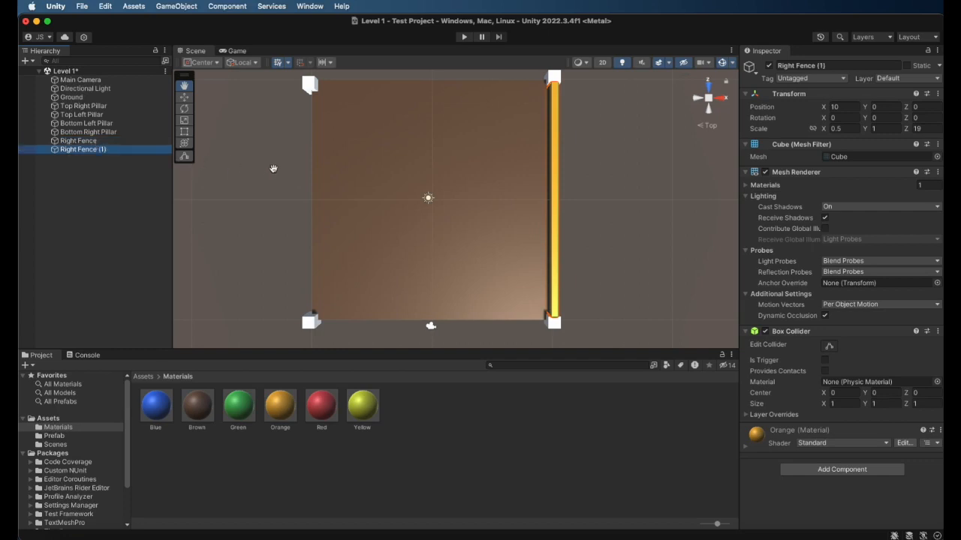
left_click(185, 98)
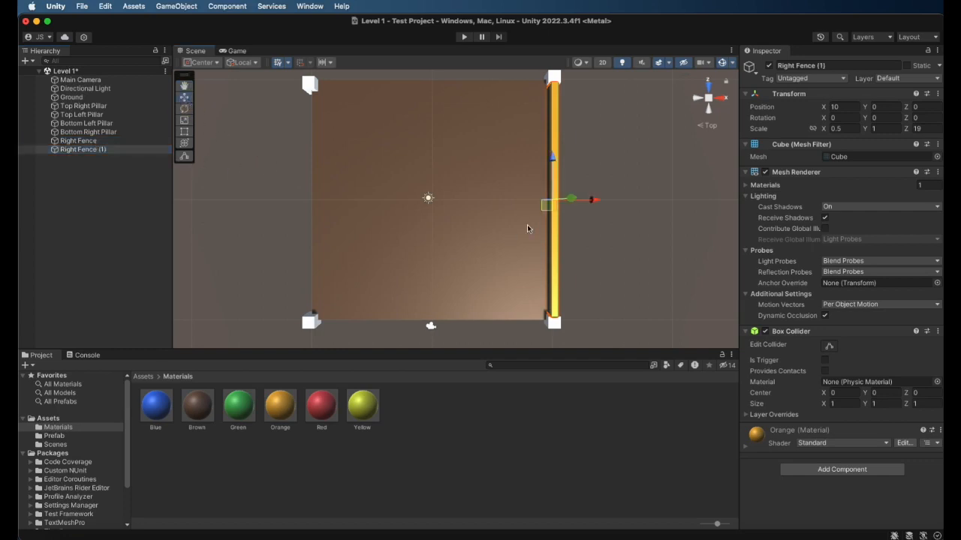
left_click_drag(596, 201, 357, 221)
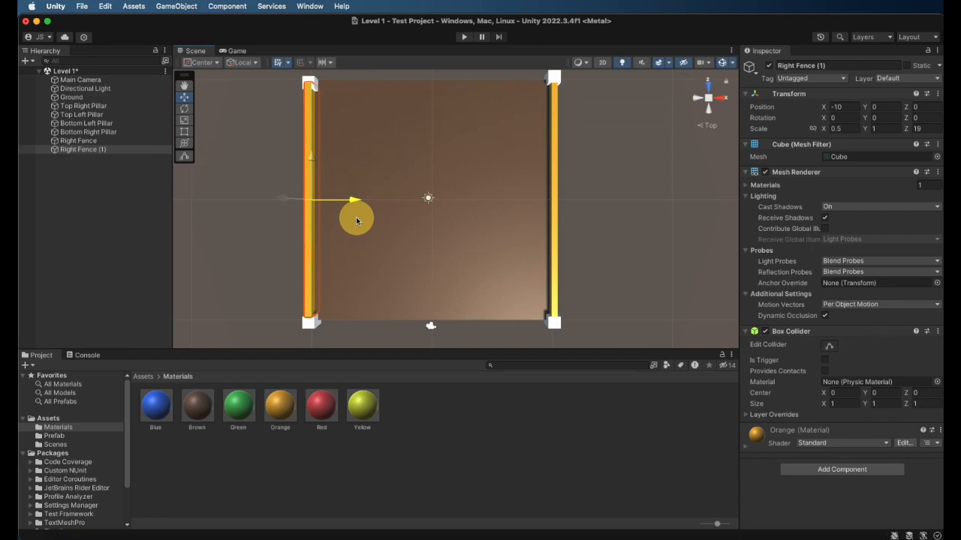
left_click_drag(355, 221, 356, 219)
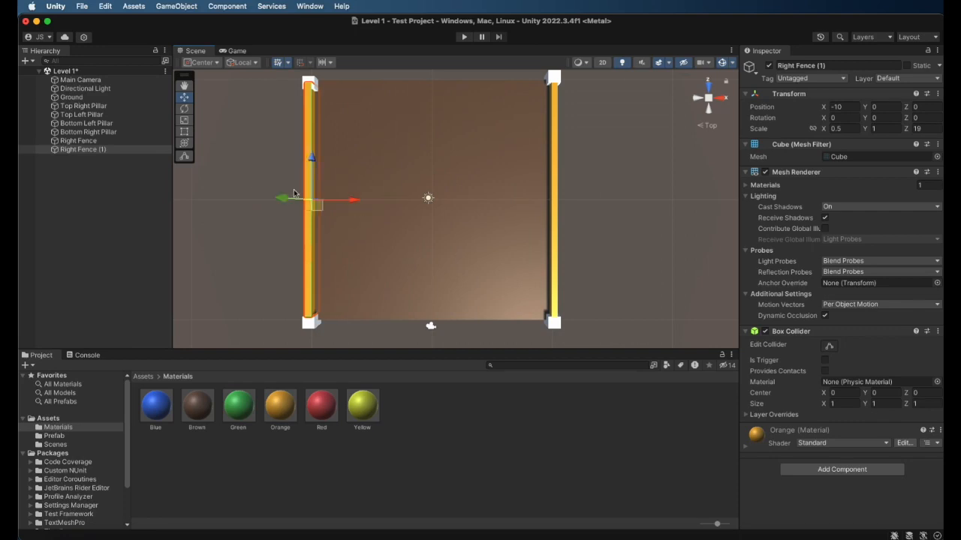
Compare the transforms of the Right Fence and its duplicate on the opposite side of the ground
left_click(126, 141)
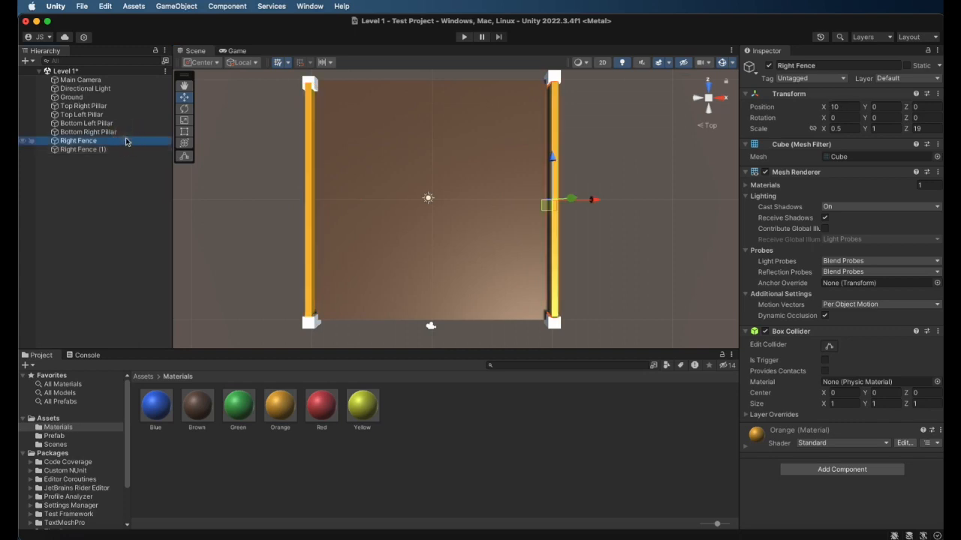
left_click(119, 150)
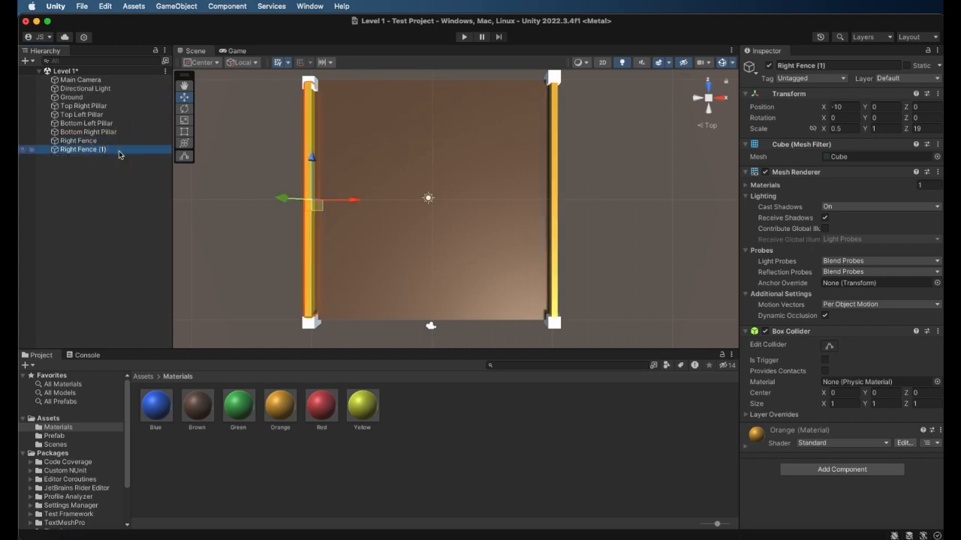
left_click(117, 141)
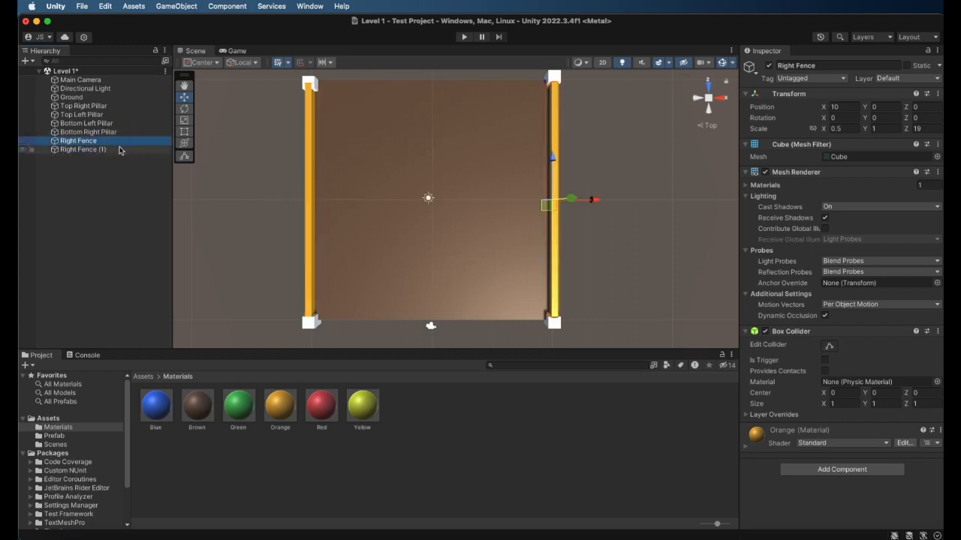
left_click(121, 150)
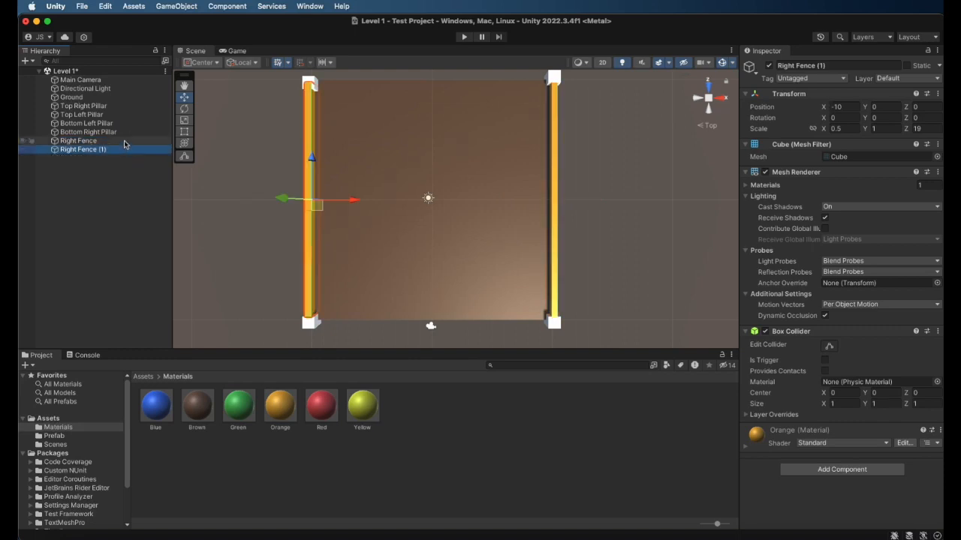
left_click(121, 141)
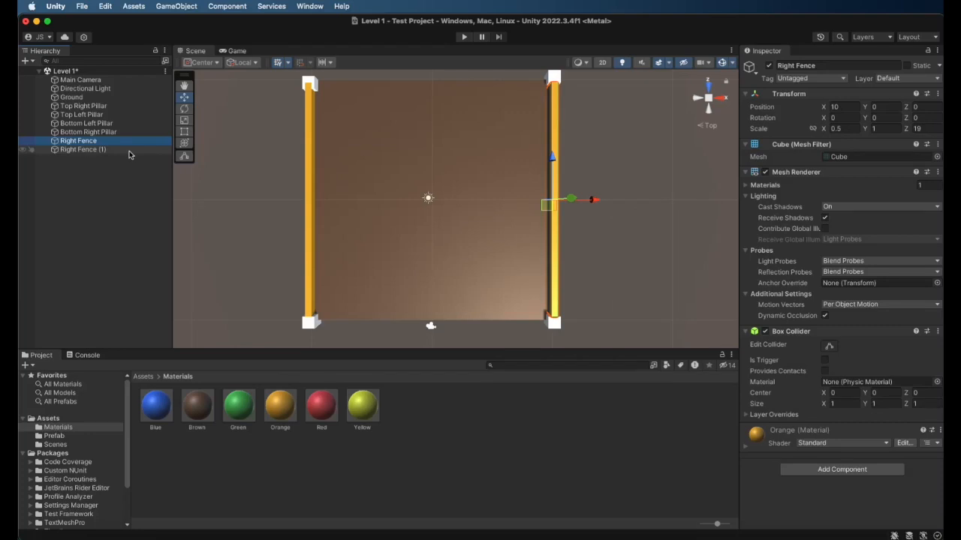
left_click(126, 150)
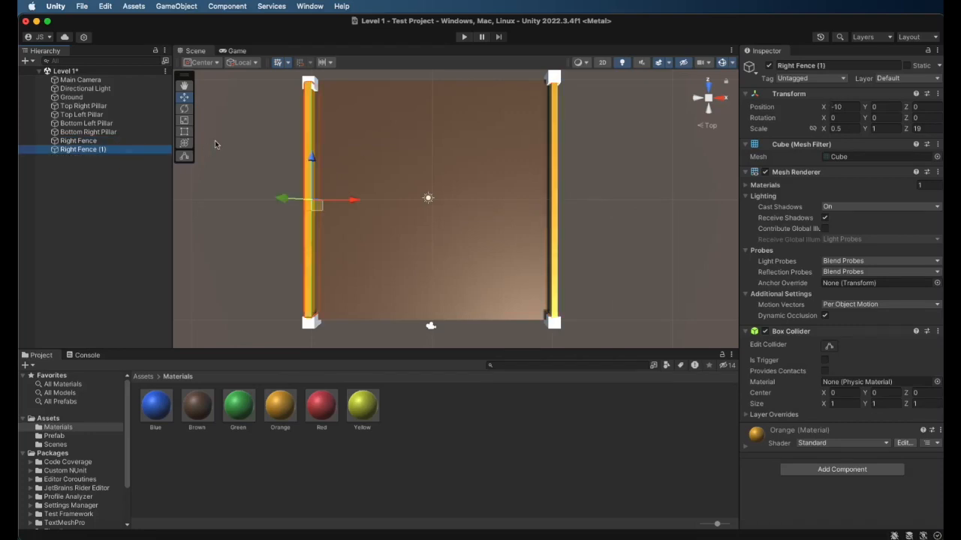
left_click(75, 141)
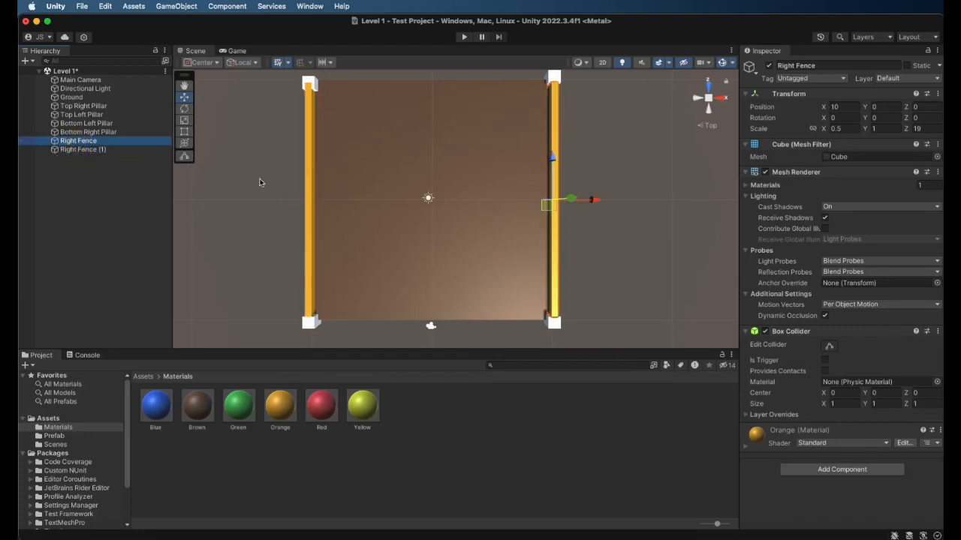
scroll(257, 183, "down", 3)
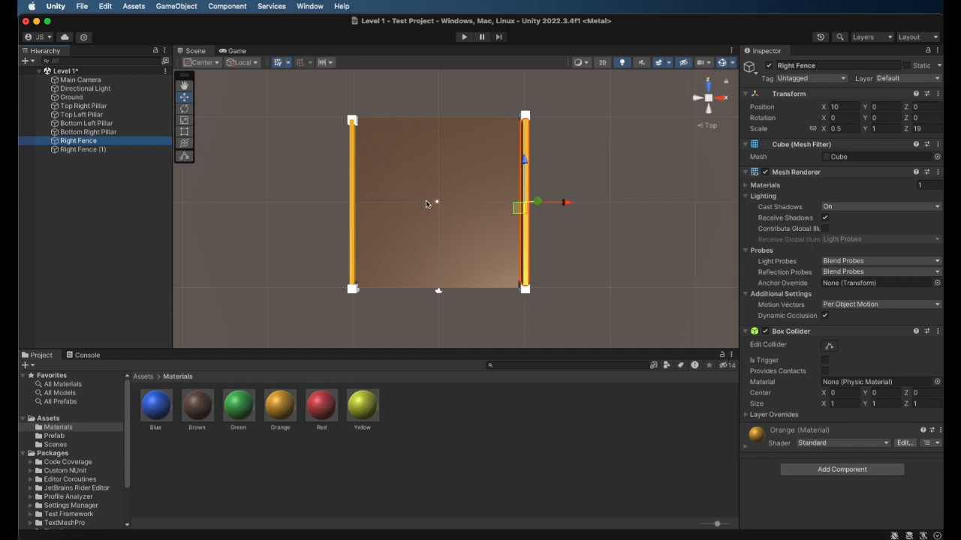
middle_click_drag(425, 208, 445, 199)
scroll(464, 225, "up", 2)
left_click(76, 143)
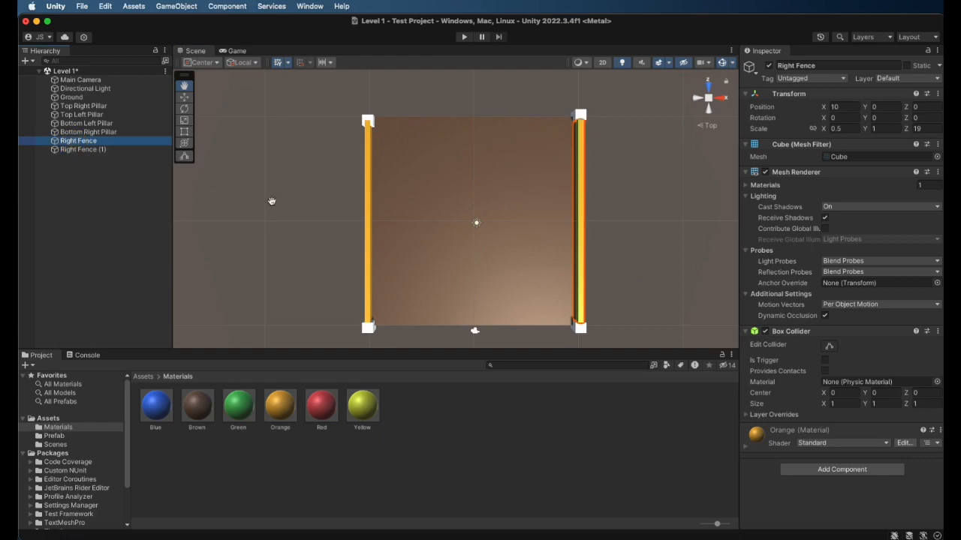
Rename the duplicated fence between the left pillars to Left Fence
left_click(67, 150)
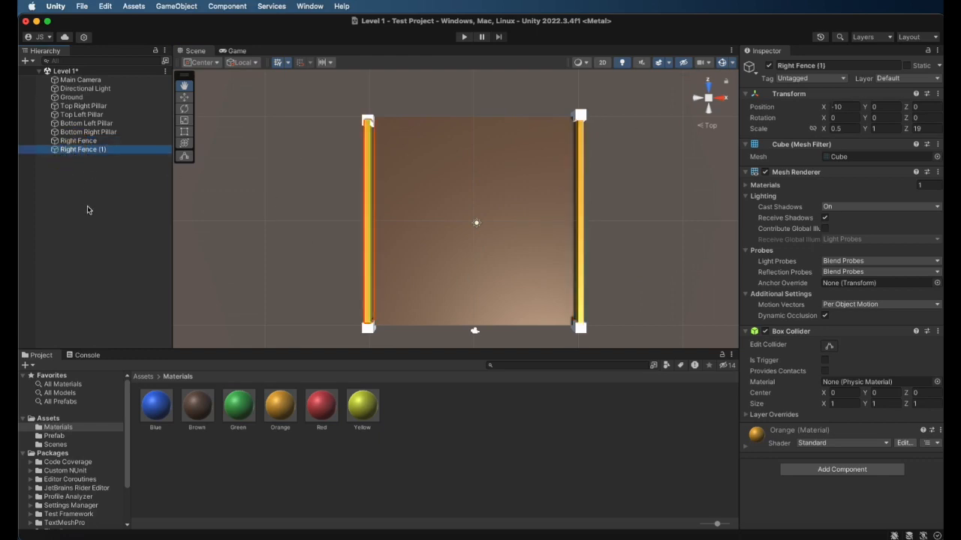
left_click(824, 66)
type("Left Fence")
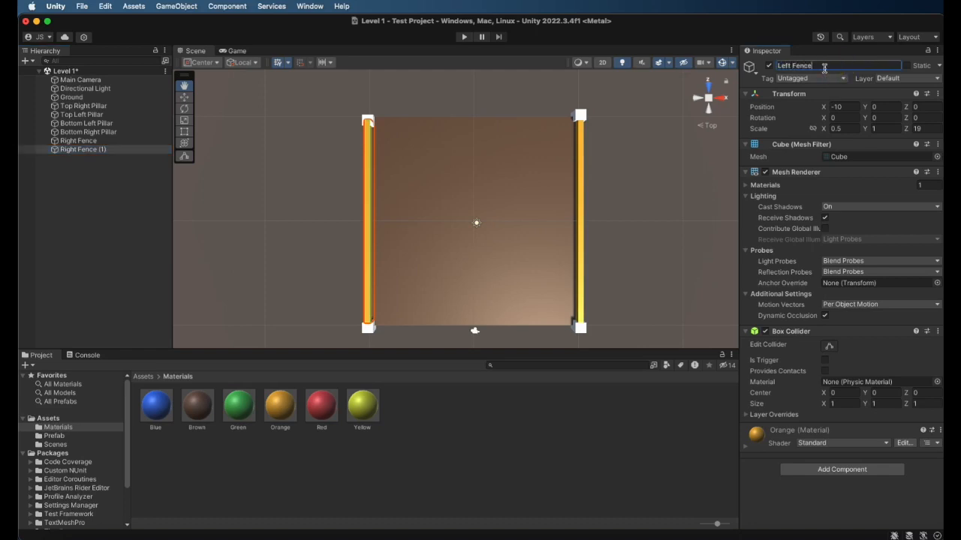
key("Return")
Align the Top Left Pillar with the opposite top pillar by setting its Z position to 10
scroll(367, 124, "up", 3)
scroll(354, 102, "down", 1)
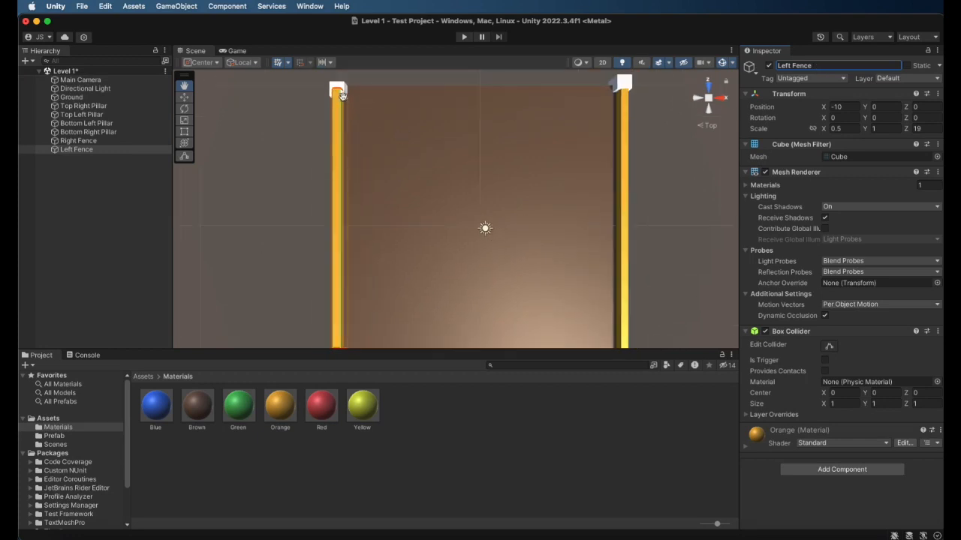
scroll(367, 150, "down", 2)
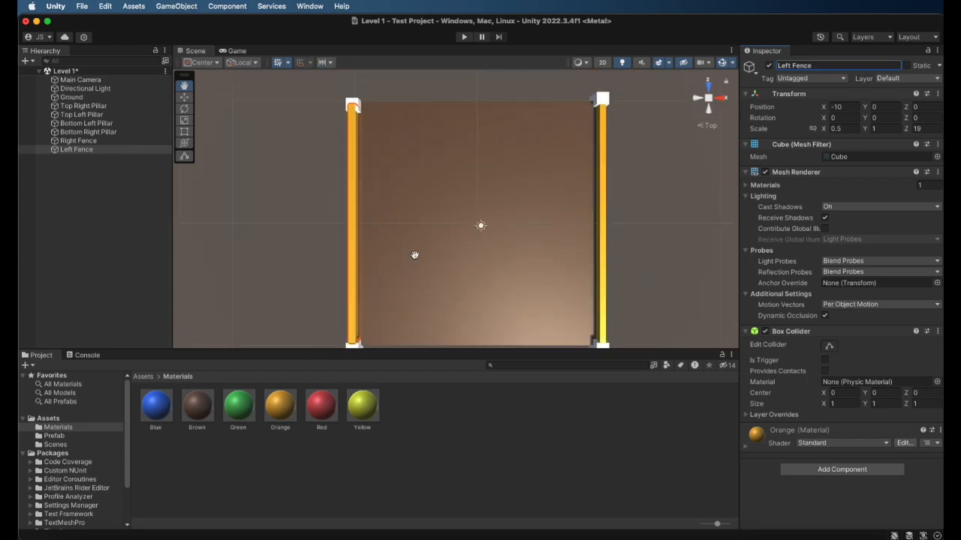
left_click(78, 115)
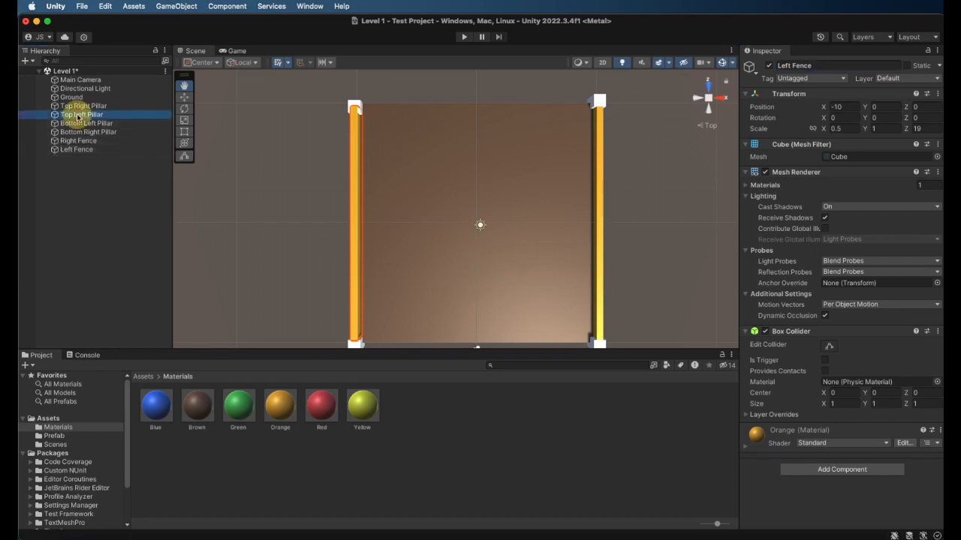
left_click(929, 107)
type("10")
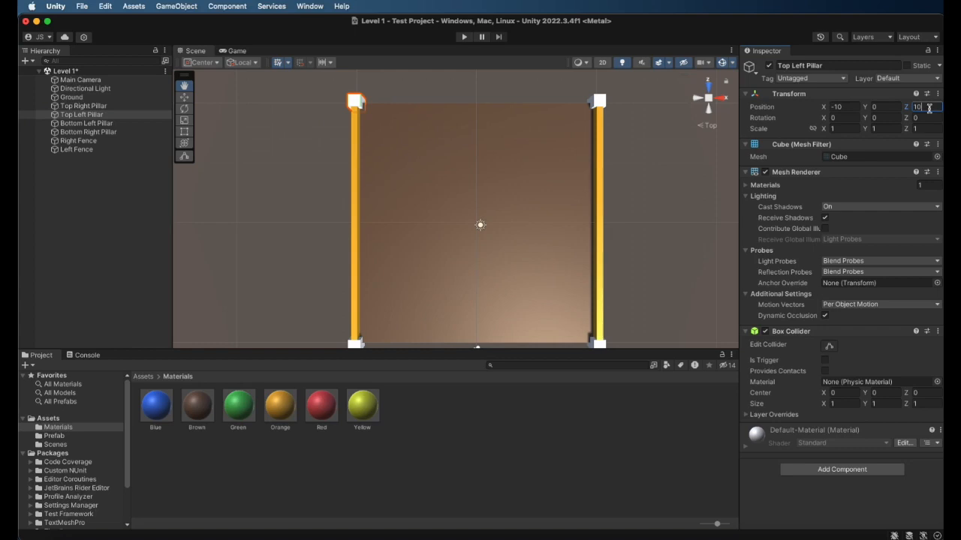
scroll(484, 210, "down", 3)
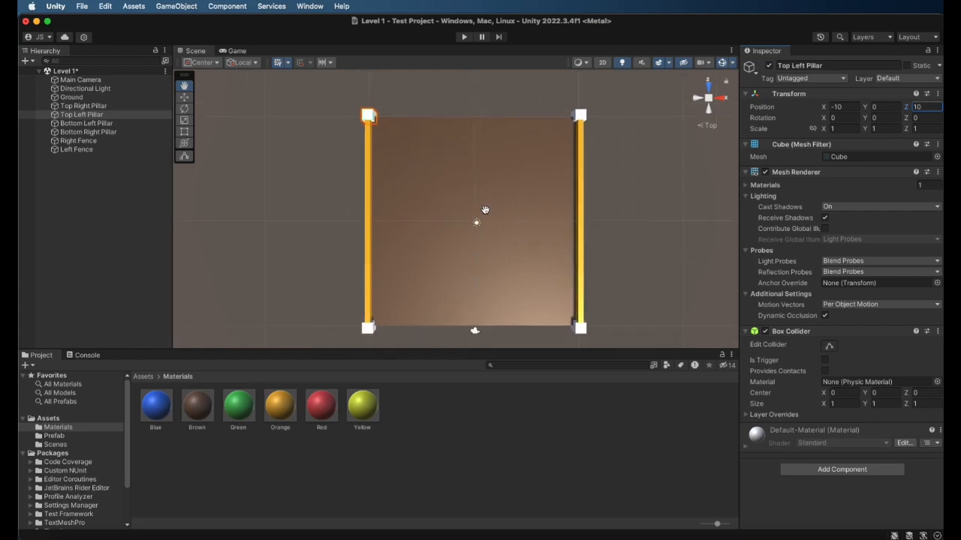
Add a new cube to the Level 1 scene and name it Top Fence
left_click(86, 161)
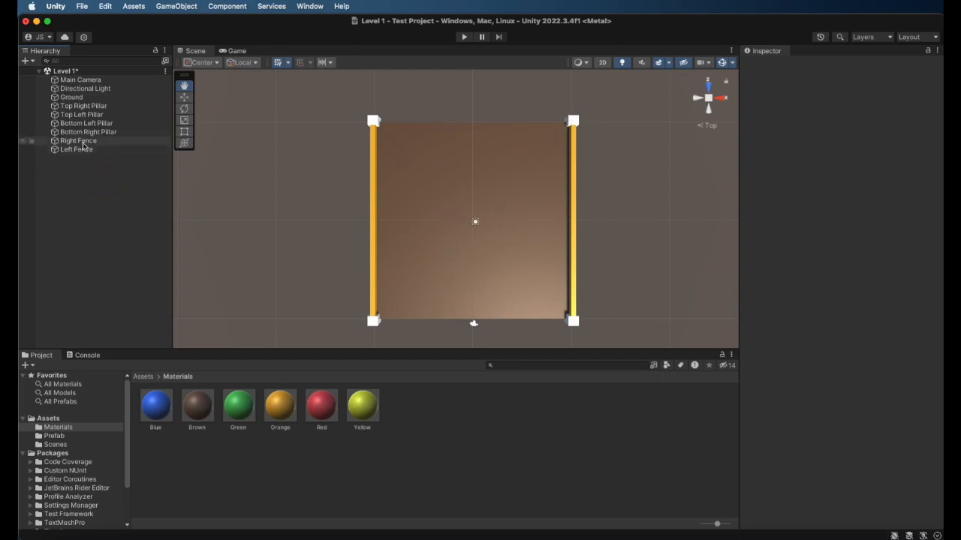
right_click(75, 191)
mouse_move(147, 368)
left_click(227, 360)
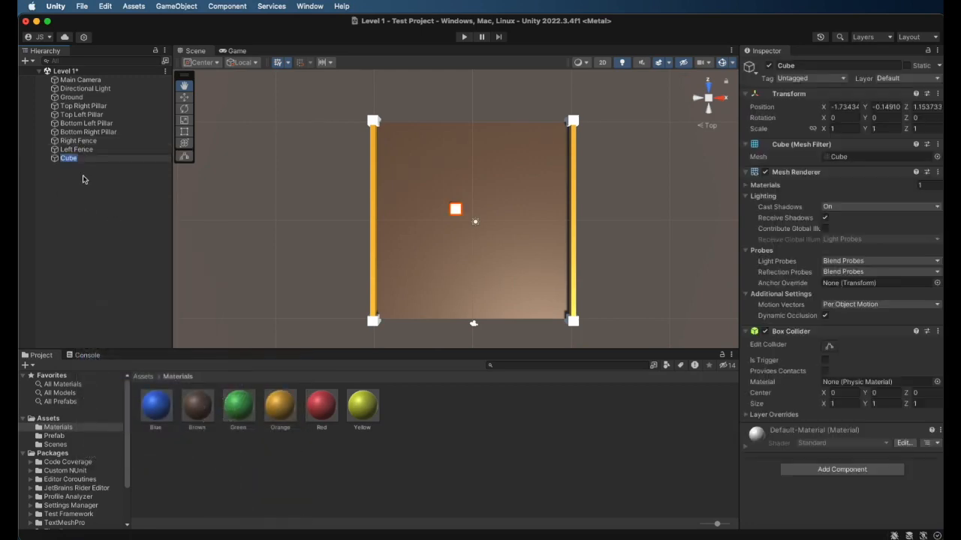
type("Top Fence")
key("Return")
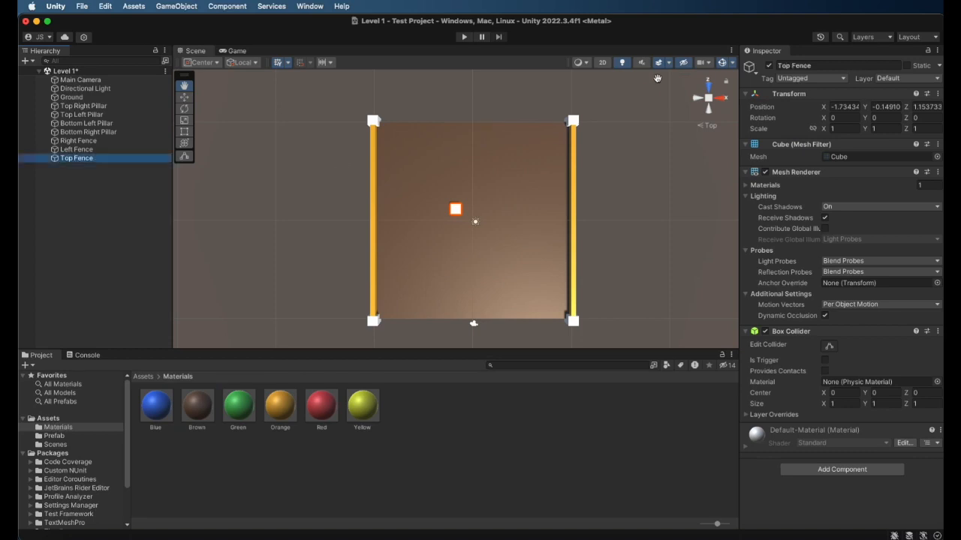
Place the Top Fence cube at the scene origin by setting its X, Y and Z position to 0
left_click(844, 107)
type("0")
left_click(883, 108)
type("0")
left_click(923, 106)
type("0")
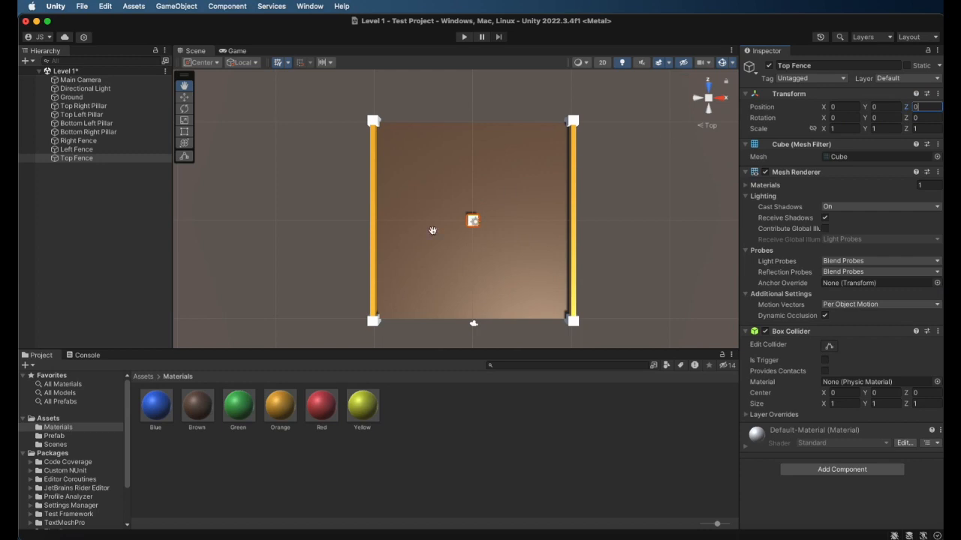
Move the Top Fence cube between the two top pillars at Z position 10
left_click(117, 158)
key("w")
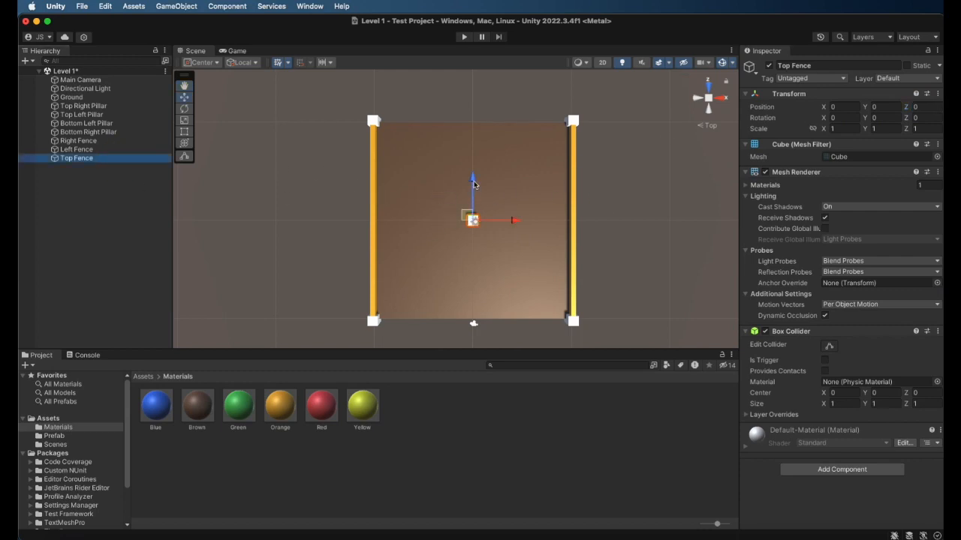
left_click_drag(473, 184, 473, 95)
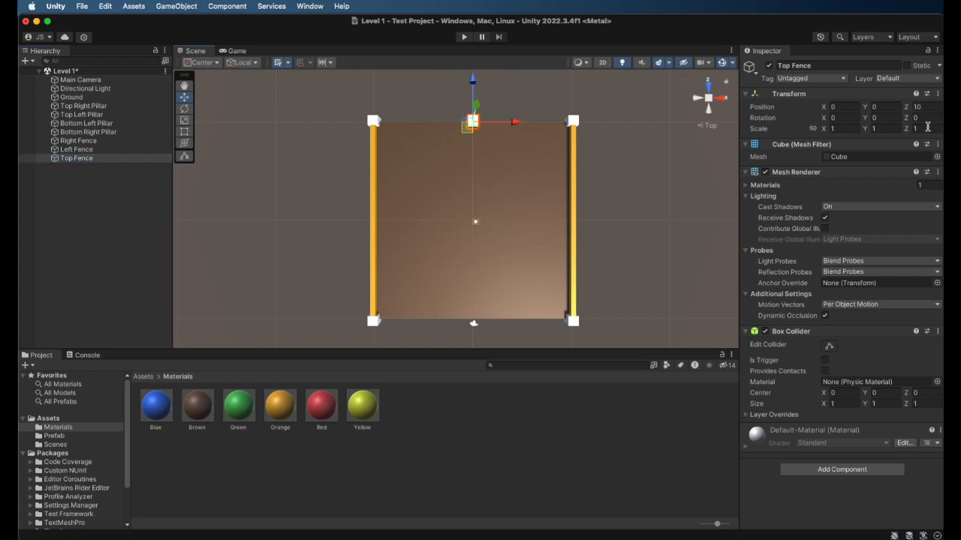
Set the Top Fence's scale to 19 on X and 0.5 on Z and apply the Orange material to it
left_click(835, 129)
type("19")
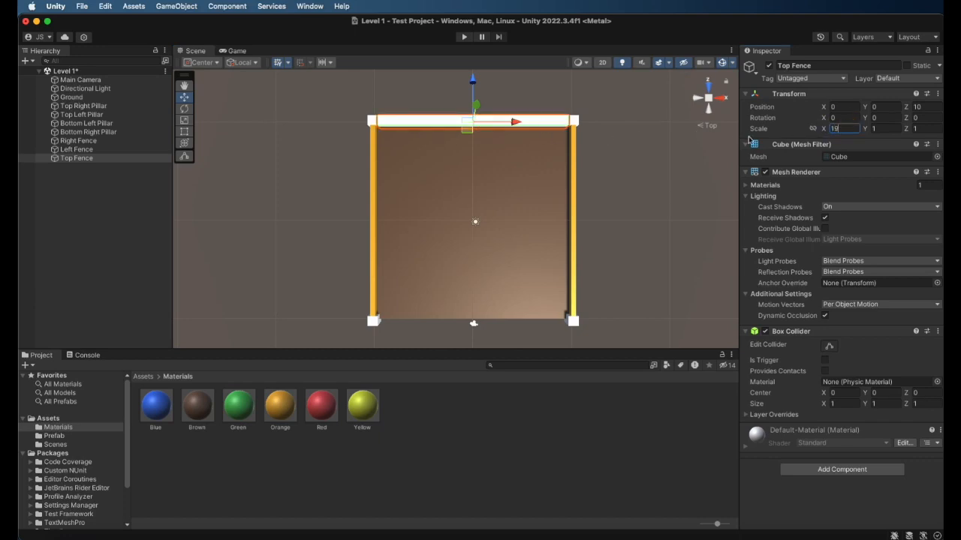
left_click(912, 129)
type("0.5")
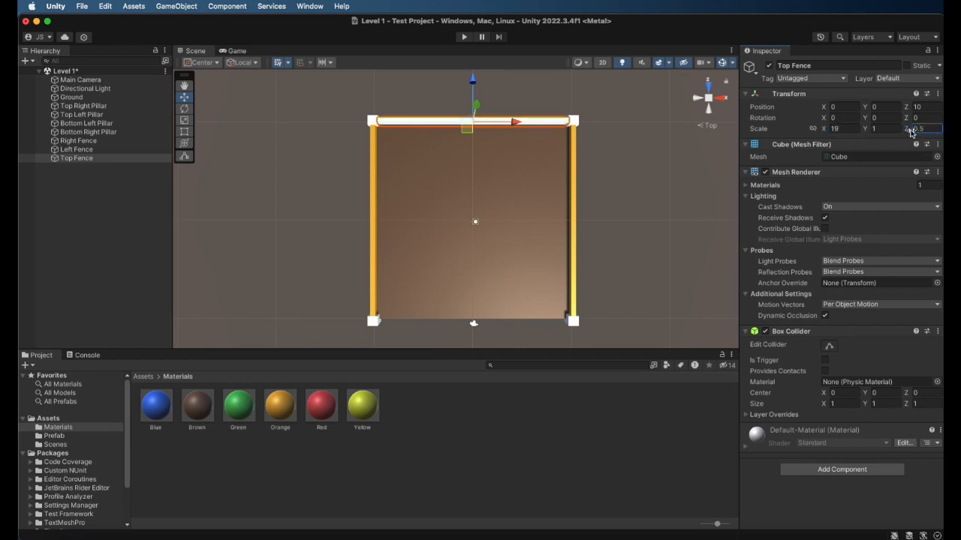
left_click_drag(280, 409, 533, 120)
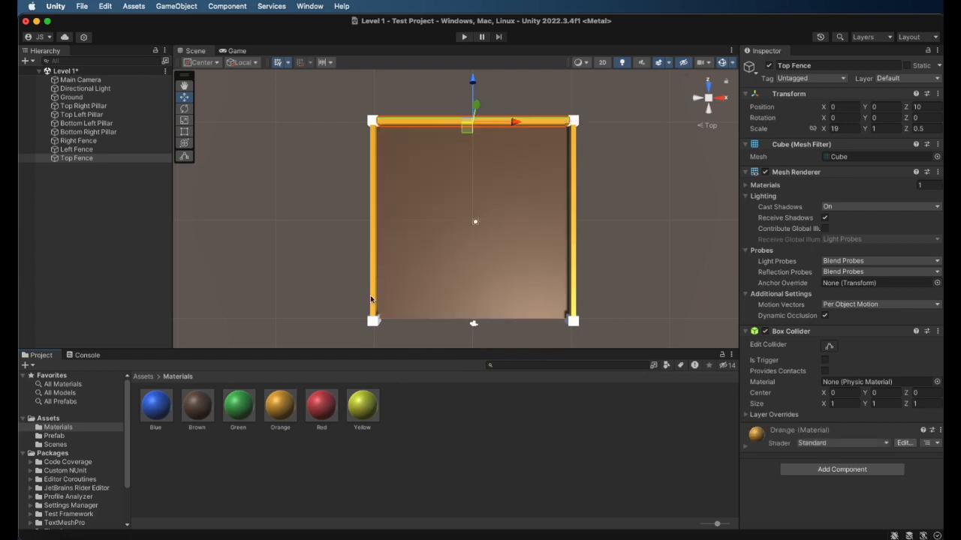
Duplicate the Top Fence and rename the copy Bottom Fence
left_click(123, 159)
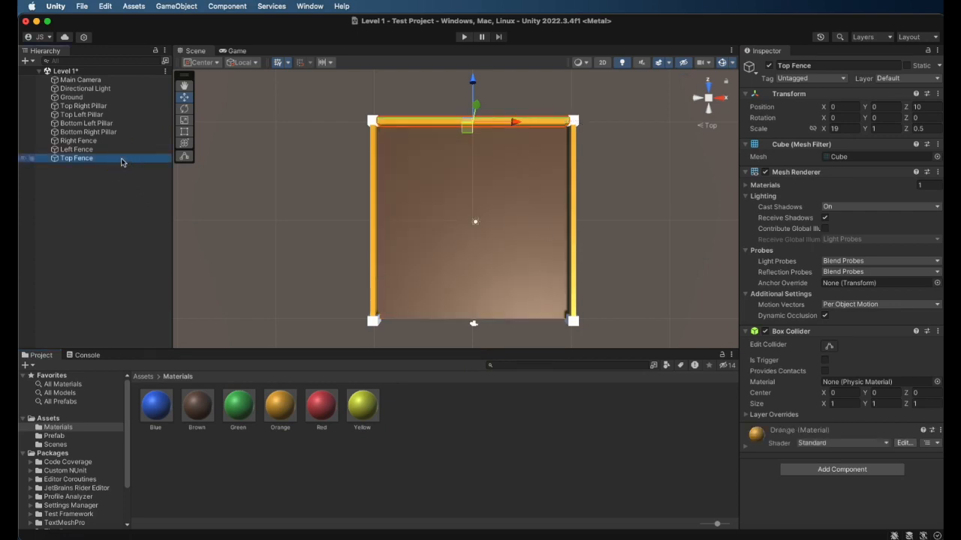
key("super+d")
left_click(123, 166)
left_click(871, 66)
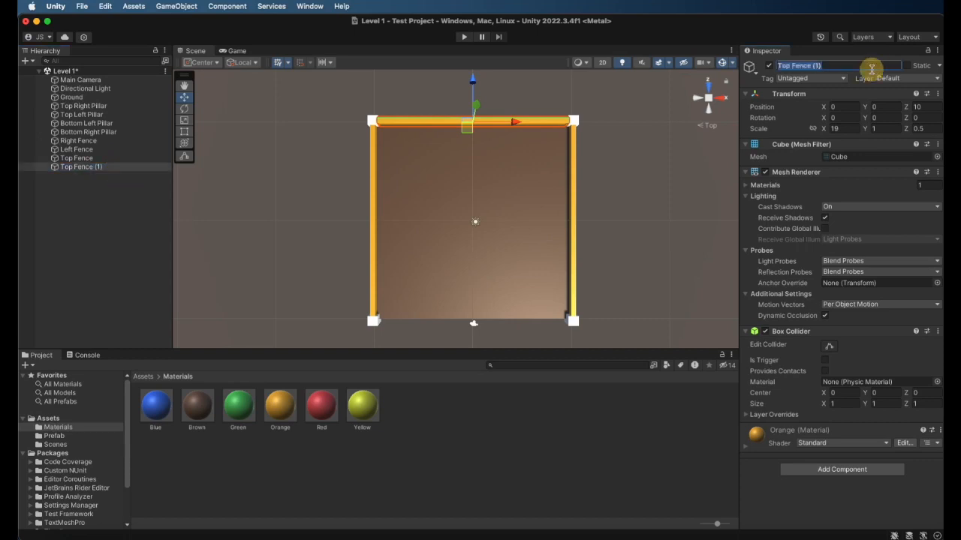
type("Bot")
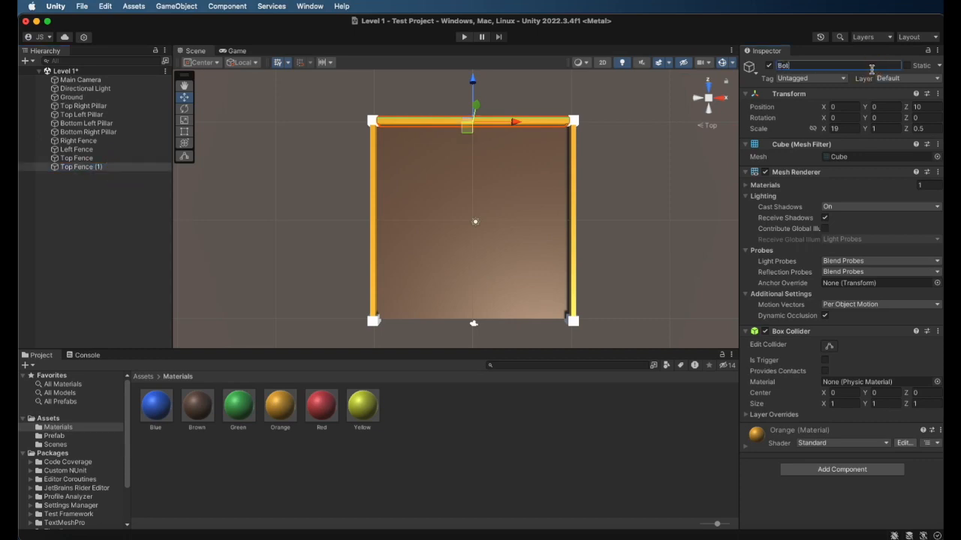
type("tom Fence")
key("Return")
Move the Bottom Fence between the two bottom pillars at Z position -10
left_click_drag(473, 84, 515, 282)
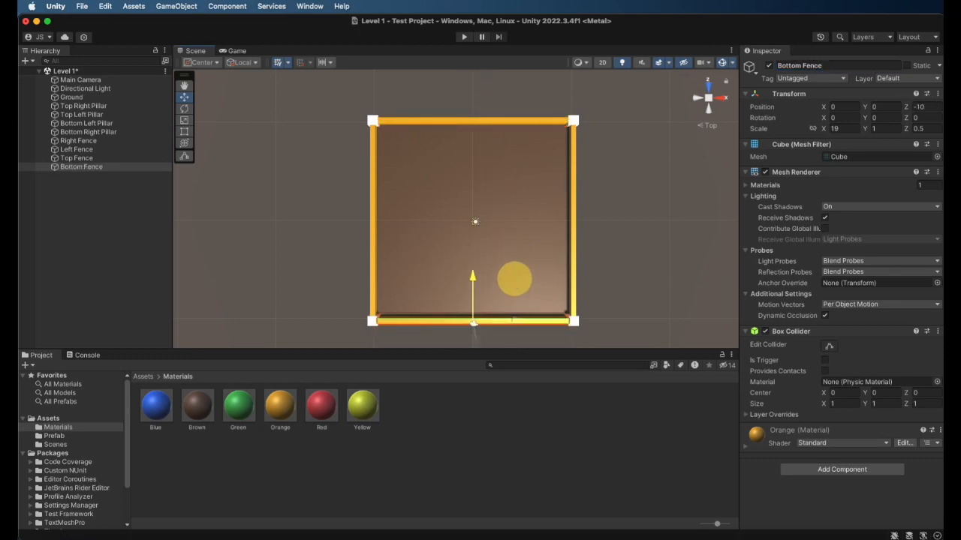
left_click(96, 201)
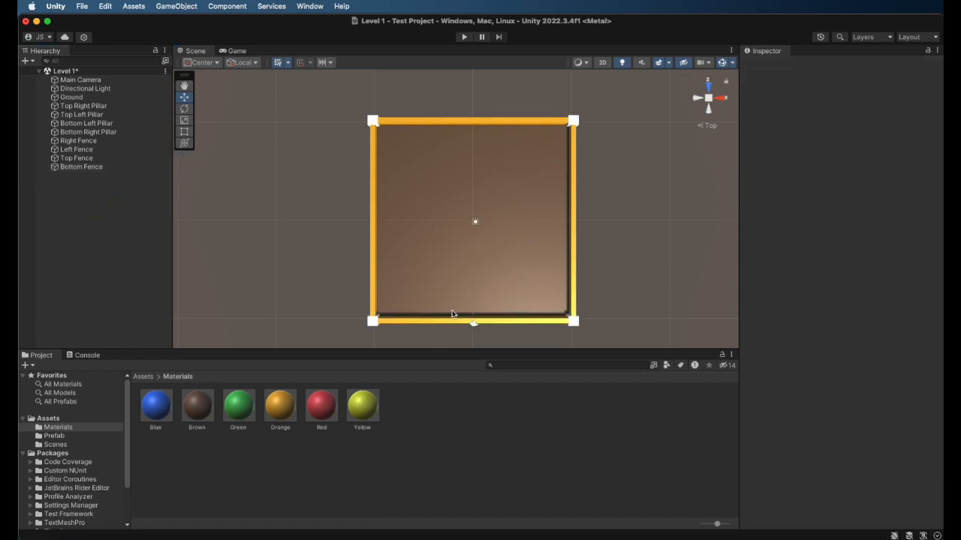
left_click_drag(505, 313, 454, 176, "alt")
left_click_drag(486, 231, 614, 230, "alt")
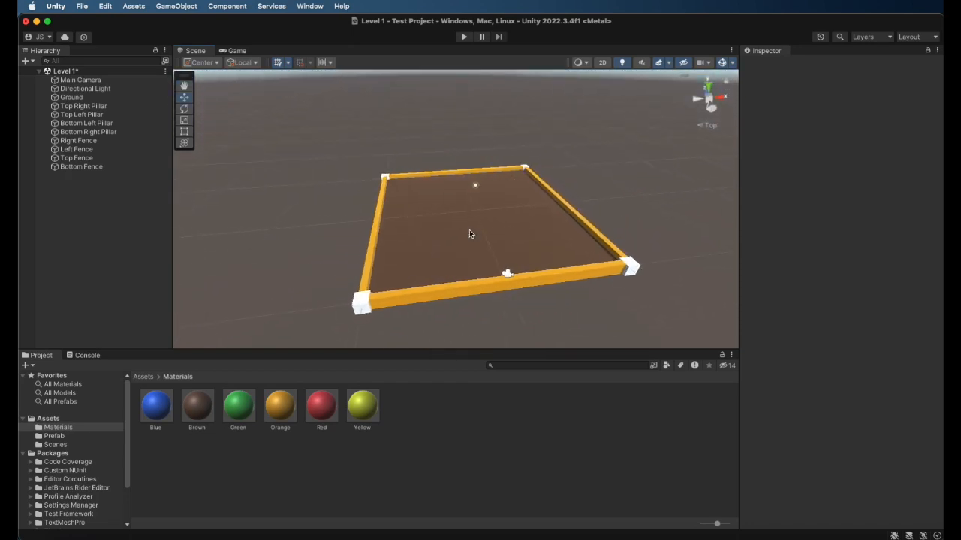
scroll(469, 234, "up", 2)
left_click_drag(476, 228, 382, 214, "alt")
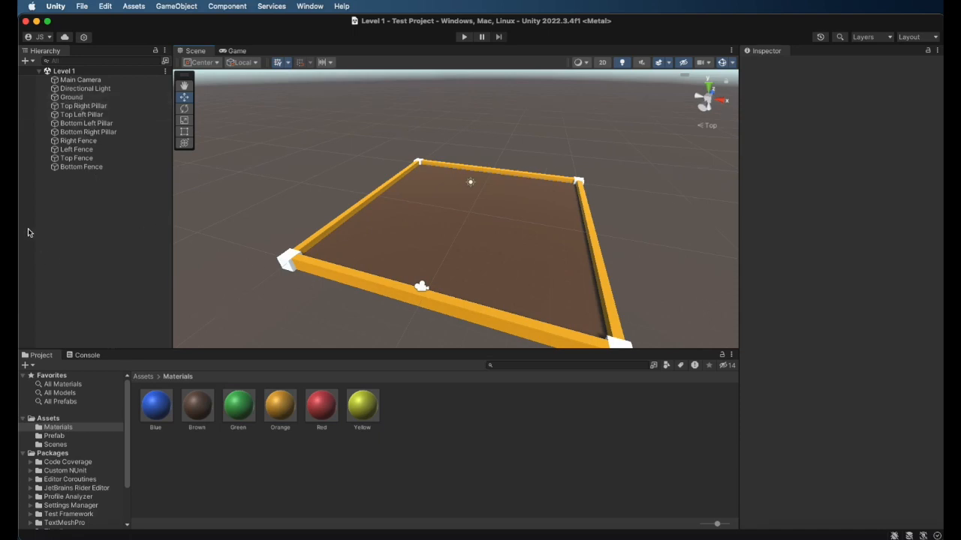
Create an empty object in the Level 1 scene and name it Environment
right_click(76, 196)
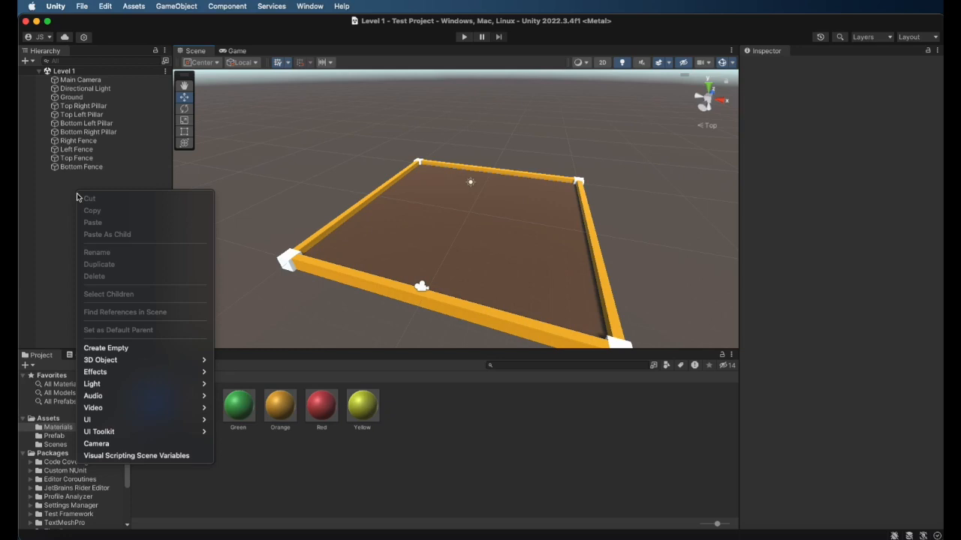
left_click(107, 349)
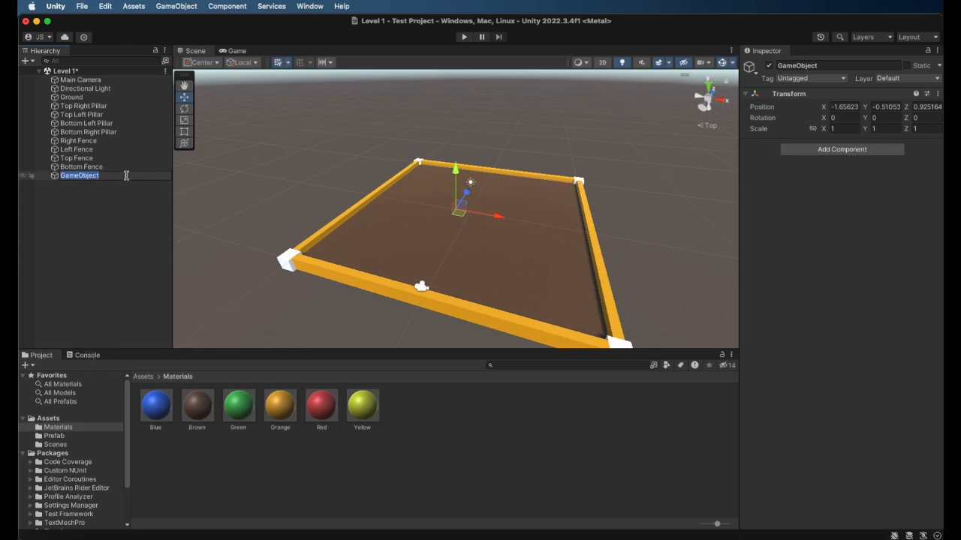
type("Environment")
key("Return")
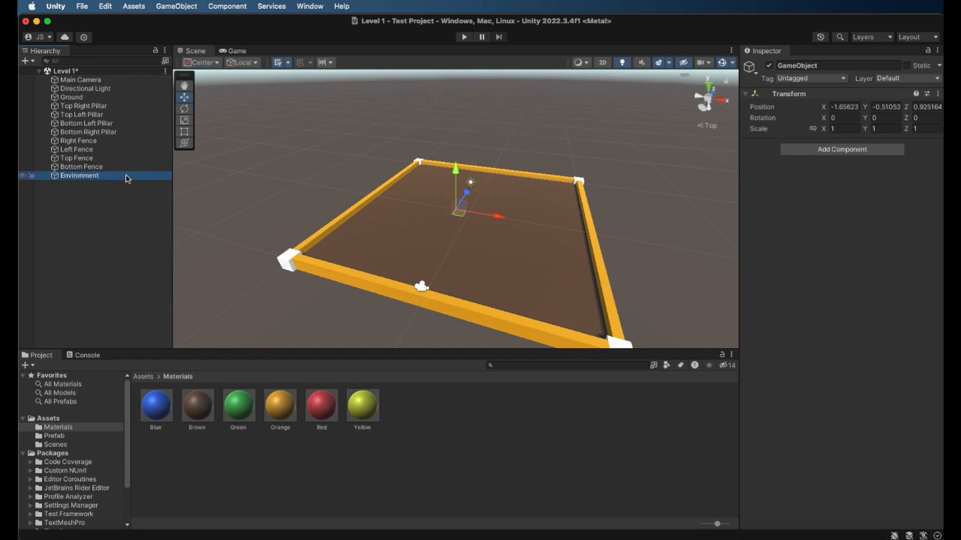
Place the Environment object at the scene origin by setting its X, Y and Z position to 0
left_click(839, 110)
type("0")
left_click(877, 110)
type("0")
left_click(922, 109)
type("0")
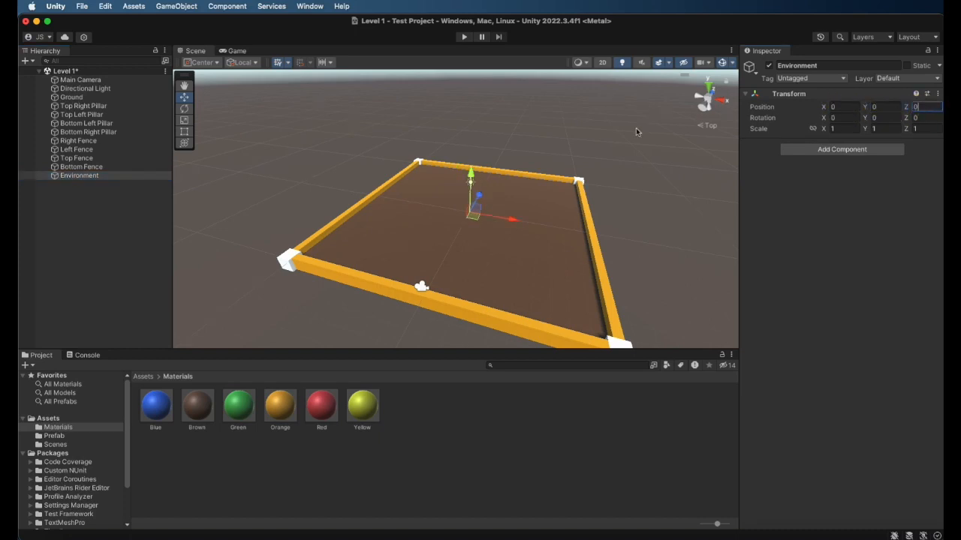
left_click(105, 213)
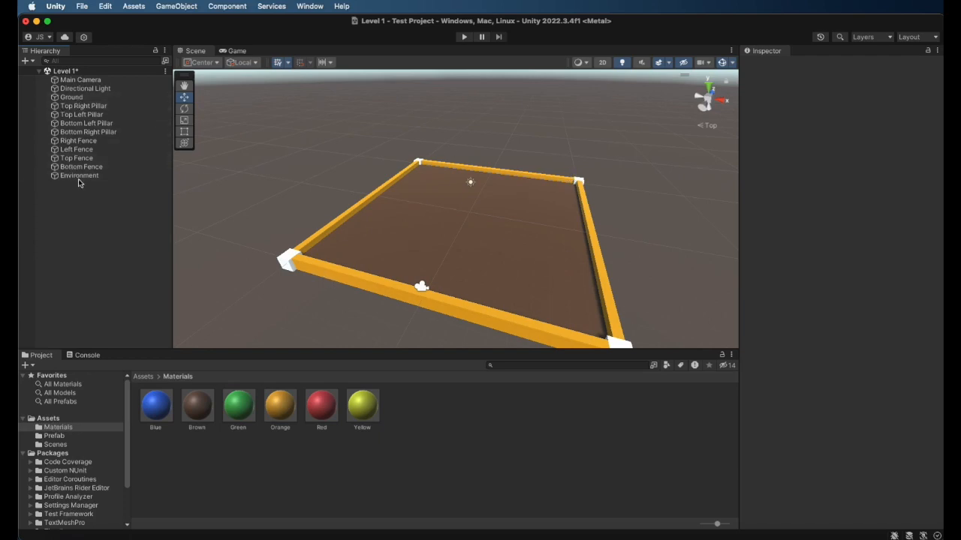
Make the Ground, the four corner pillars and the four fences children of the Environment object
left_click(70, 98)
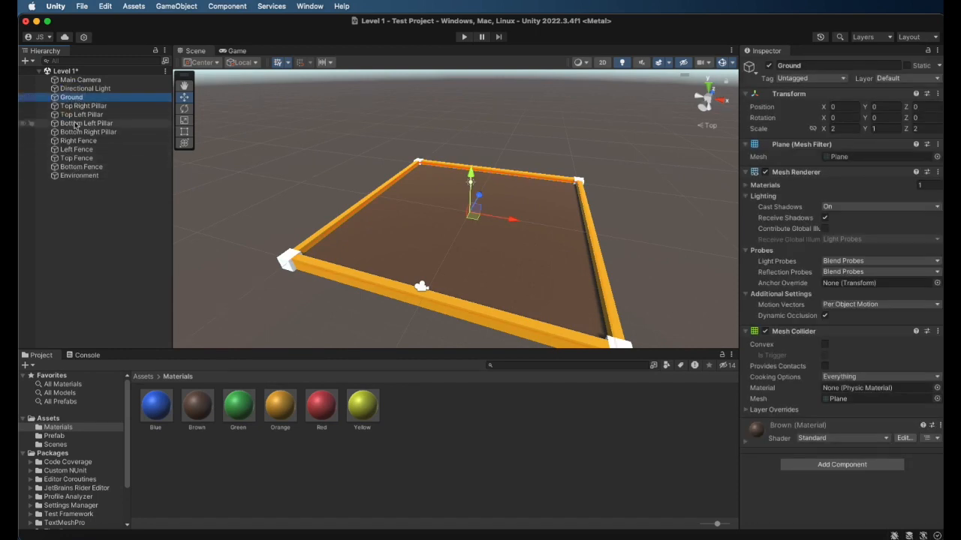
left_click_drag(72, 104, 78, 177)
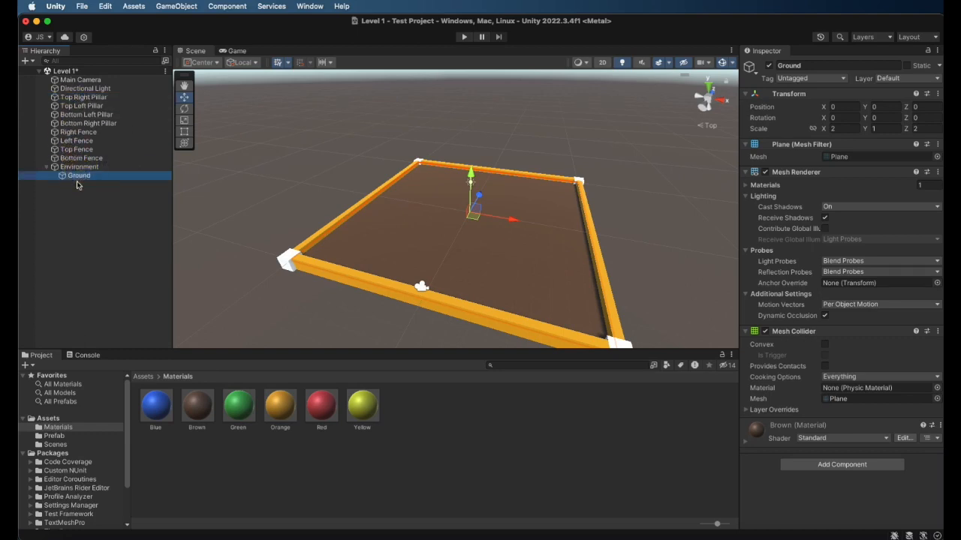
left_click(69, 97)
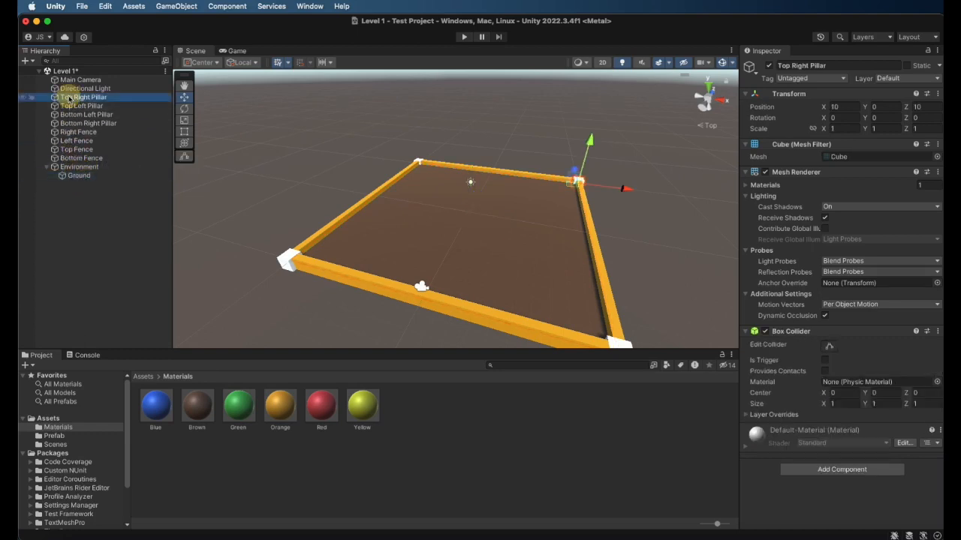
left_click(67, 159, "shift")
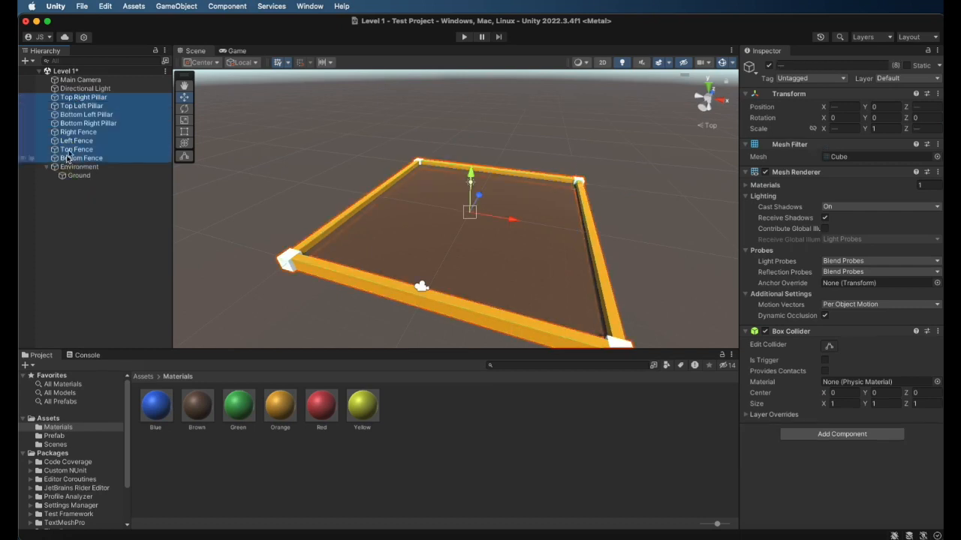
left_click_drag(66, 97, 74, 168)
Check which objects are grouped under Environment and leave the group collapsed
left_click(46, 98)
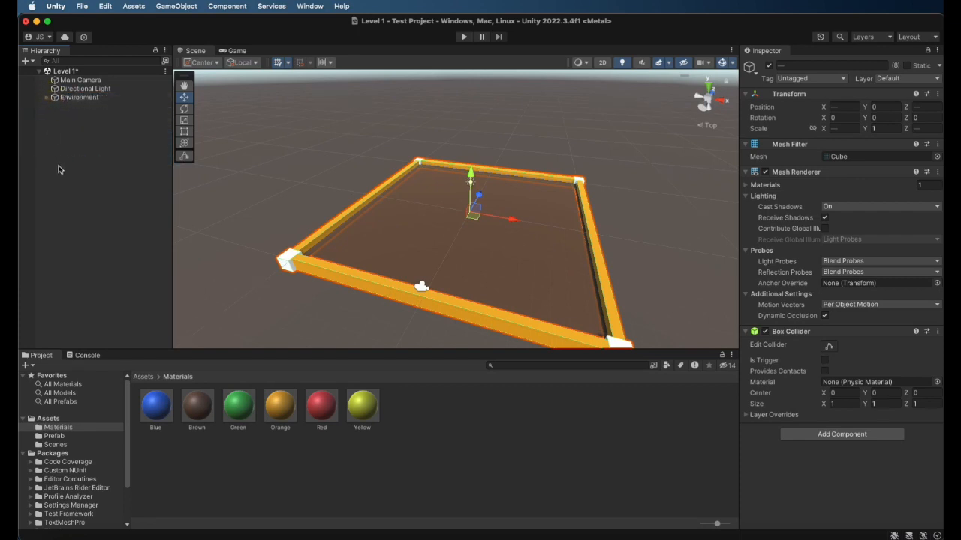
left_click(60, 167)
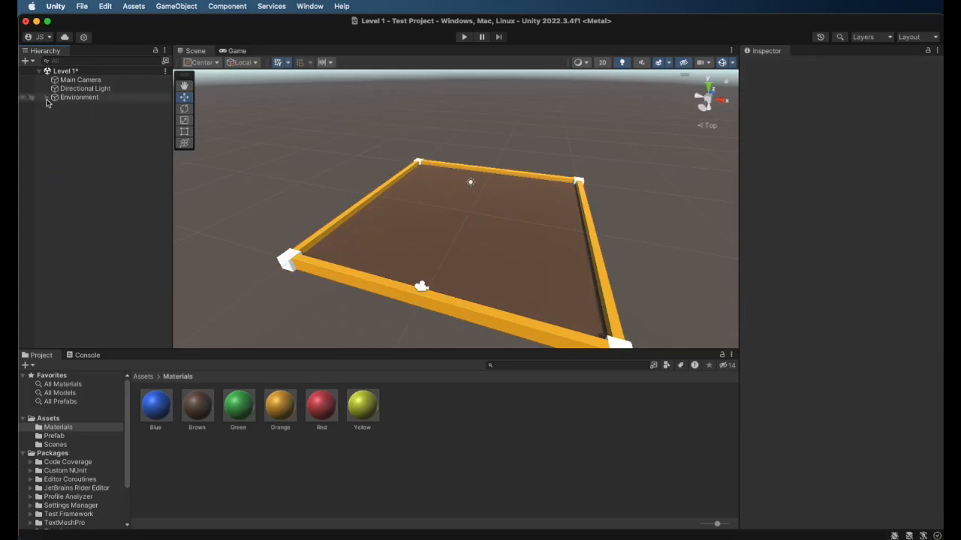
left_click(47, 100)
left_click(47, 100)
left_click(46, 100)
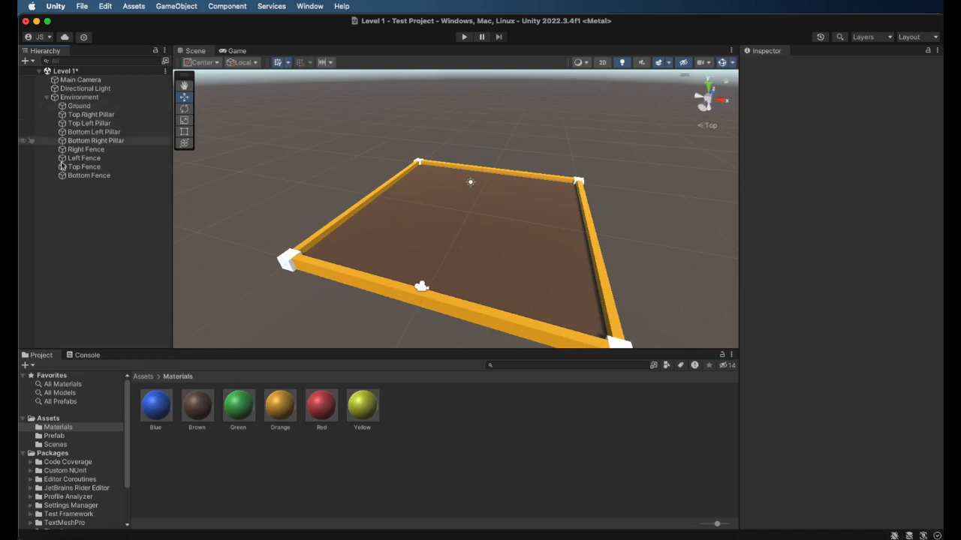
left_click(46, 98)
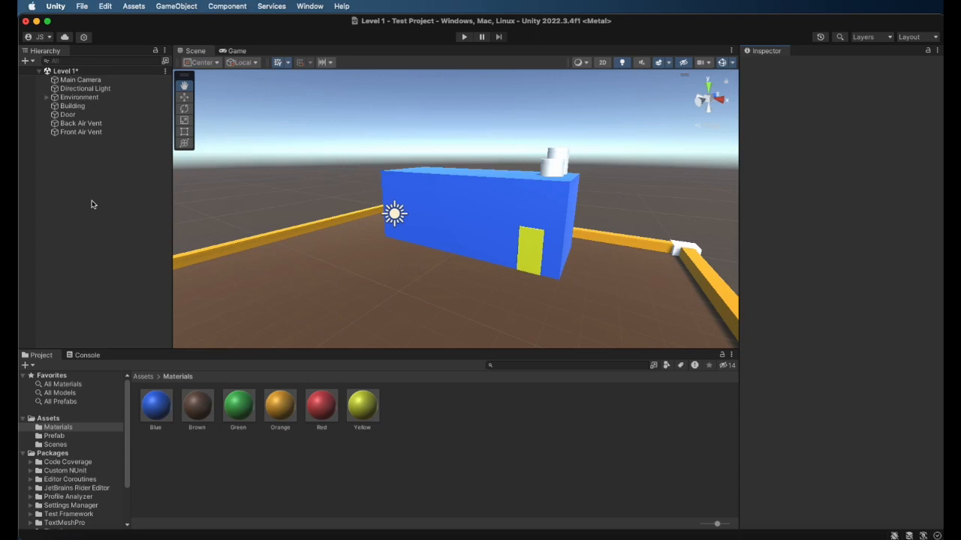
Create an empty object for the building parts and name it Factory
scroll(478, 289, "down", 3)
scroll(473, 262, "up", 3)
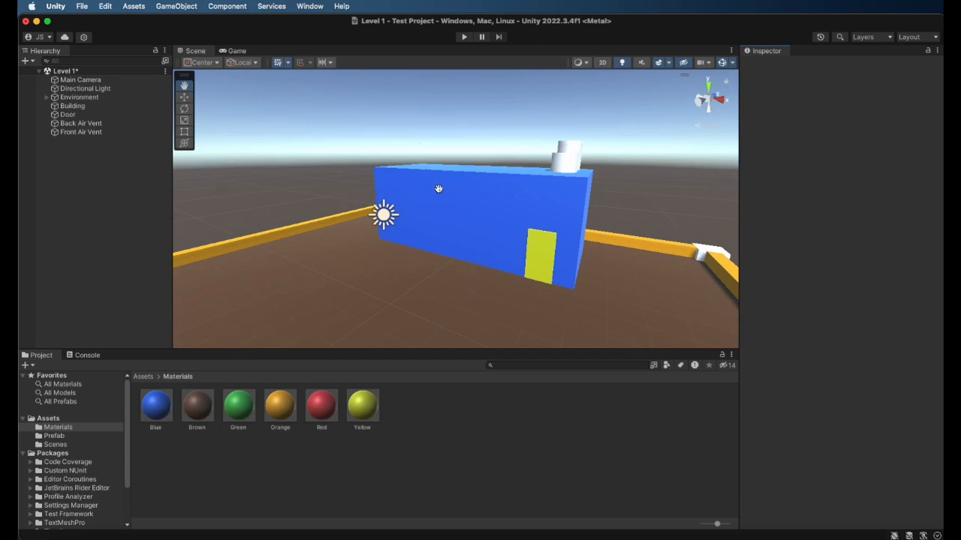
scroll(533, 229, "up", 1)
scroll(543, 229, "up", 1)
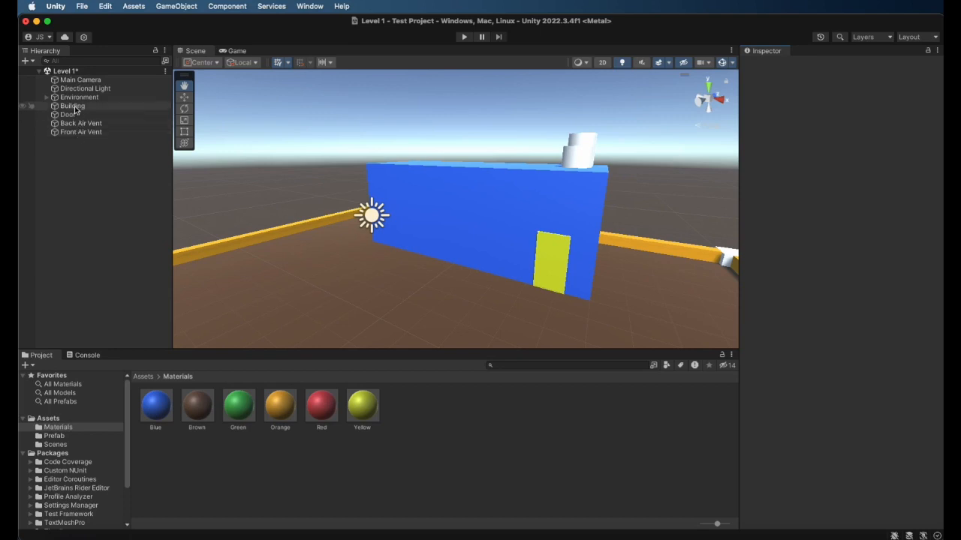
right_click(72, 155)
left_click(119, 313)
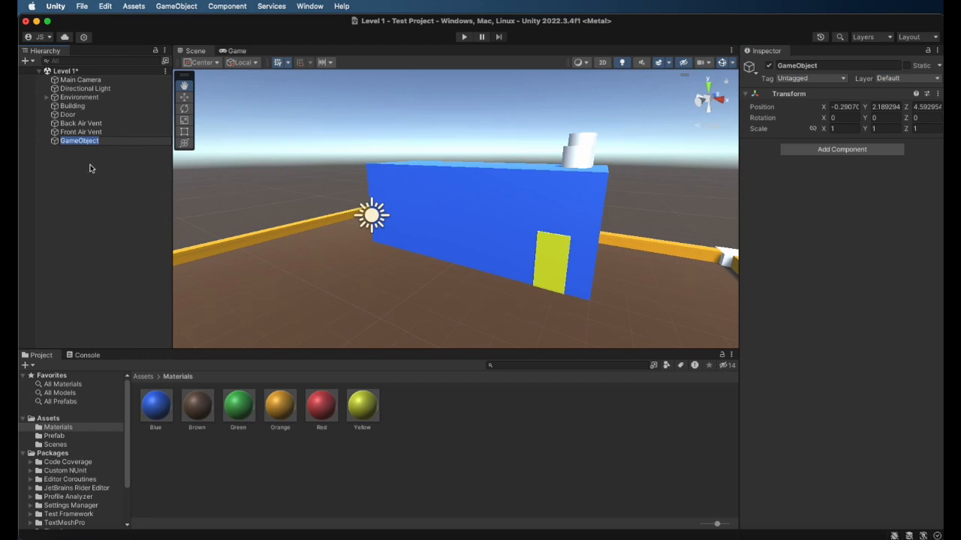
type("Factory")
key("Return")
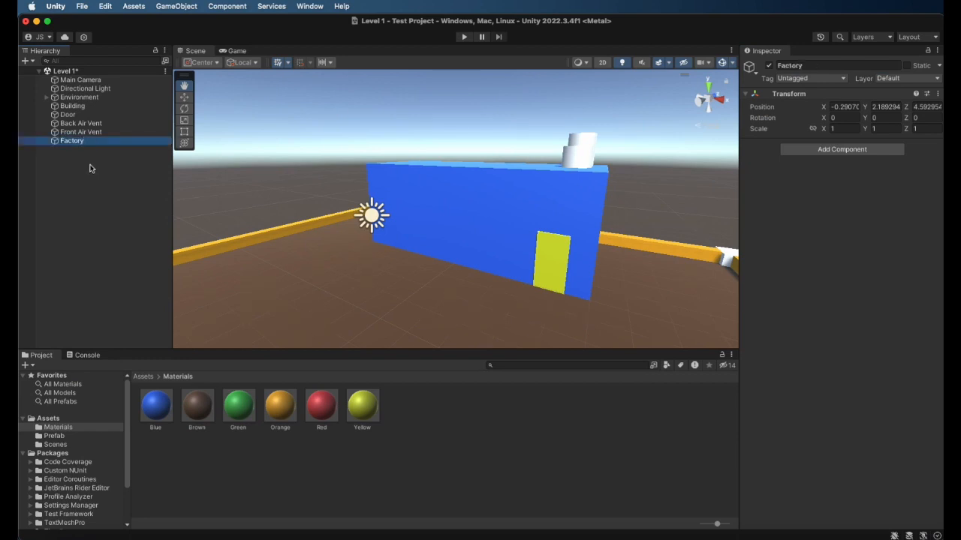
Place the Factory object at the scene origin by setting its X, Y and Z position to 0
left_click(848, 107)
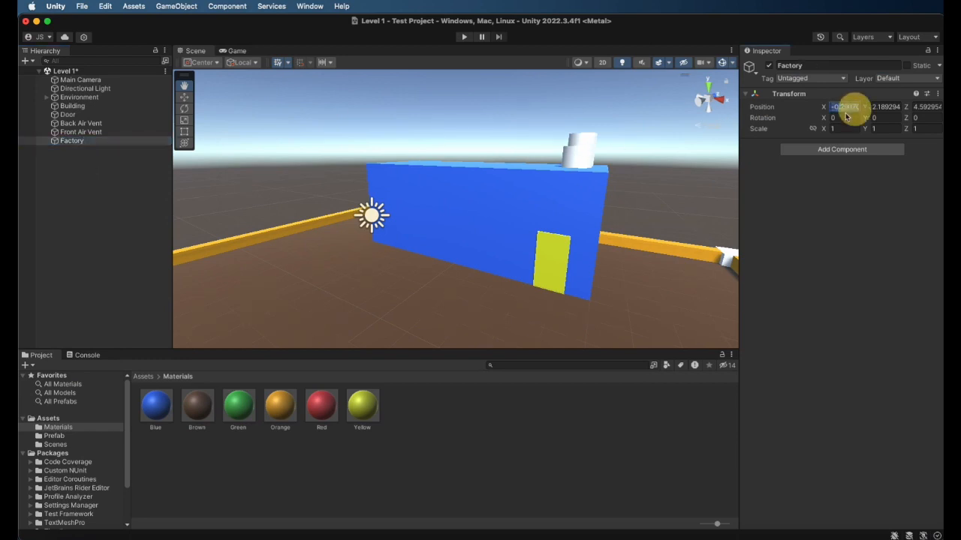
type("0")
left_click(885, 106)
type("0")
left_click(927, 107)
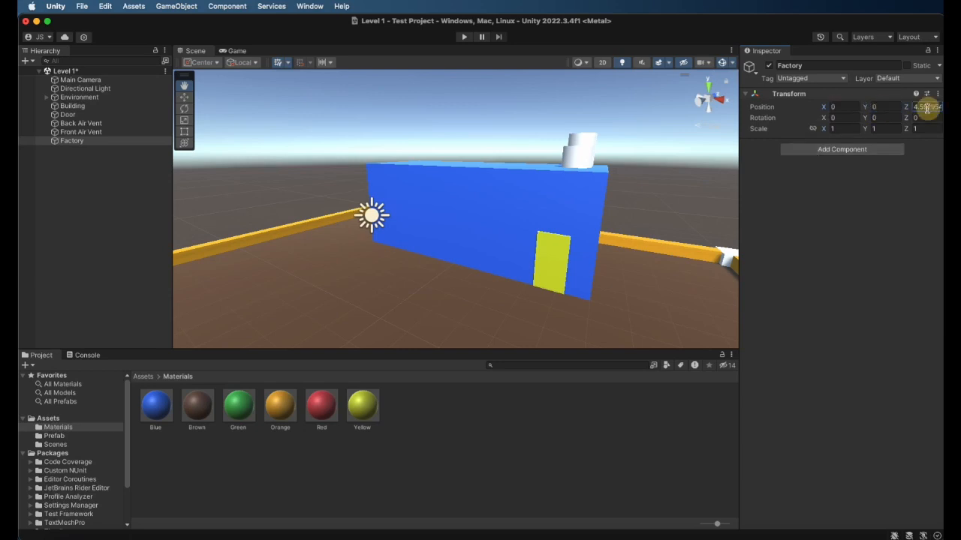
left_click(74, 232)
Show the Factory object's pivot in the scene with the Move tool
scroll(323, 199, "down", 5)
left_click(118, 141)
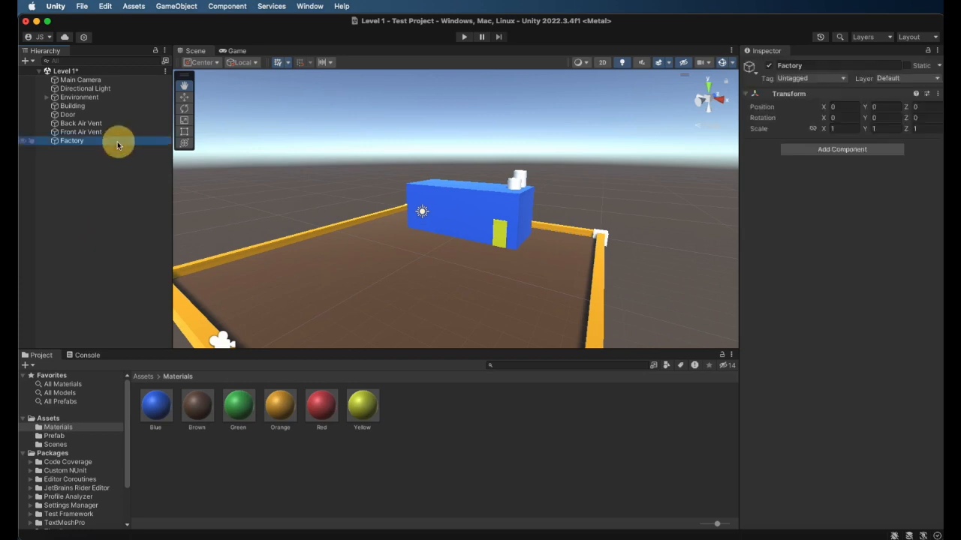
left_click(184, 96)
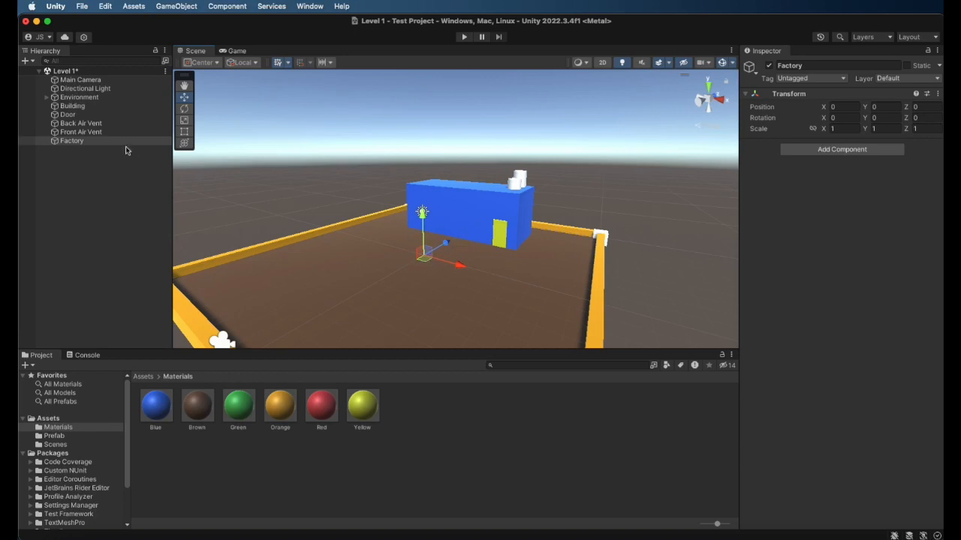
Make the Building, Door, Back Air Vent and Front Air Vent children of the Factory object
left_click(89, 105)
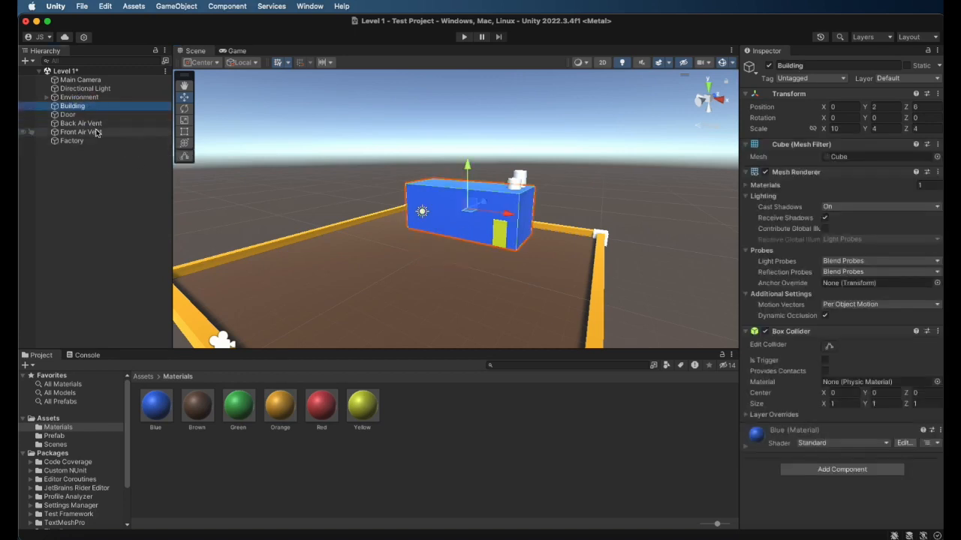
left_click(88, 132, "shift")
left_click_drag(92, 129, 89, 140)
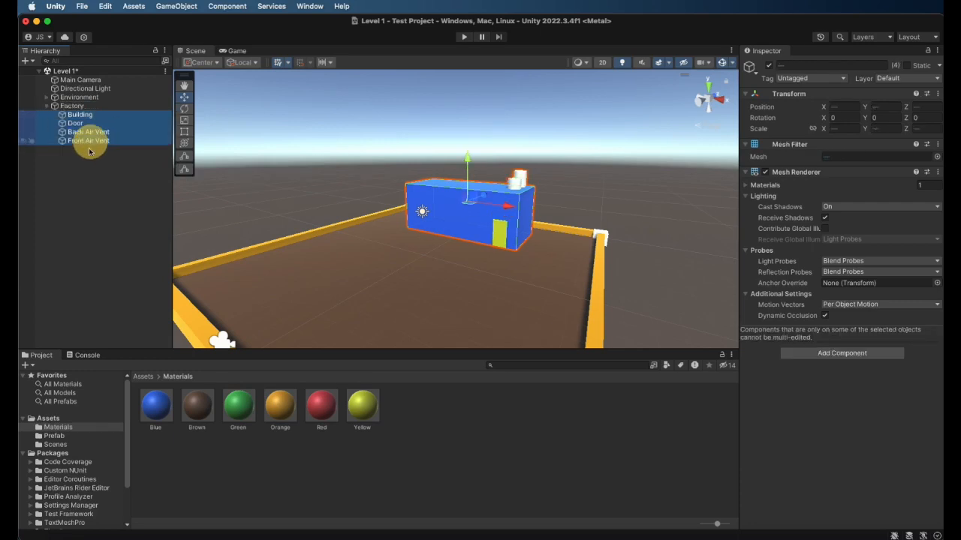
Examine how the Factory parent object's selection and Transform differ from those of its Building child
left_click(81, 107)
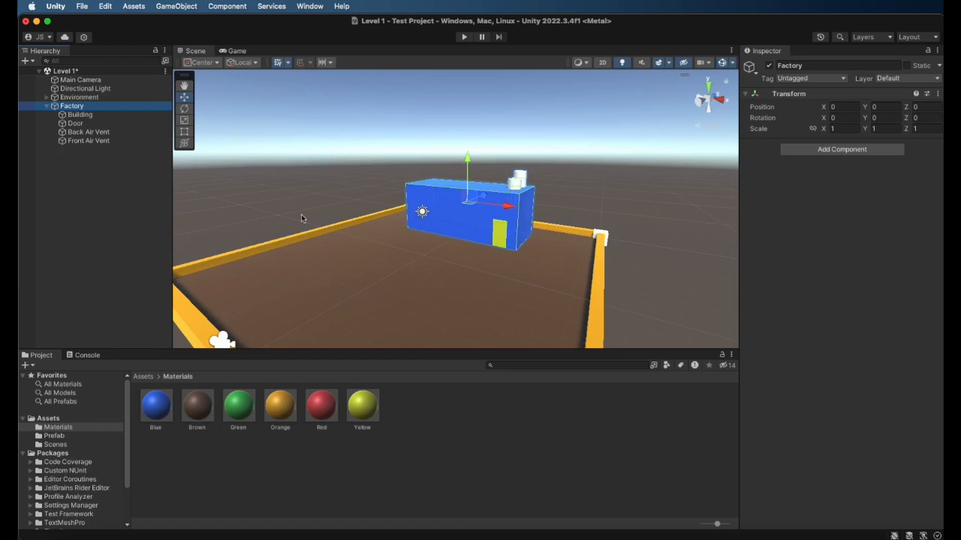
left_click(125, 279)
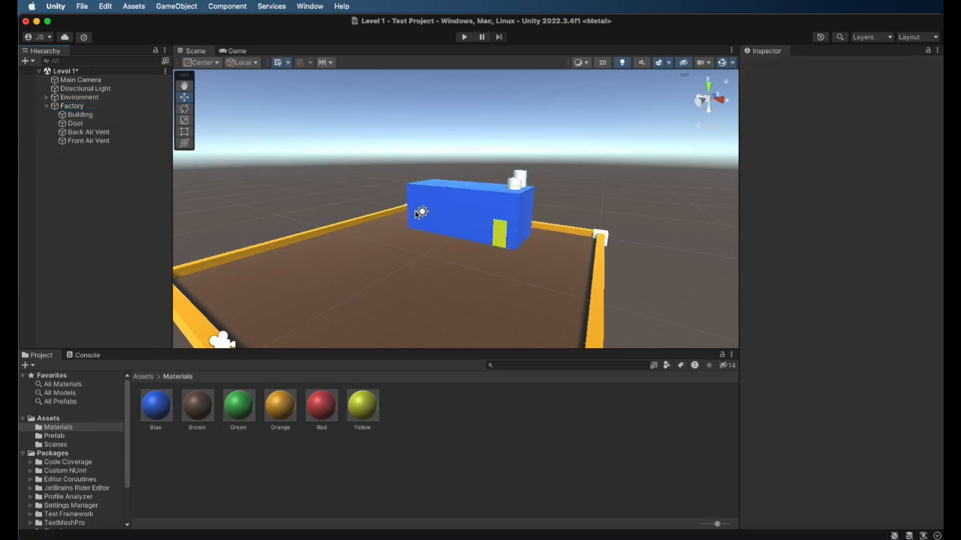
left_click(95, 106)
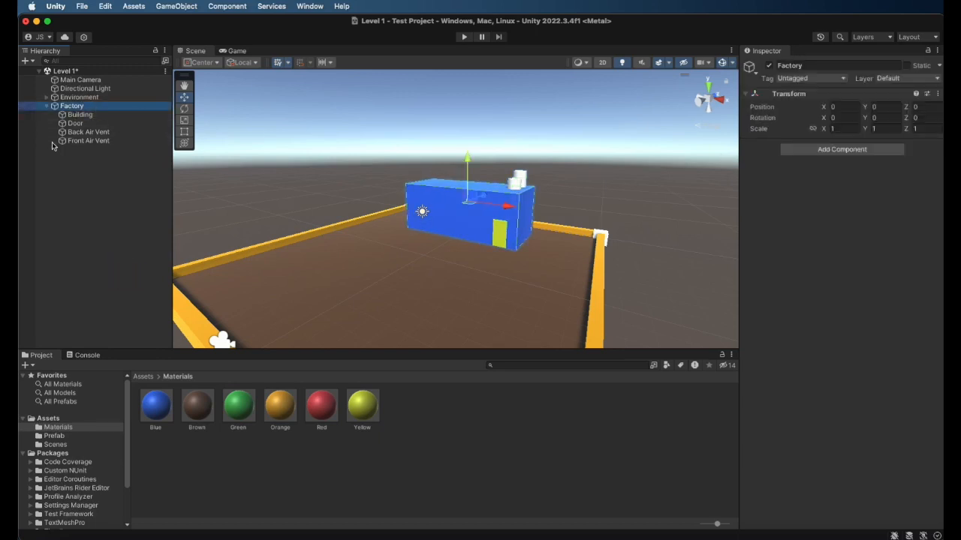
left_click(80, 114)
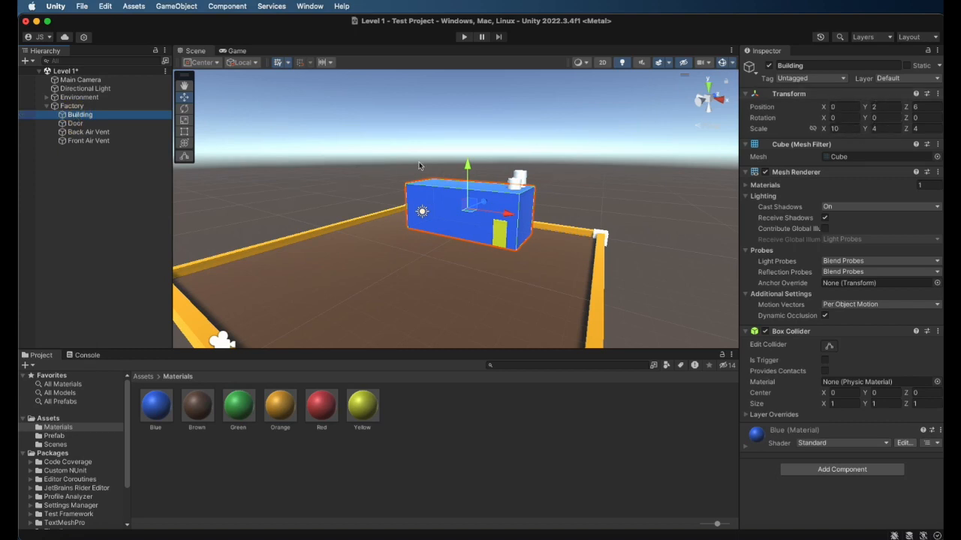
left_click(75, 106)
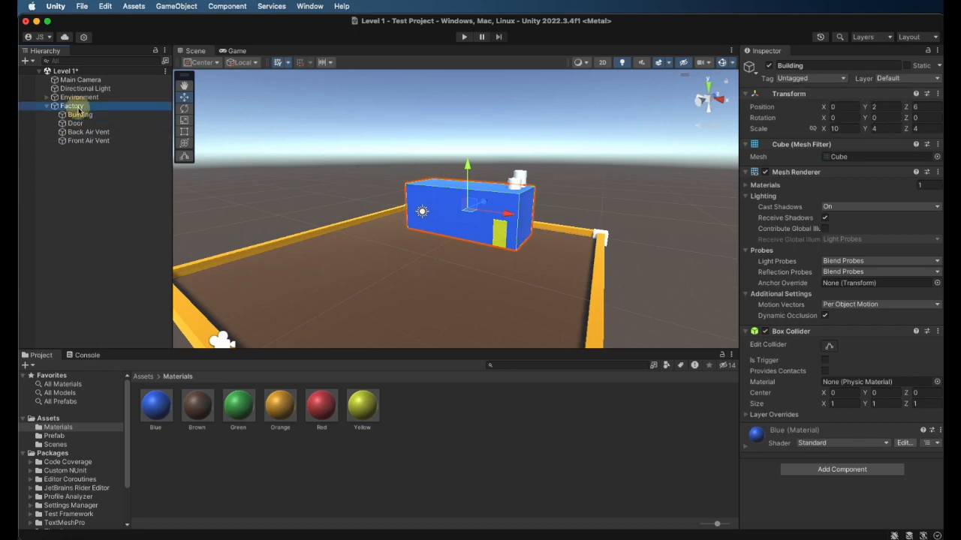
left_click_drag(484, 199, 504, 254)
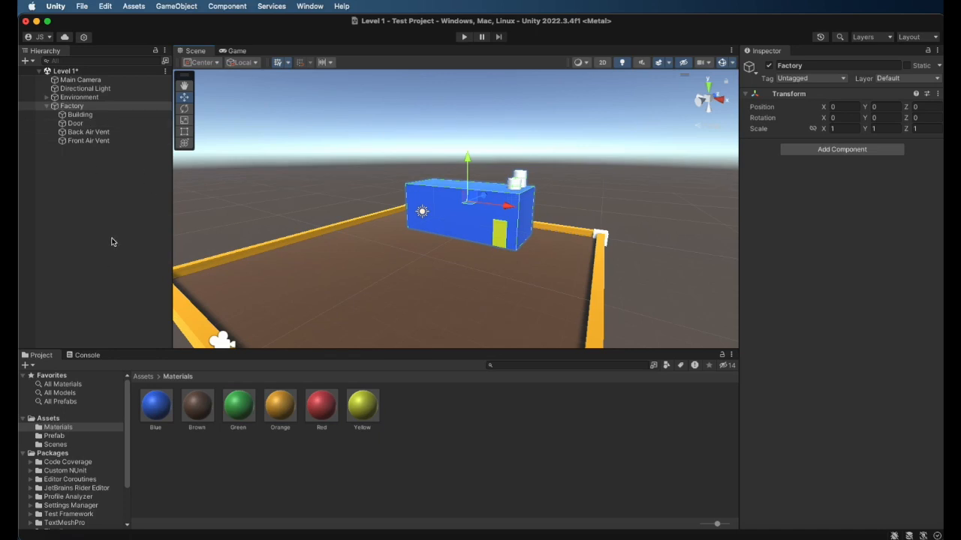
left_click(82, 177)
left_click(68, 108)
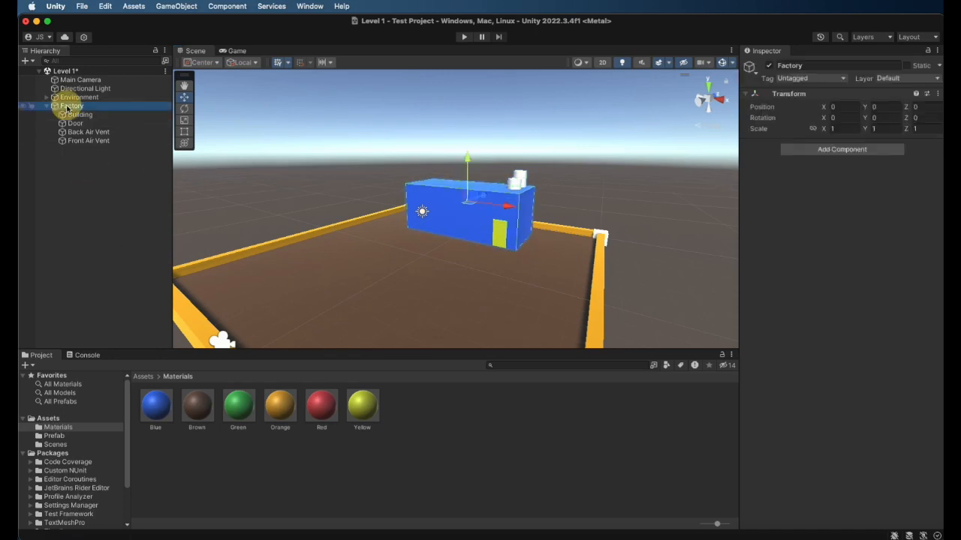
Collapse the Factory object, make a prefab of it in the Prefab folder, and save the Level 1 scene
left_click(46, 107)
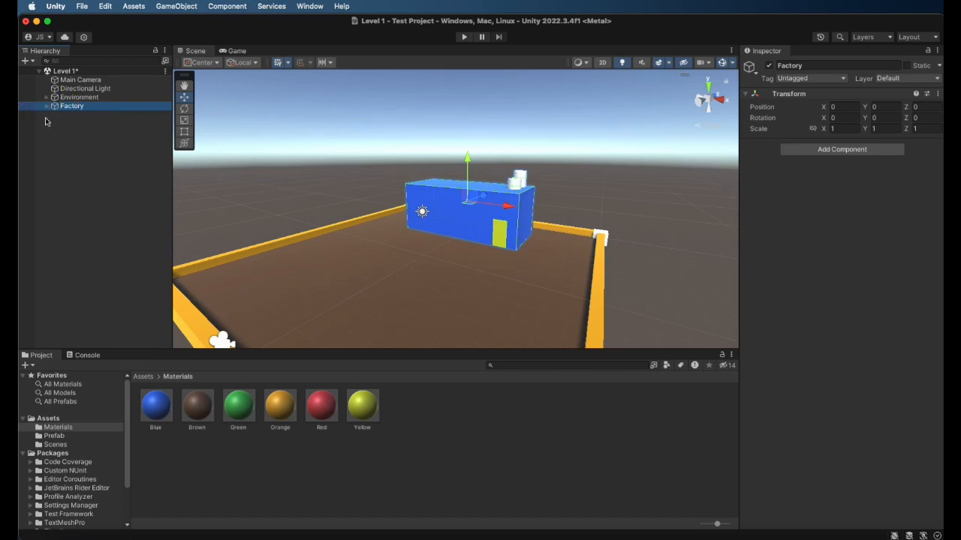
left_click(69, 99)
left_click(66, 109)
left_click(60, 439)
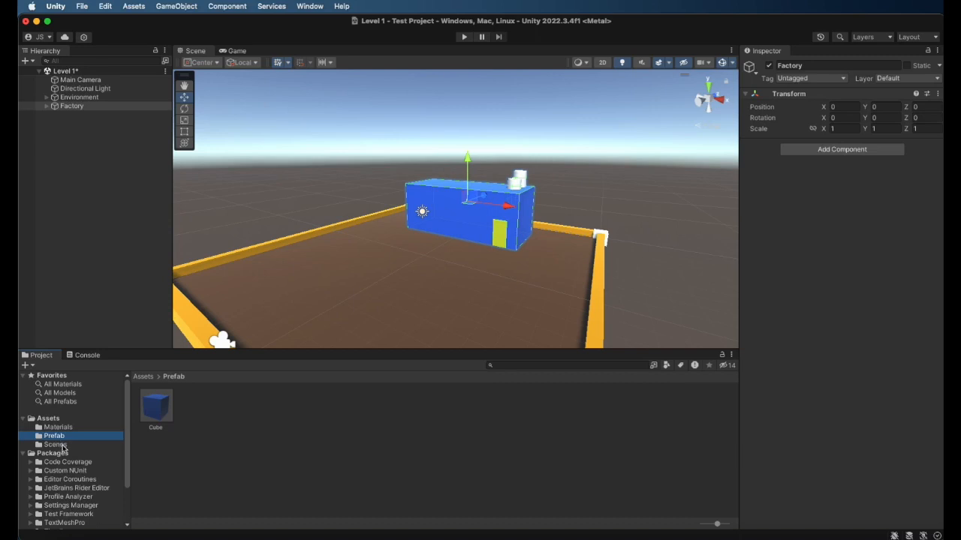
left_click(70, 107)
left_click_drag(70, 108, 229, 437)
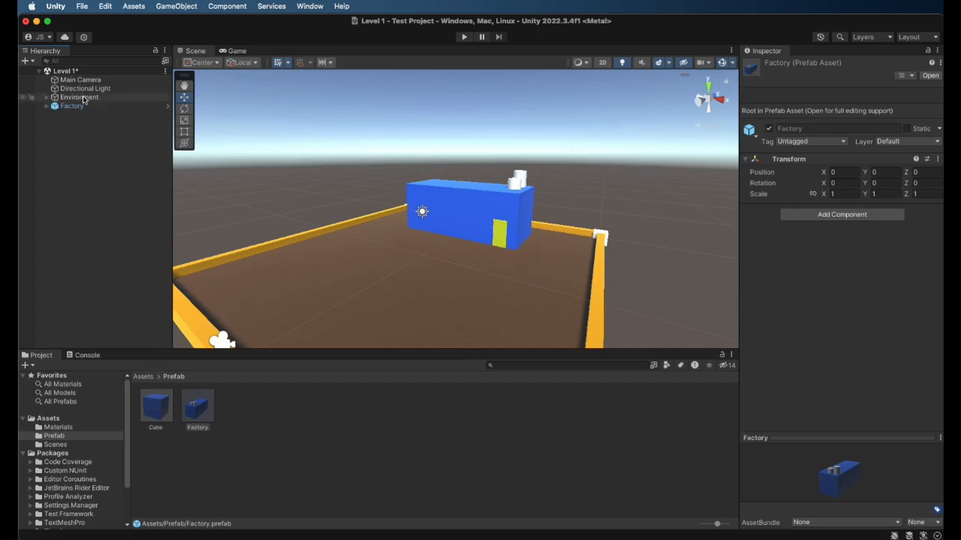
left_click(81, 146)
key("super+s")
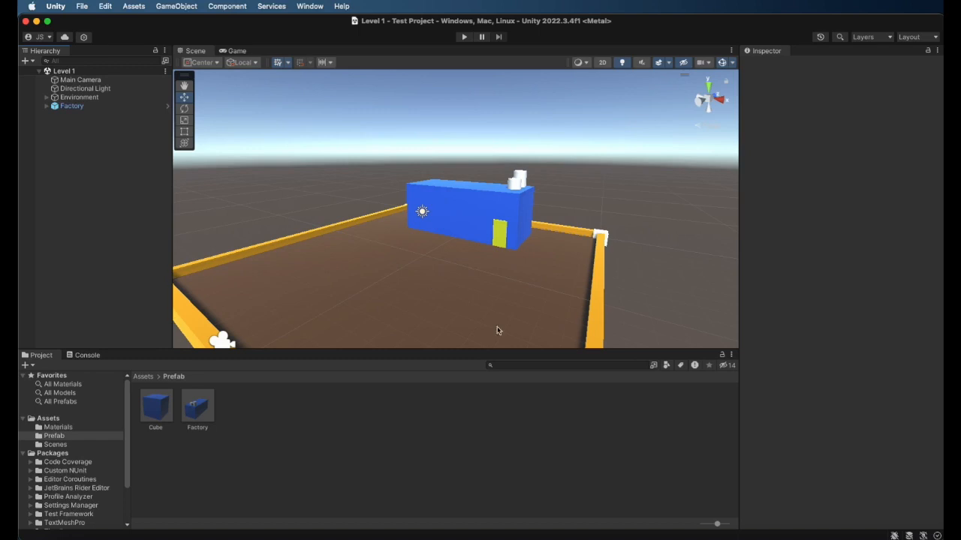
Create a 3D Capsule object at the root of the scene and name it Player
scroll(497, 331, "up", 2)
scroll(502, 323, "up", 5)
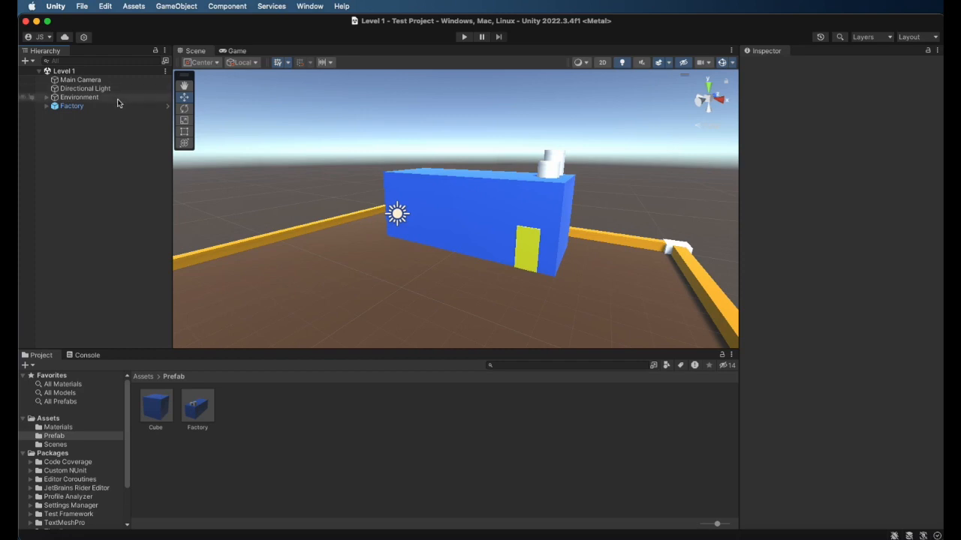
right_click(72, 131)
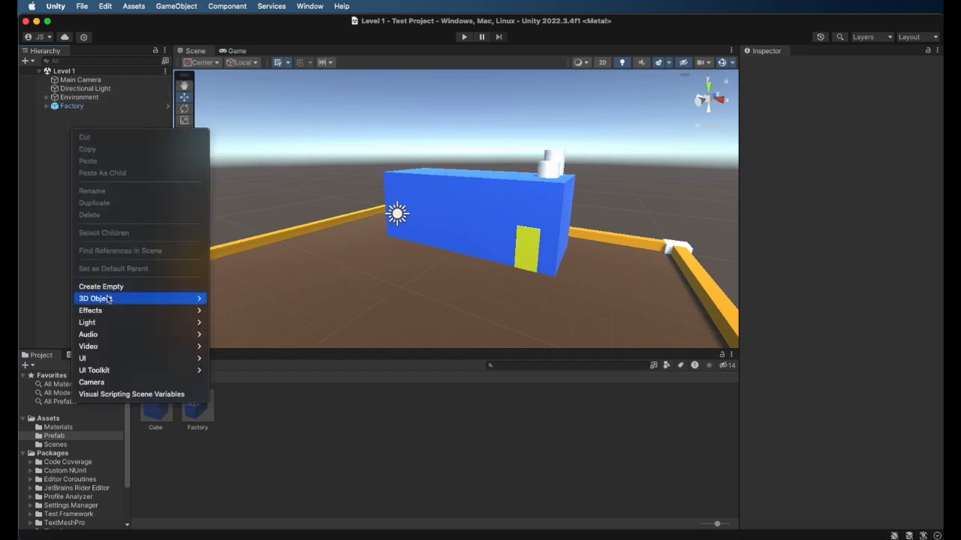
mouse_move(114, 301)
left_click(240, 325)
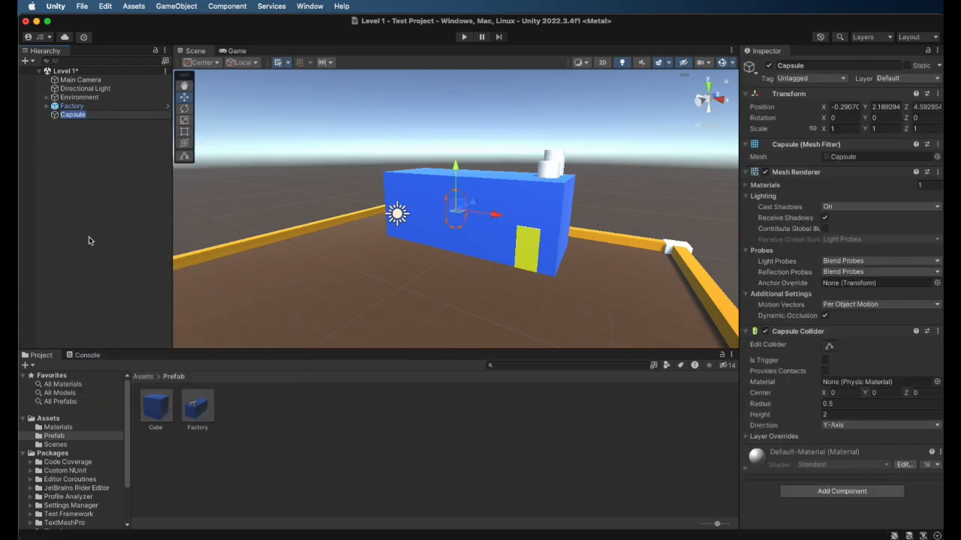
type("Player")
key("Return")
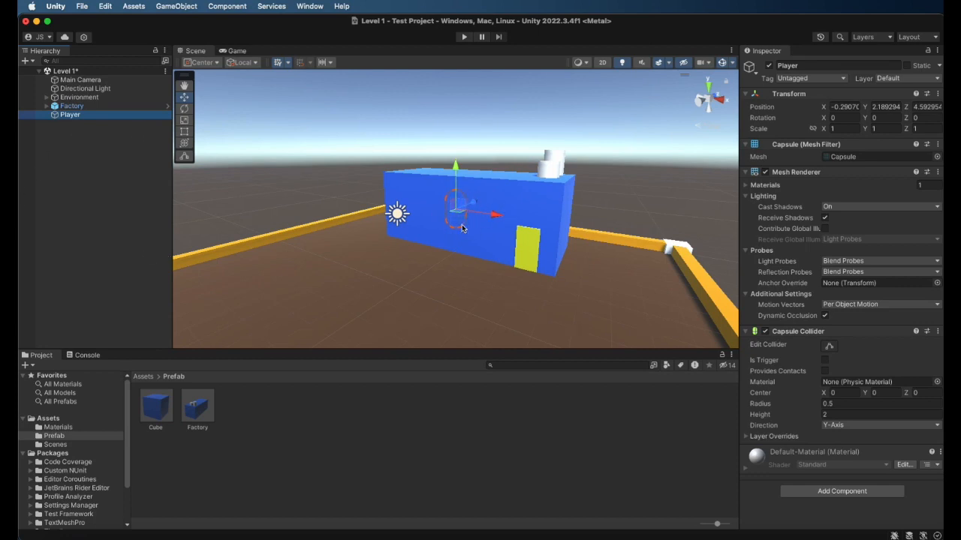
Place the Player capsule at the scene origin by setting its X, Y and Z position to 0
left_click(847, 106)
type("0")
left_click(885, 107)
type("0")
left_click(923, 108)
type("0")
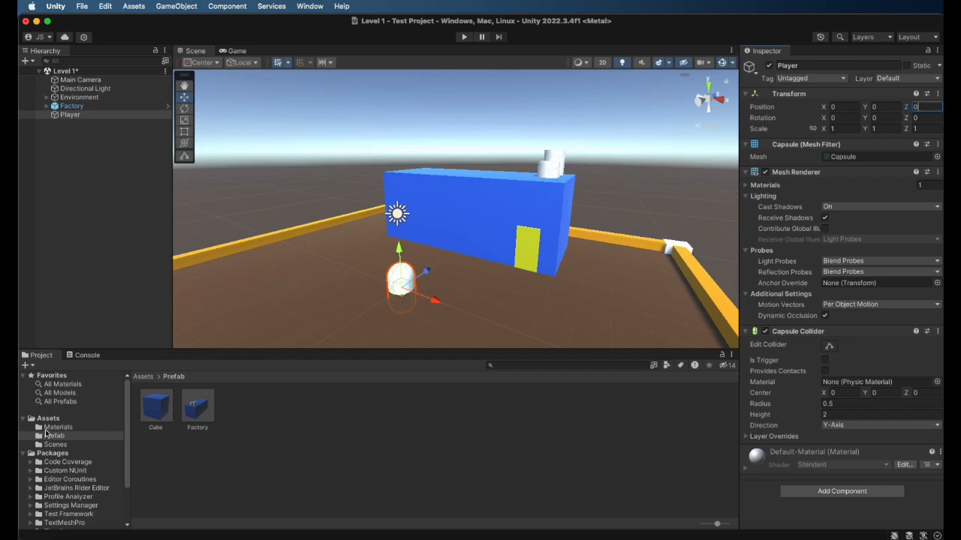
Apply the Green material to the Player capsule and raise it above the ground to a Y position of 2.25
left_click(47, 428)
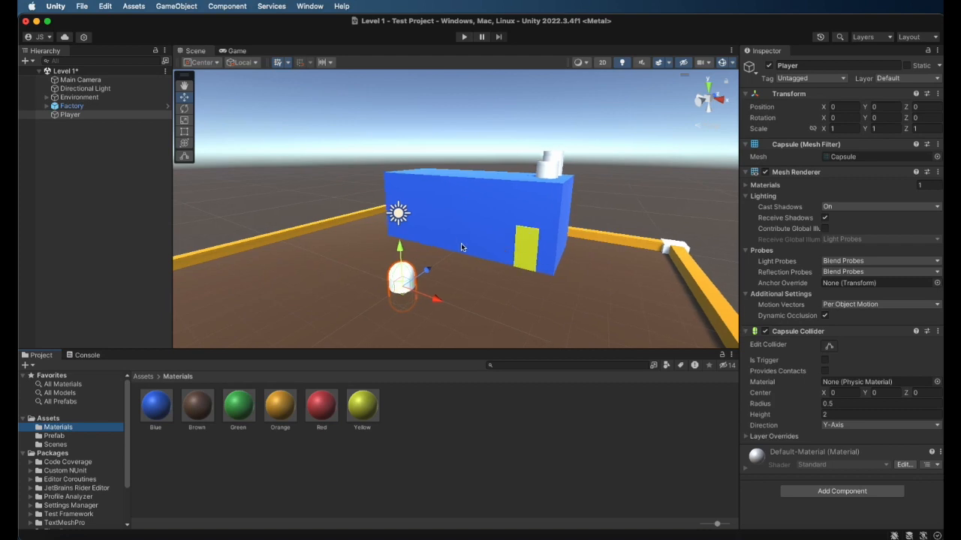
scroll(459, 248, "down", 5)
scroll(457, 257, "up", 4)
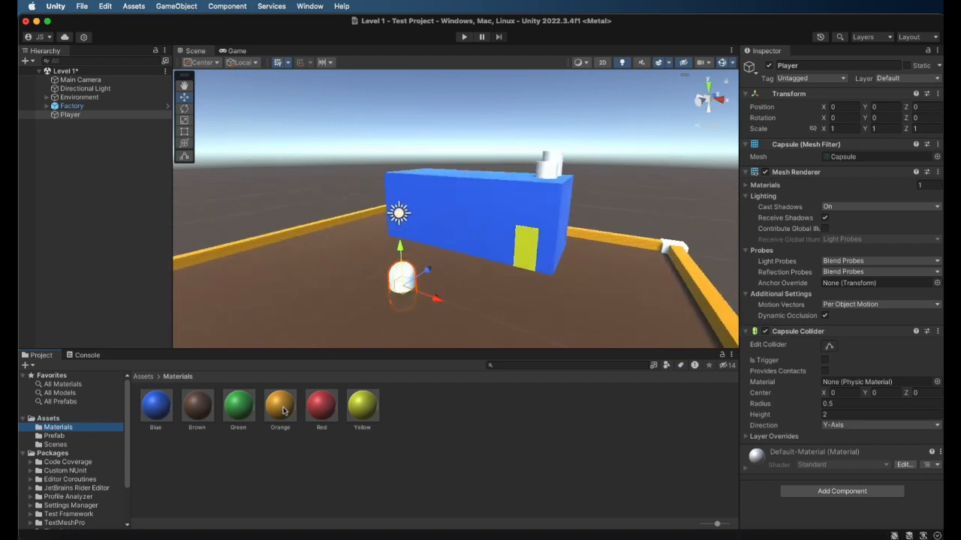
left_click_drag(238, 409, 400, 278)
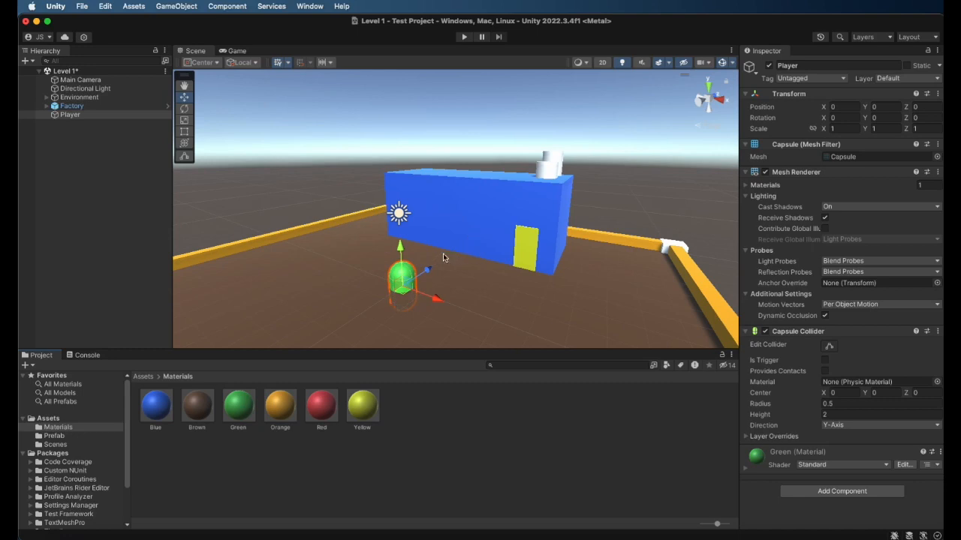
left_click_drag(400, 251, 400, 199)
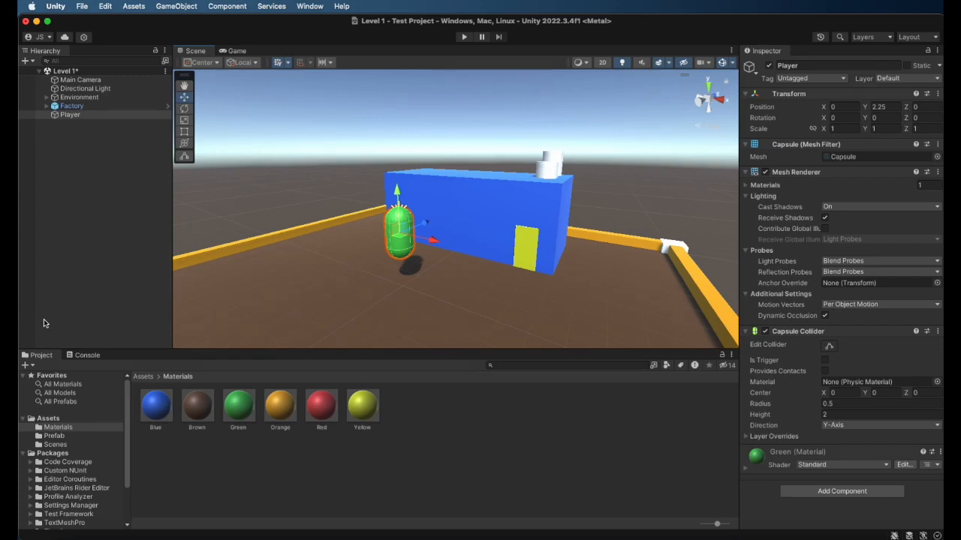
Create a folder named Scripts in the Assets folder and open it
left_click(46, 419)
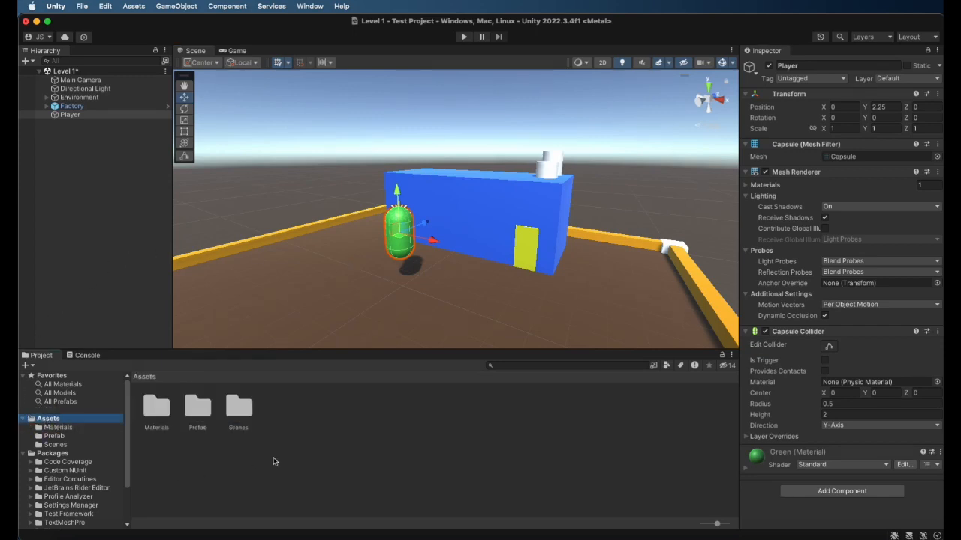
right_click(282, 411)
mouse_move(347, 225)
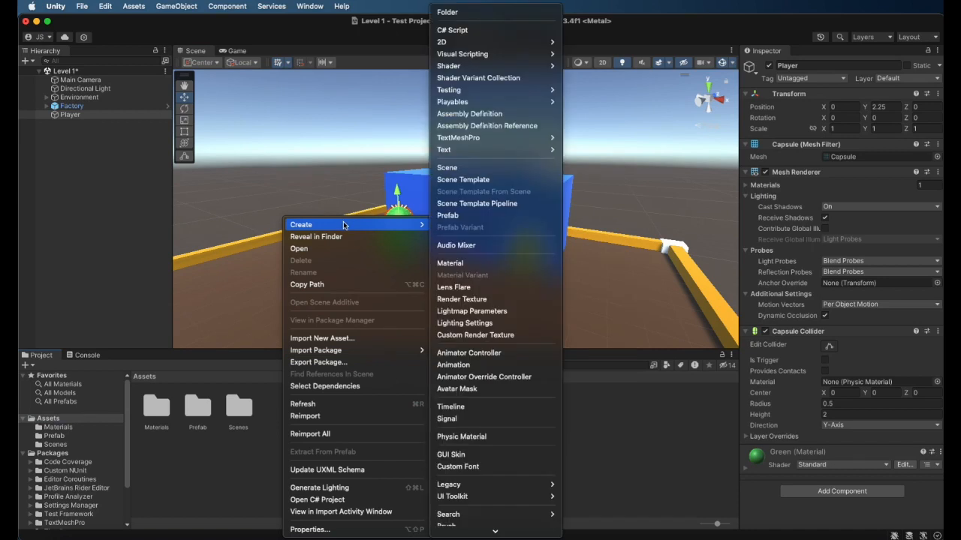
left_click(465, 12)
type("Scripts")
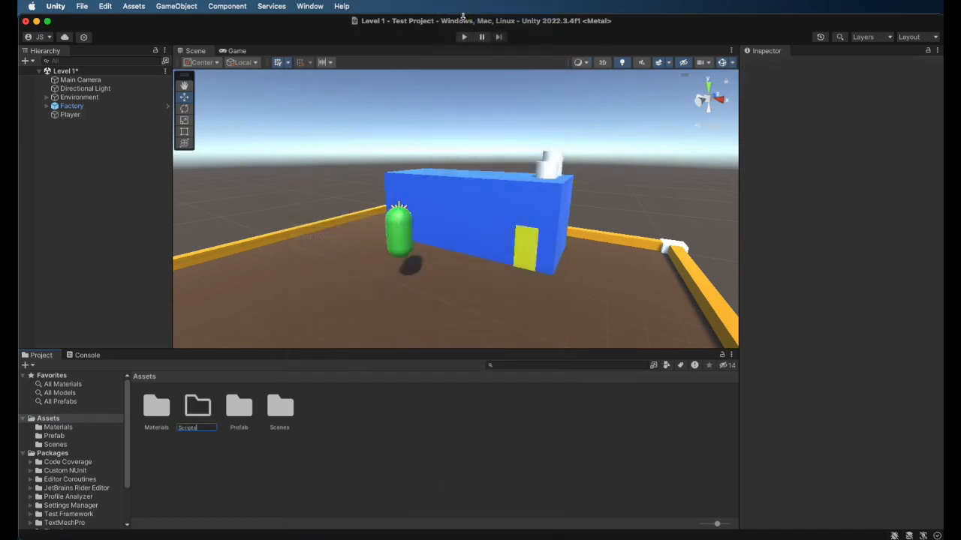
key("Return")
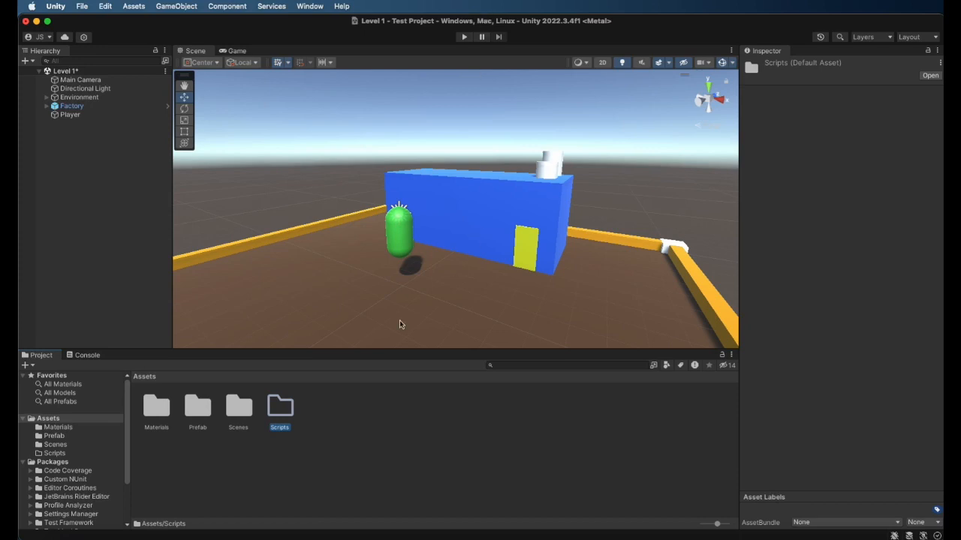
double_click(281, 406)
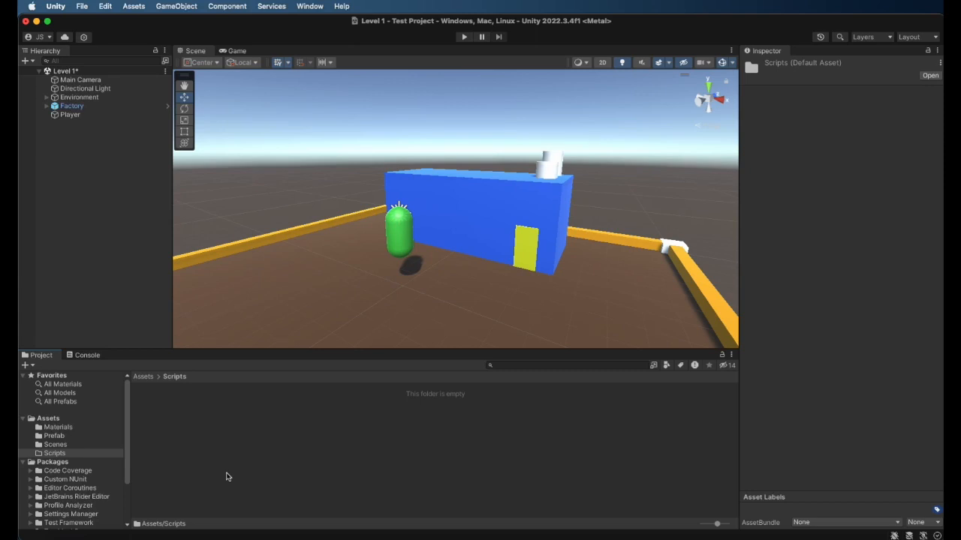
Create a C# script in the Scripts folder, keeping its default name
right_click(192, 420)
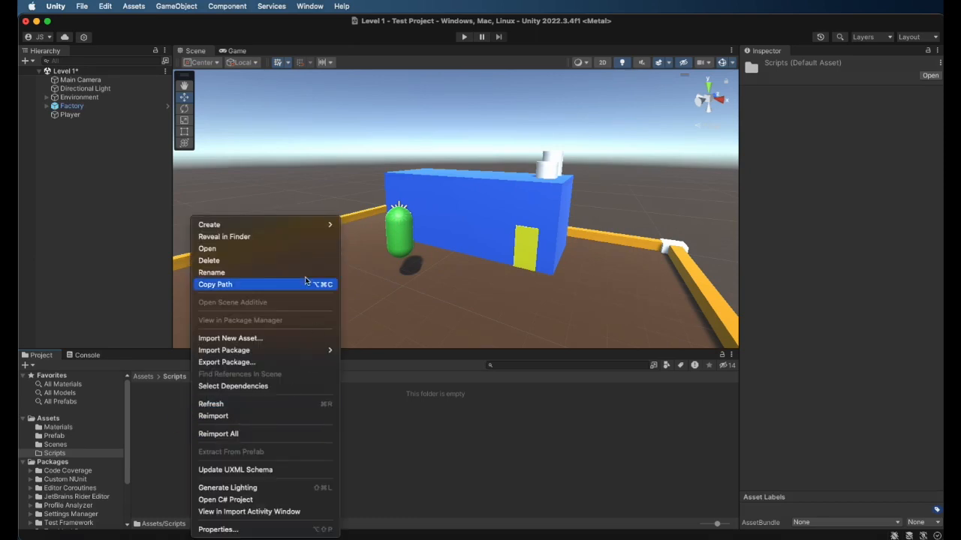
mouse_move(264, 225)
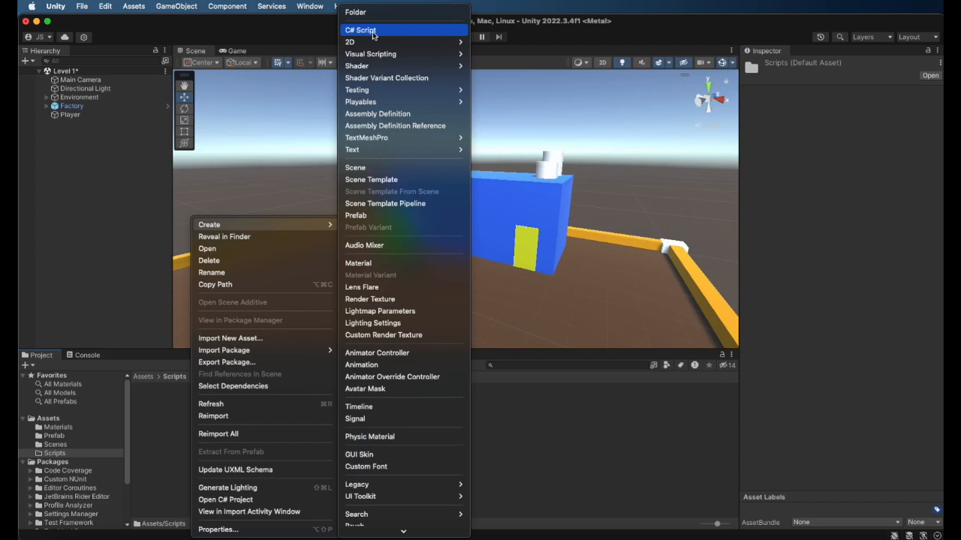
left_click(362, 30)
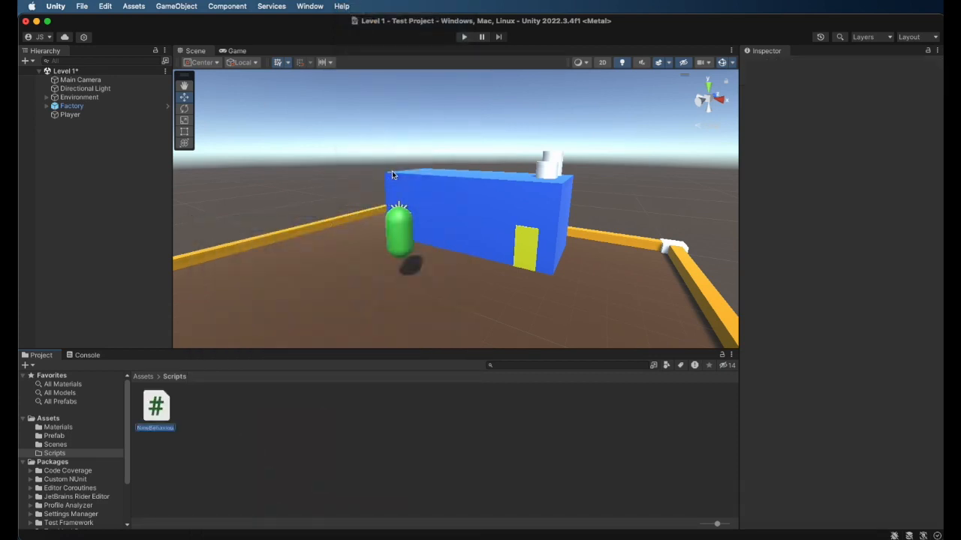
key("Return")
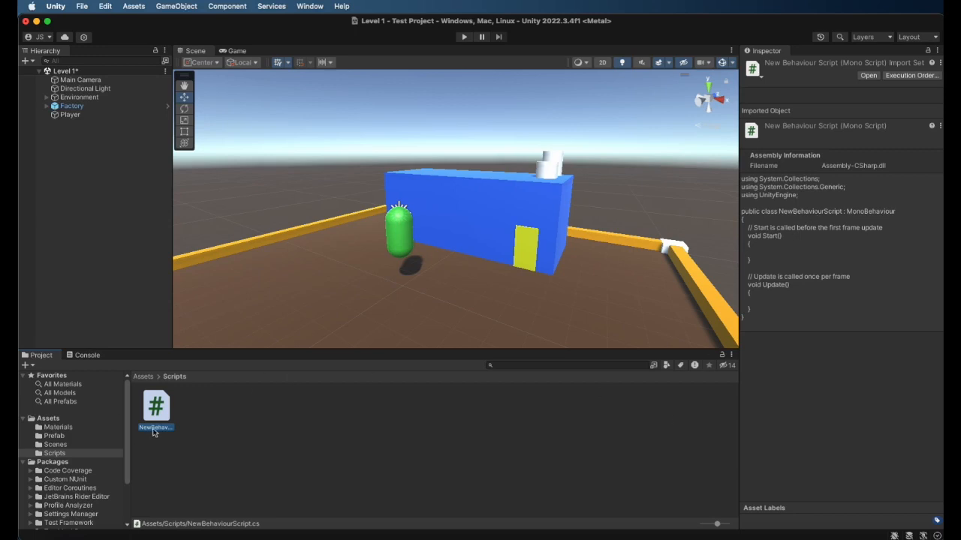
Rename the new C# script as Player
right_click(156, 418)
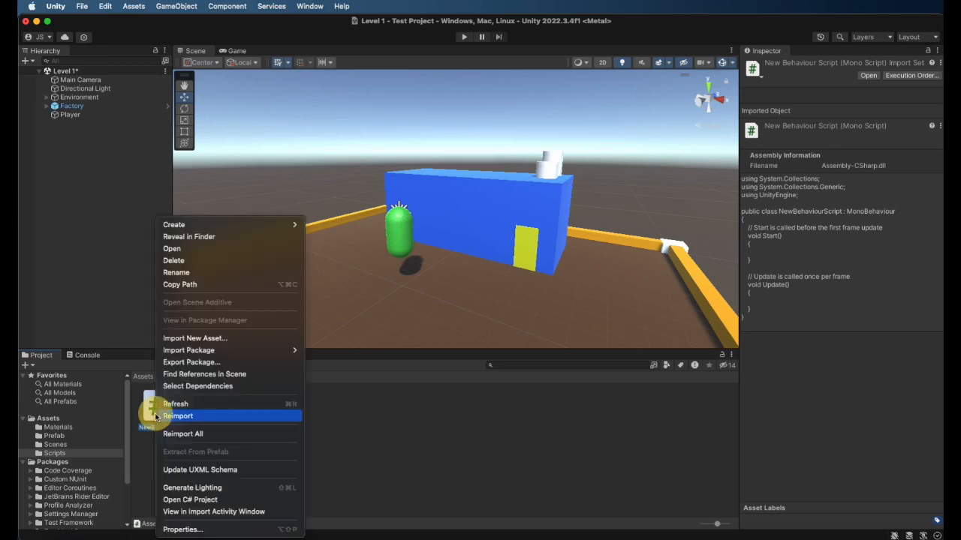
left_click(198, 272)
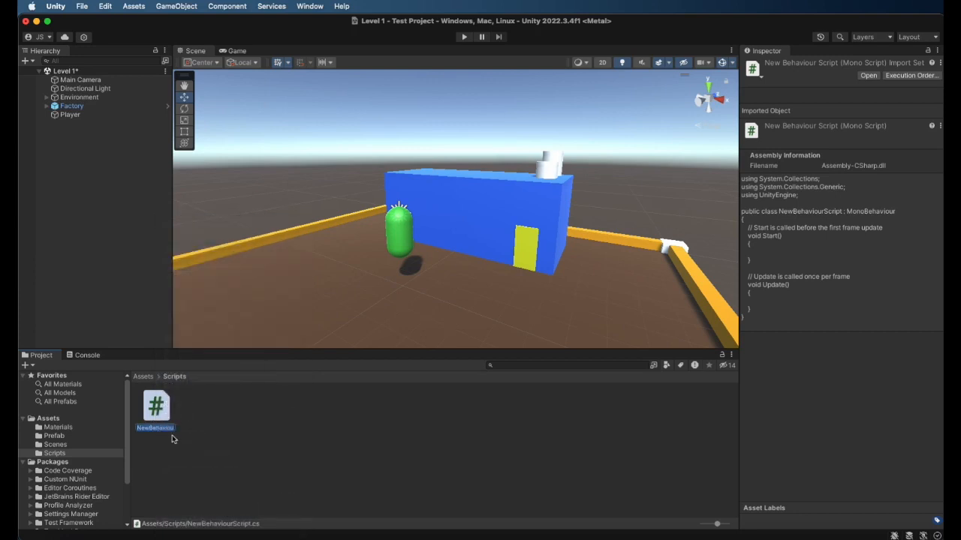
type("Player")
key("Return")
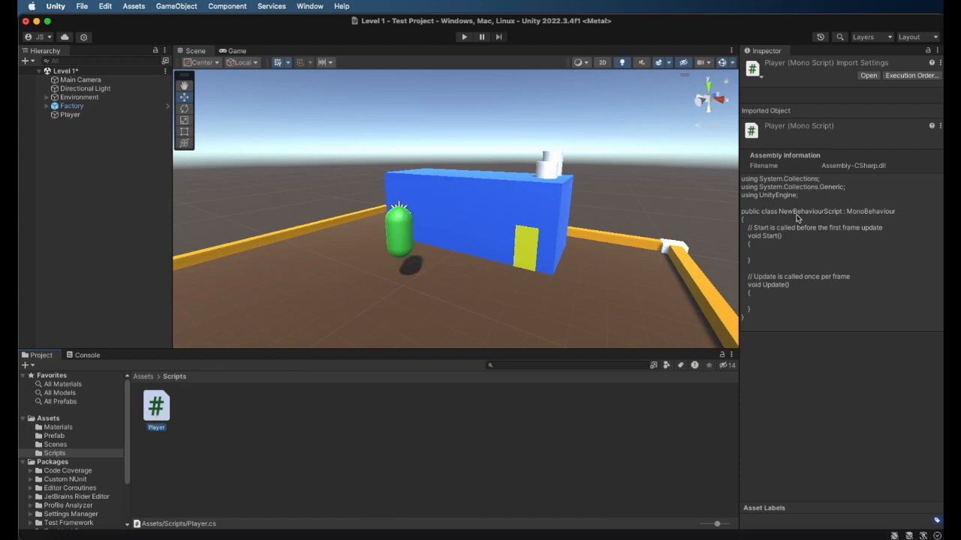
Delete the Player script from the Scripts folder
right_click(155, 416)
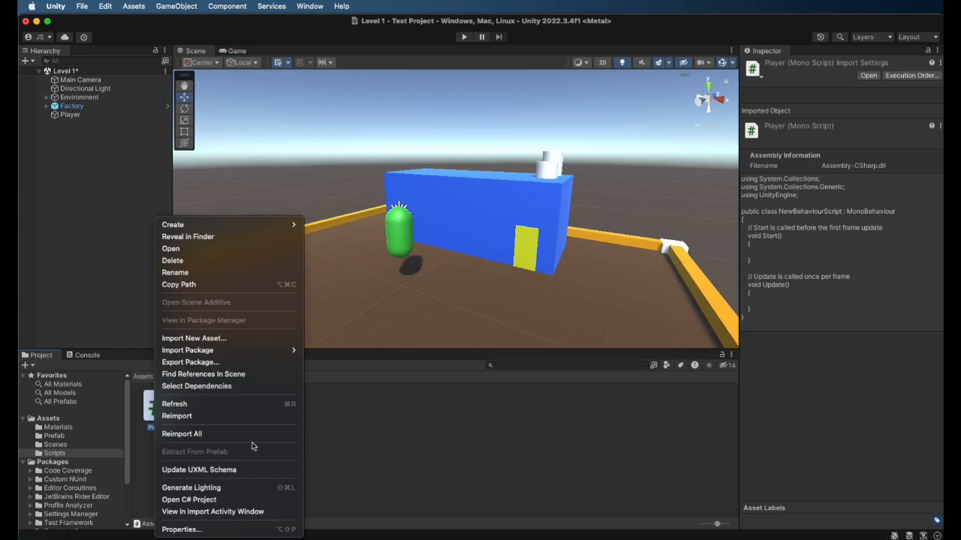
left_click(194, 262)
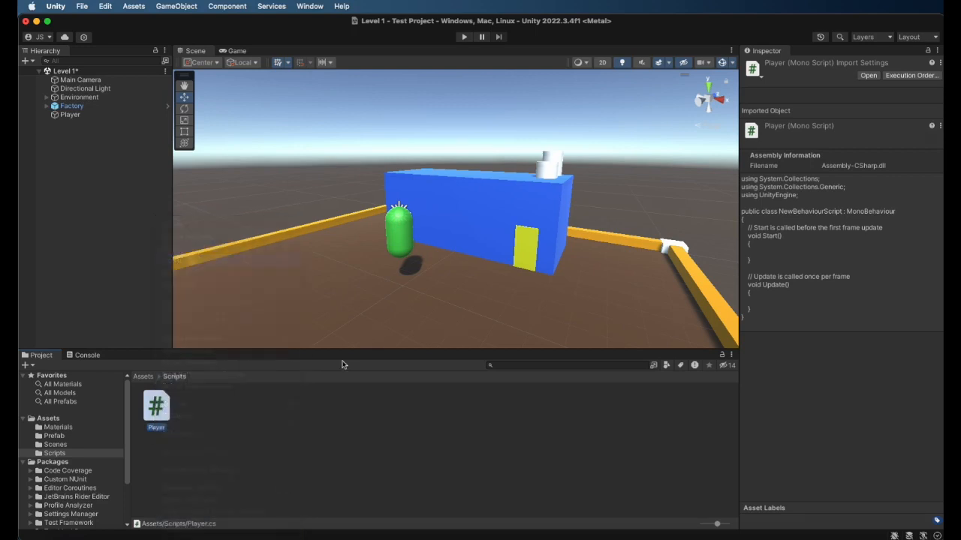
left_click(742, 237)
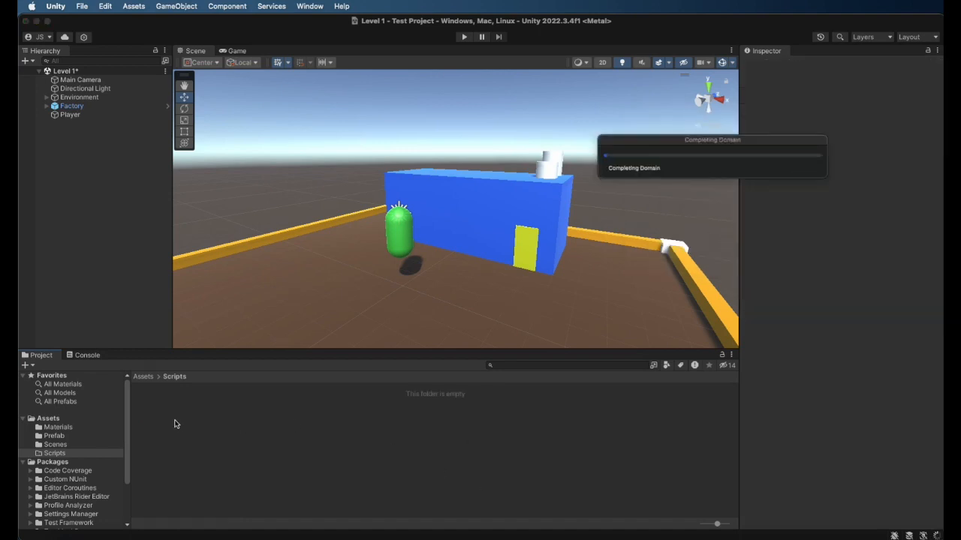
Create a C# script in the Scripts folder, naming it PLayer as it is created
right_click(177, 425)
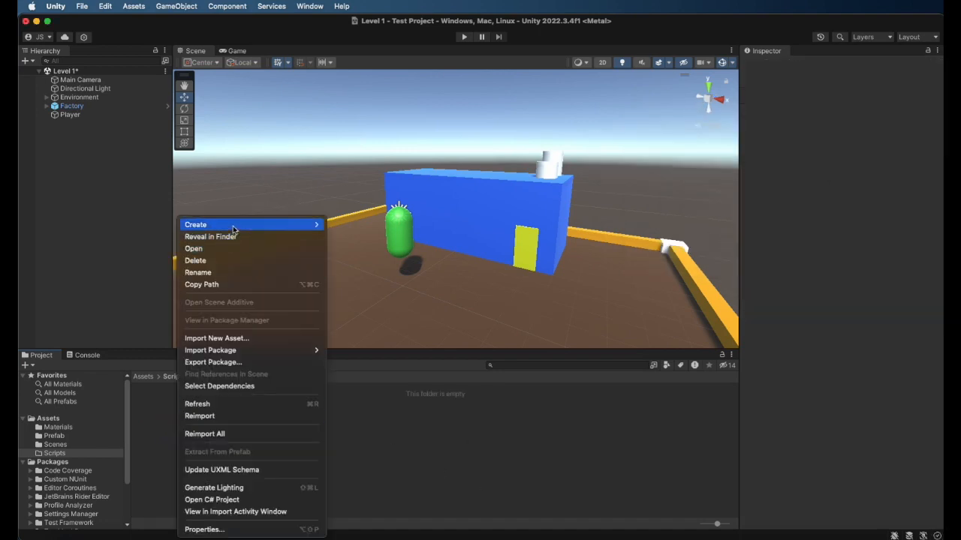
mouse_move(298, 229)
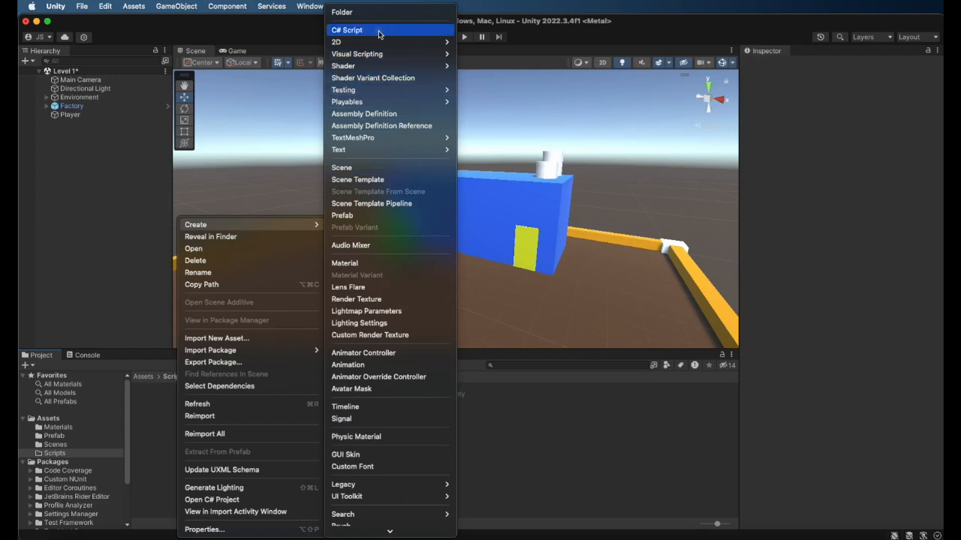
left_click(349, 30)
type("Playe")
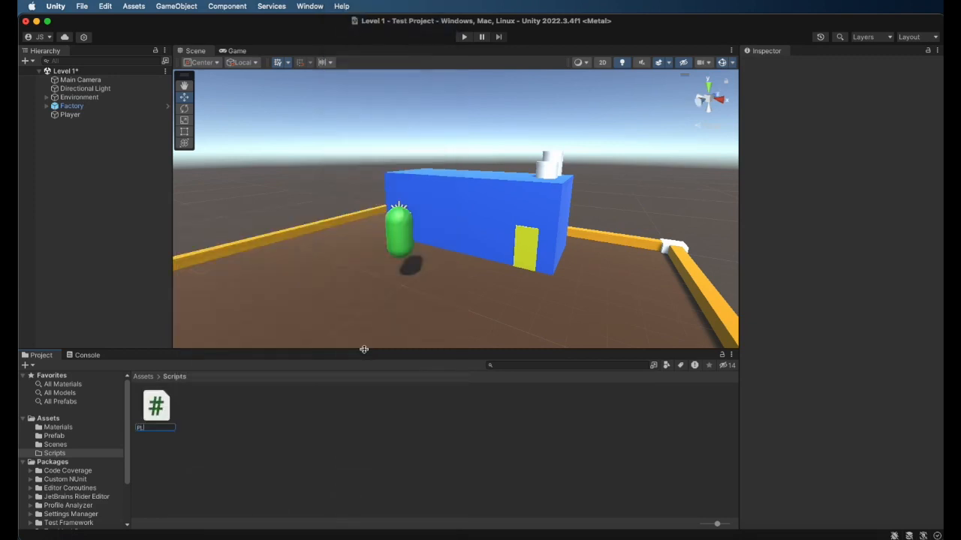
type("r")
key("Return")
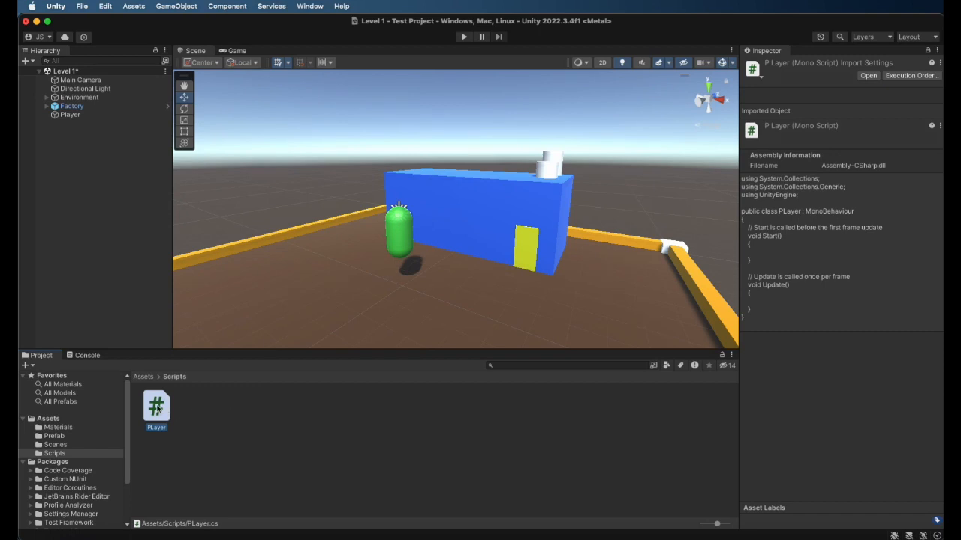
Attach the PLayer script from the Scripts folder to the Player capsule as a component
left_click(79, 116)
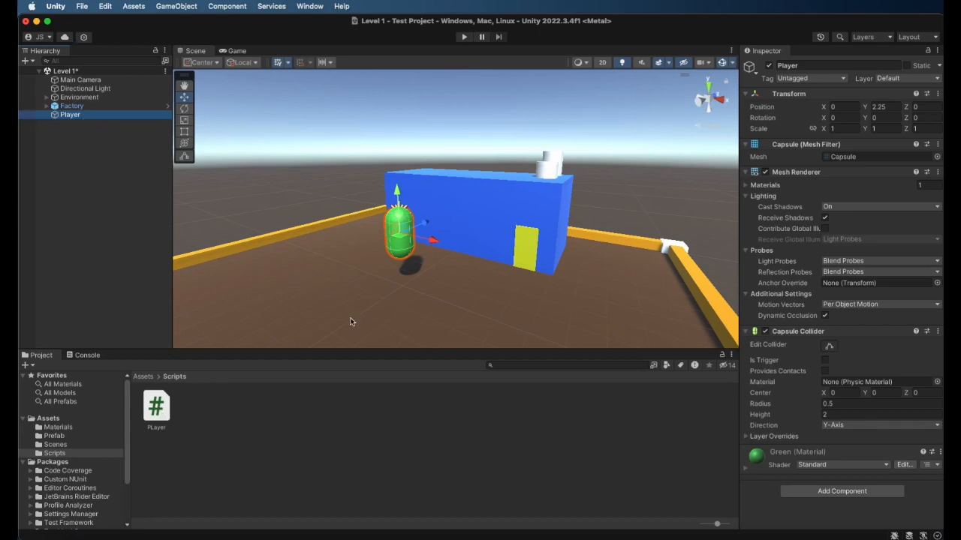
left_click_drag(158, 413, 111, 117)
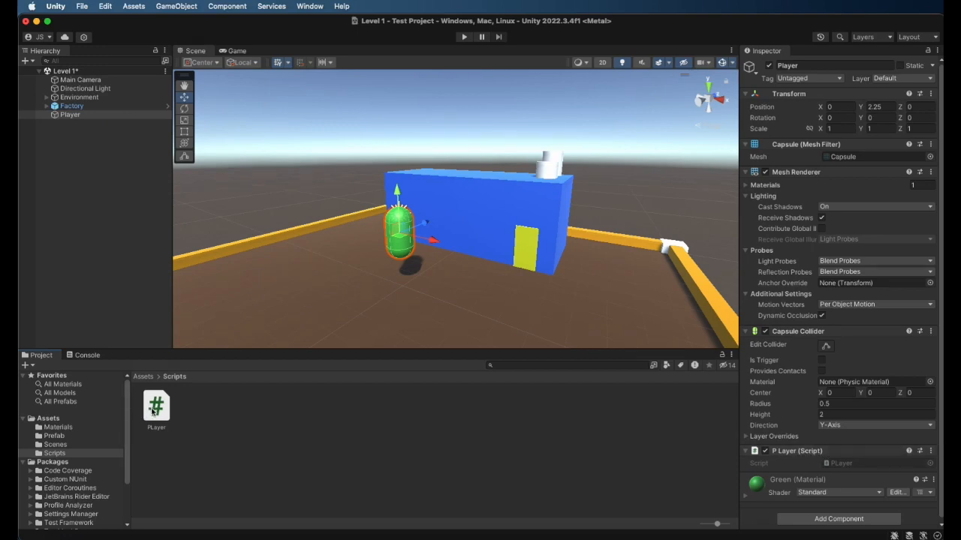
scroll(809, 505, "down", 1)
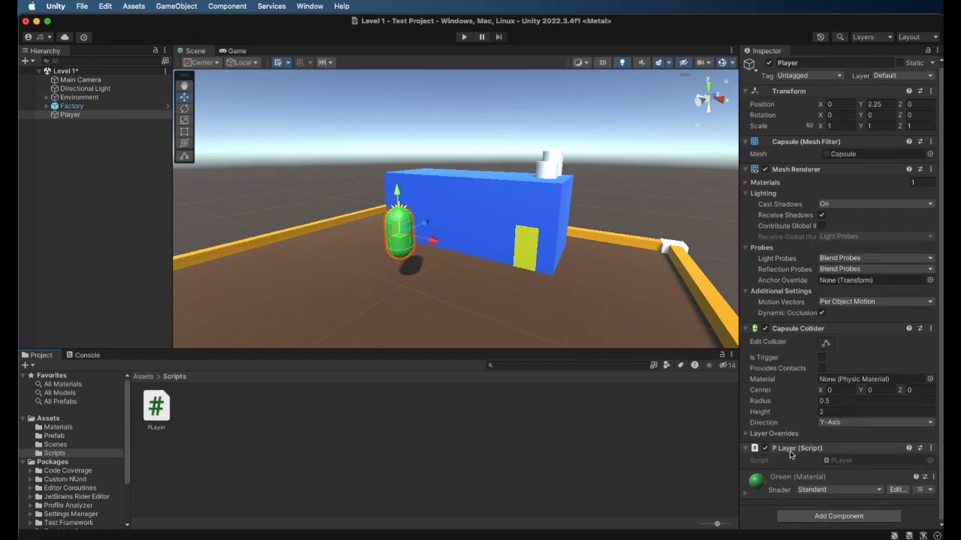
Correct the capitalisation of the script's file name in the Scripts folder to Player and select the script
left_click(156, 429)
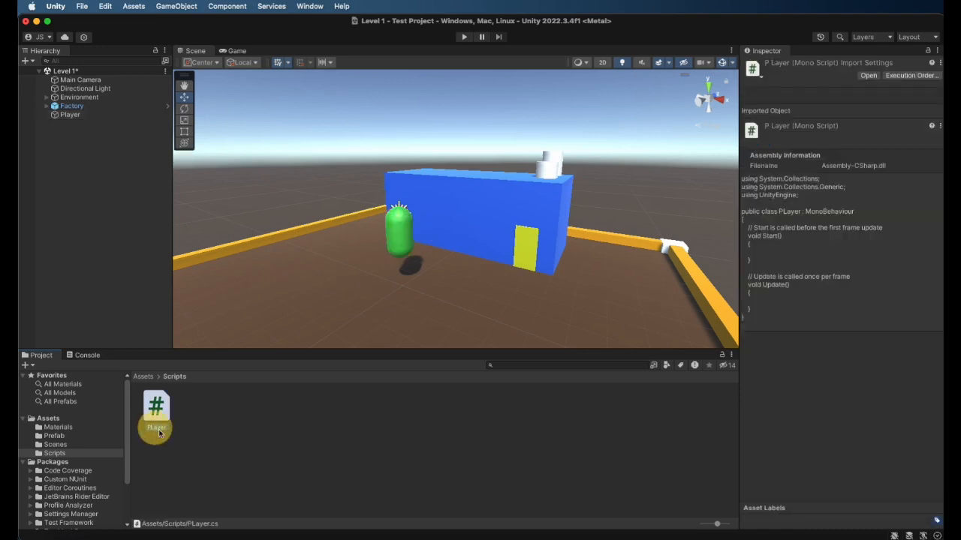
right_click(156, 432)
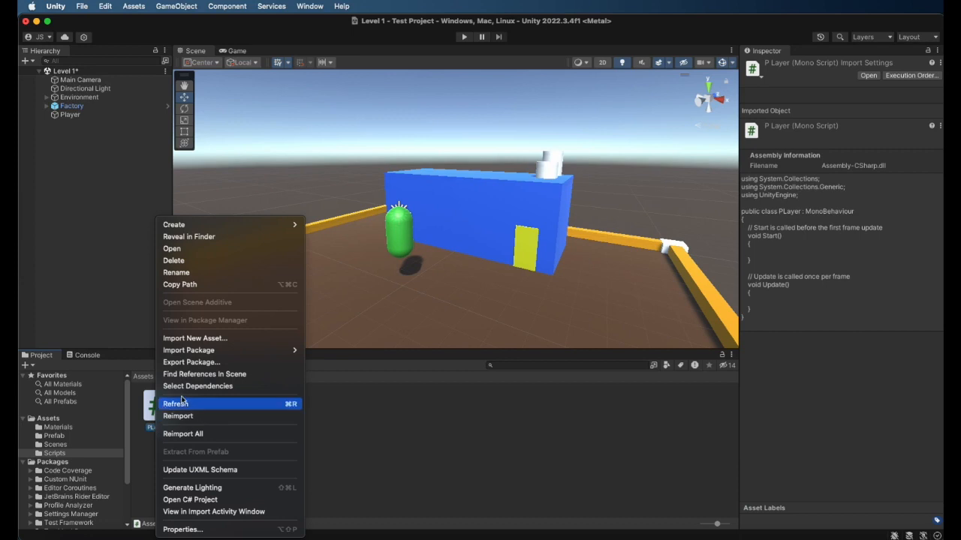
left_click(222, 272)
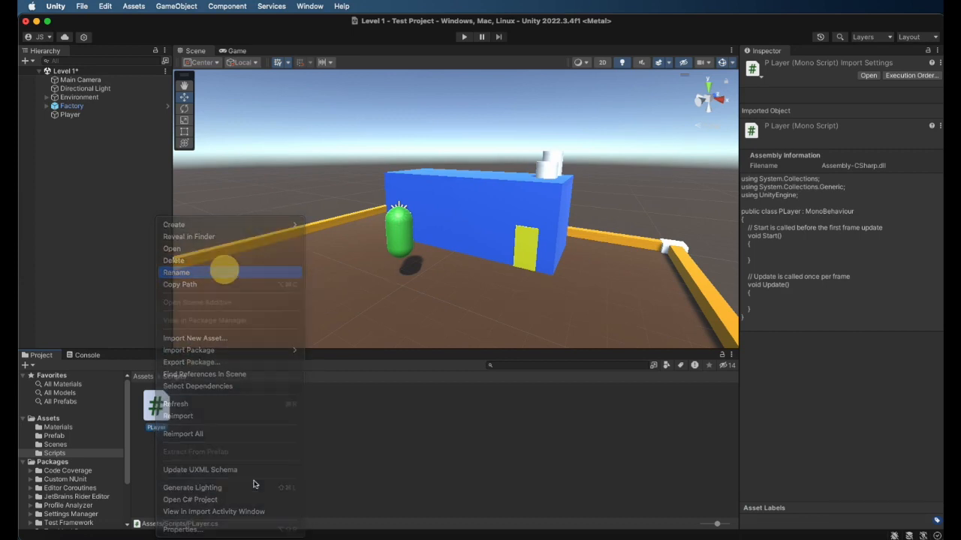
key("Left")
key("BackSpace")
type("l")
key("Return")
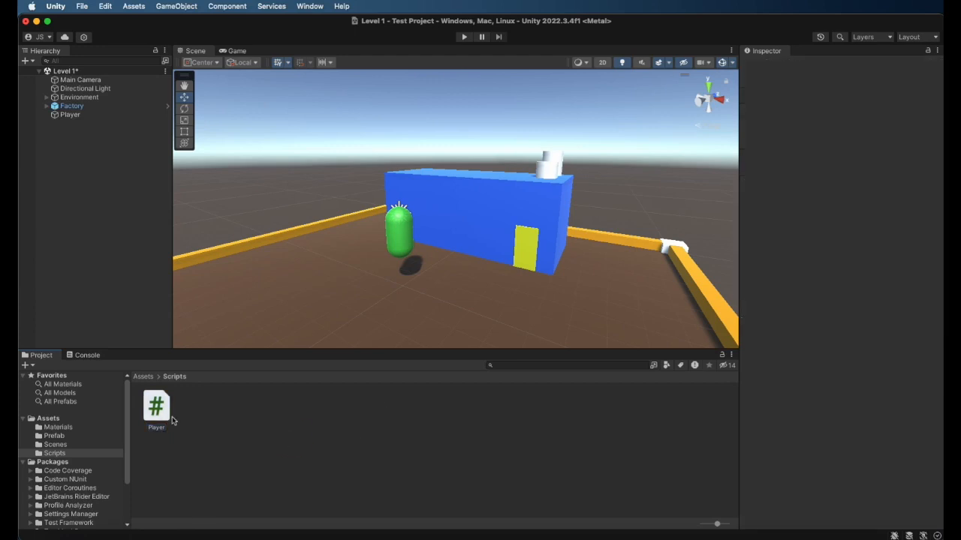
left_click(164, 421)
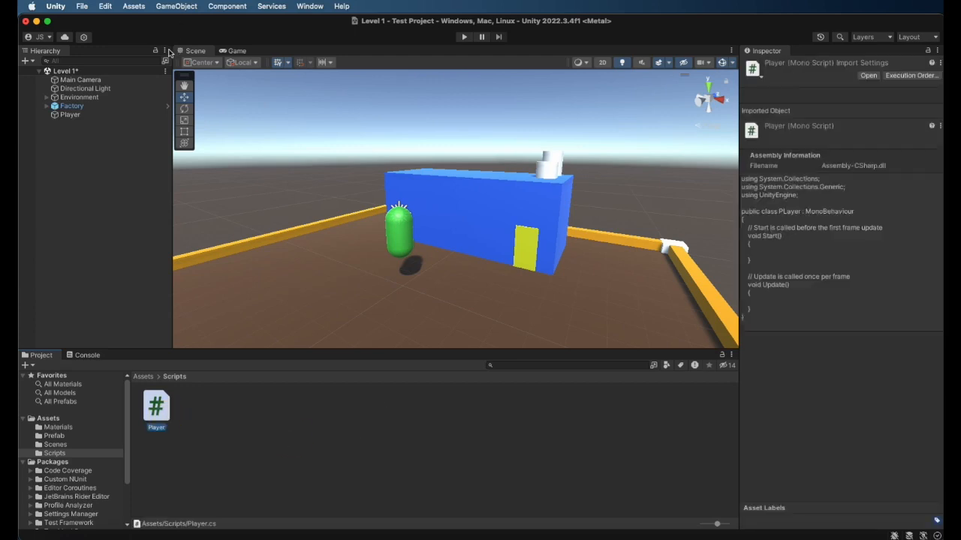
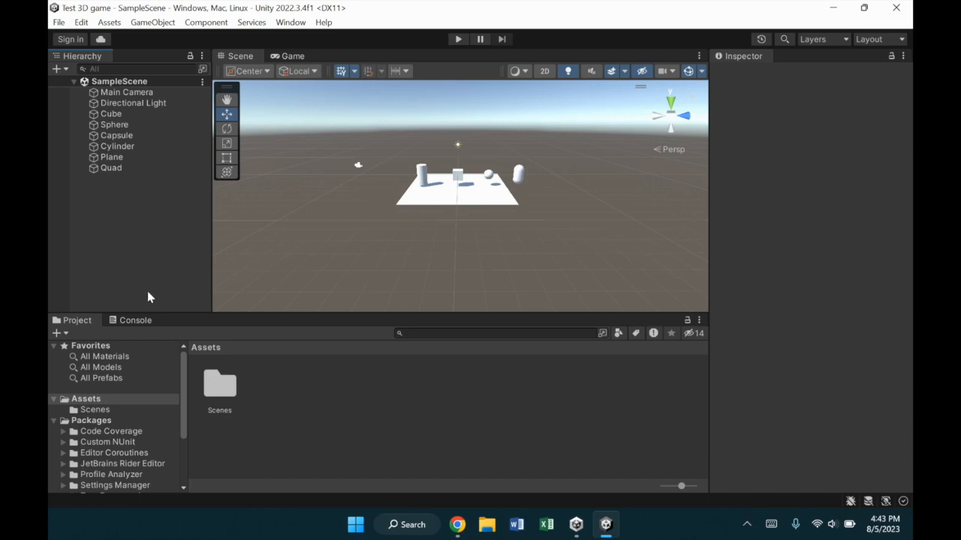
Open the External Tools preferences and choose Microsoft Visual Studio 2022 [17.6.33815] as the external script editor
left_click(81, 22)
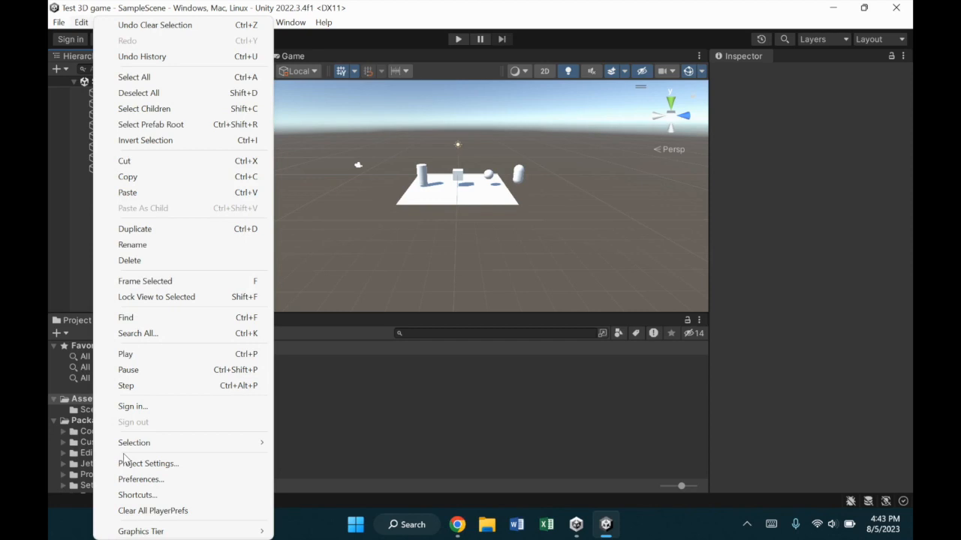
left_click(130, 480)
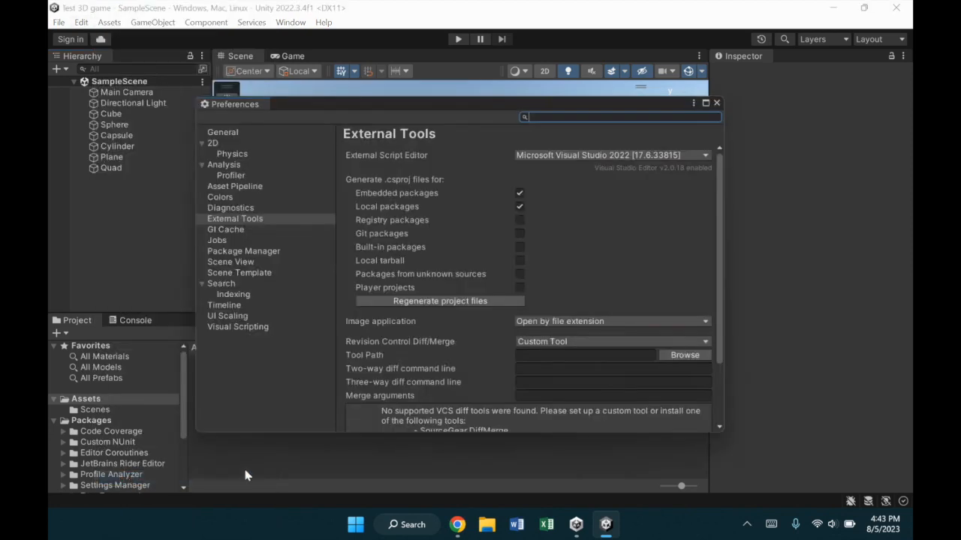
left_click_drag(279, 111, 309, 105)
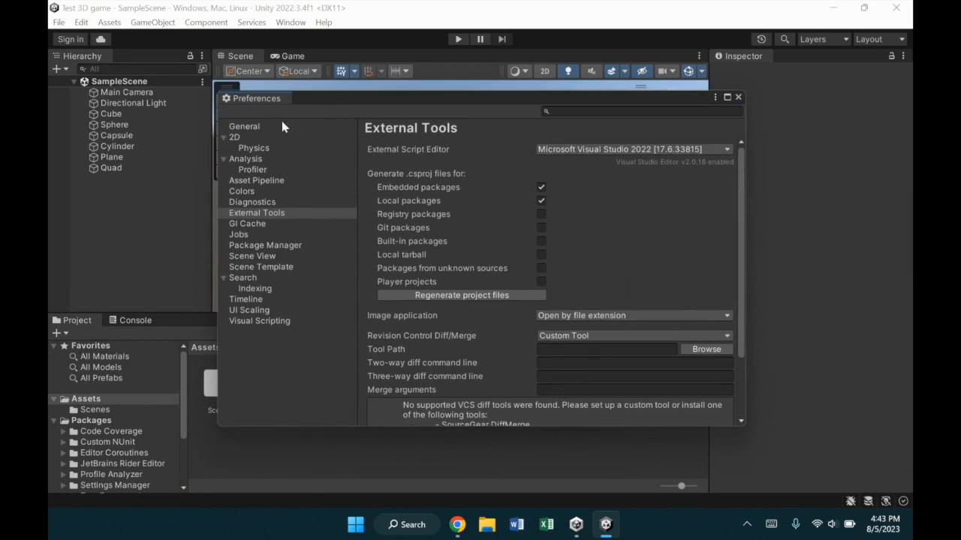
left_click(276, 215)
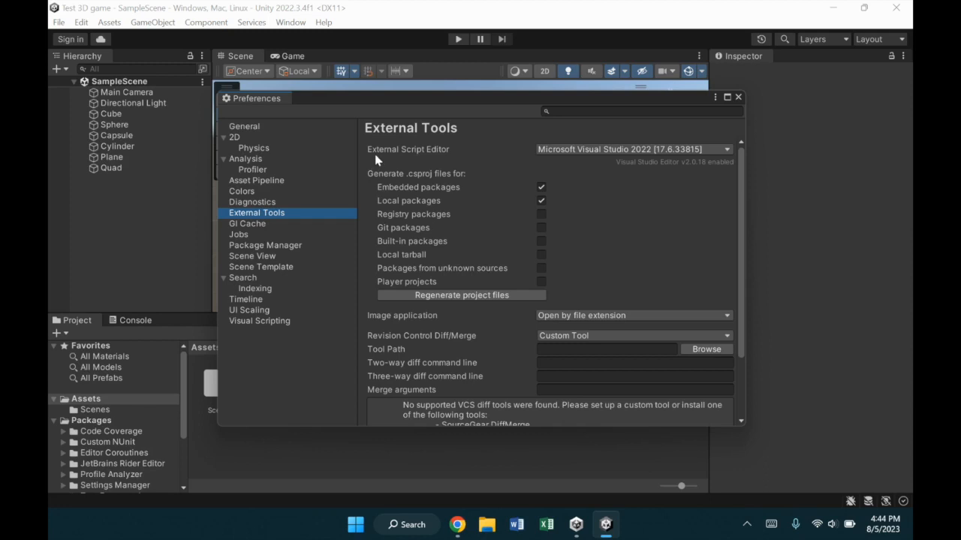
left_click(567, 150)
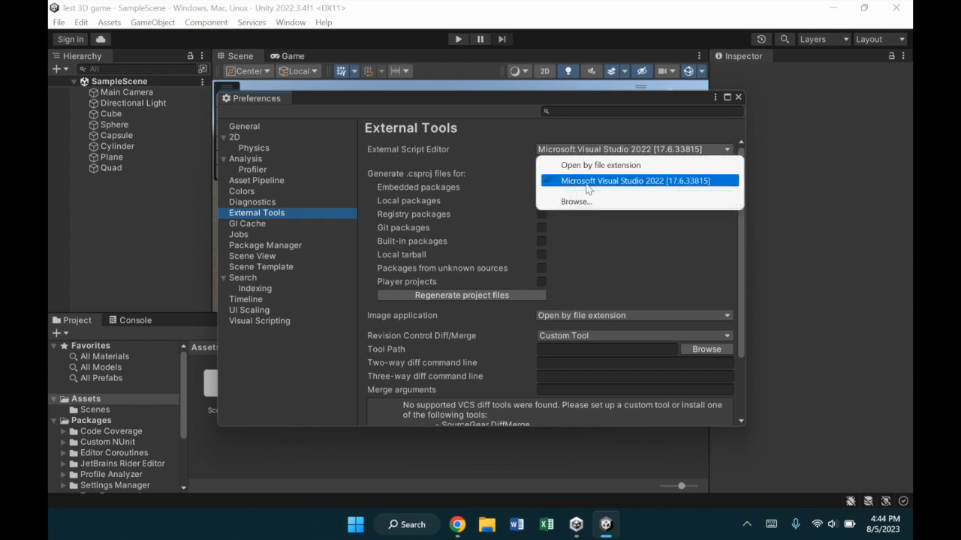
left_click(650, 188)
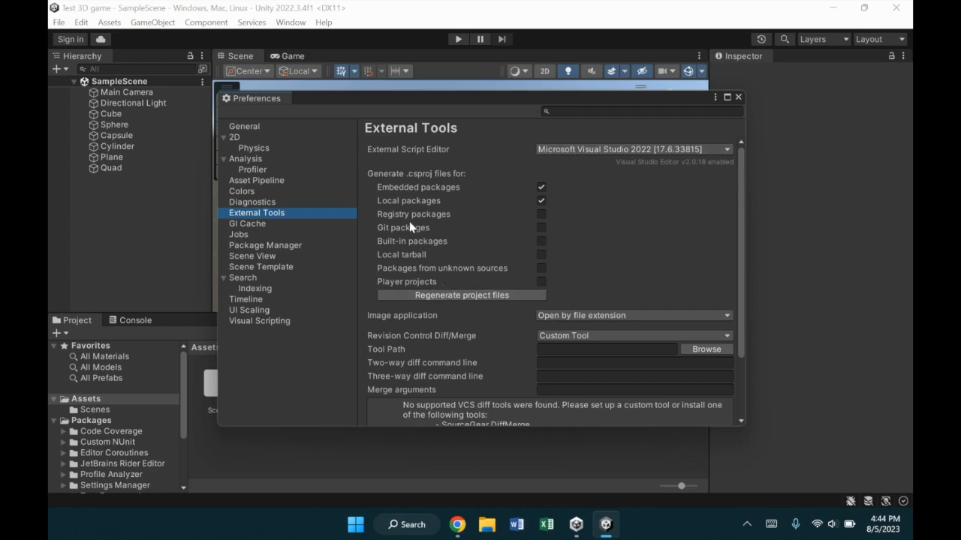
Regenerate the project files, view the General preferences and return to the External Tools preferences
left_click(439, 299)
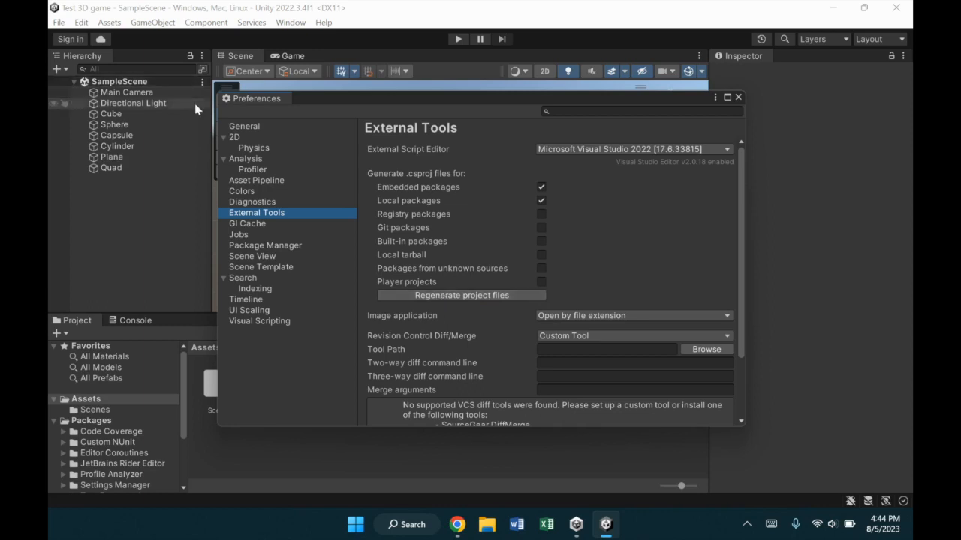
left_click(253, 130)
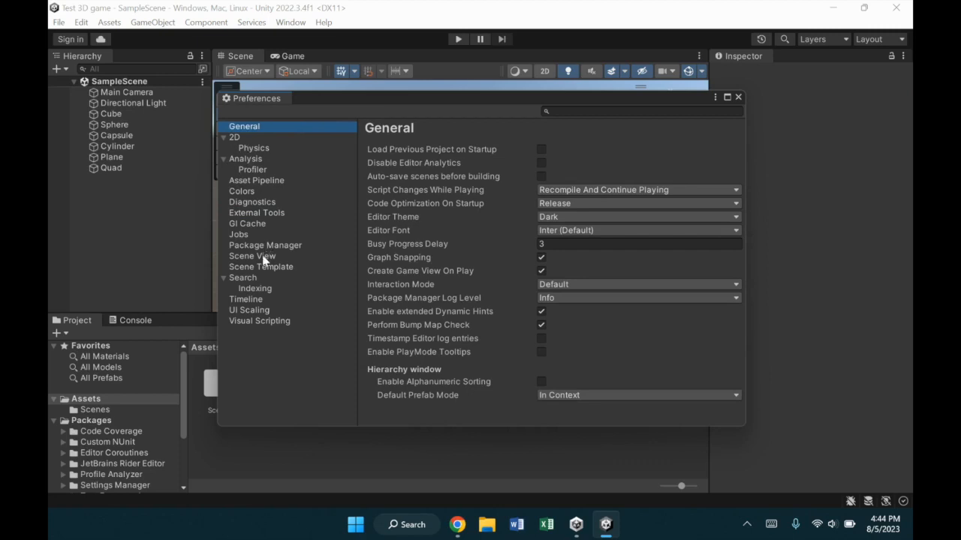
left_click(259, 214)
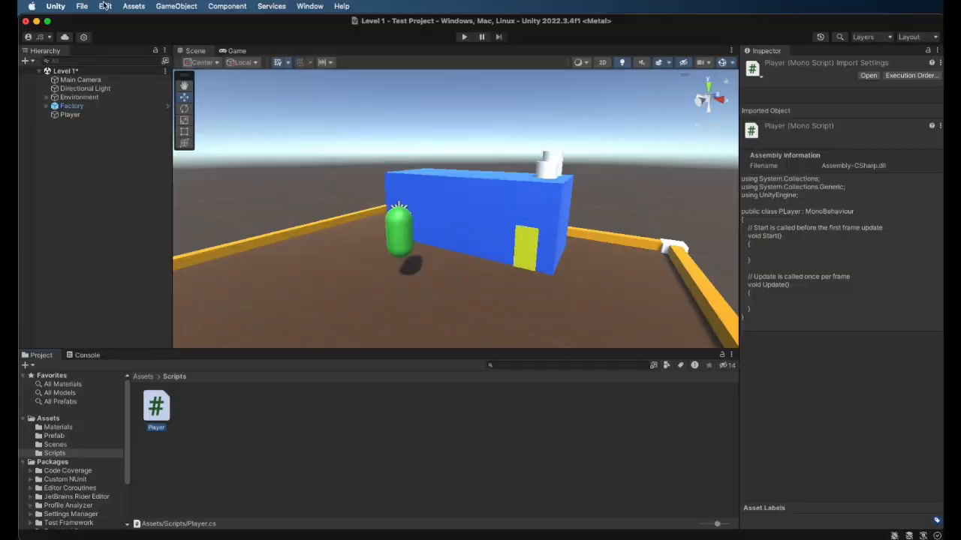
In the Mac editor's External Tools preferences, choose Visual Studio for Mac [8.10.20] as the external script editor and close the preferences
left_click(31, 7)
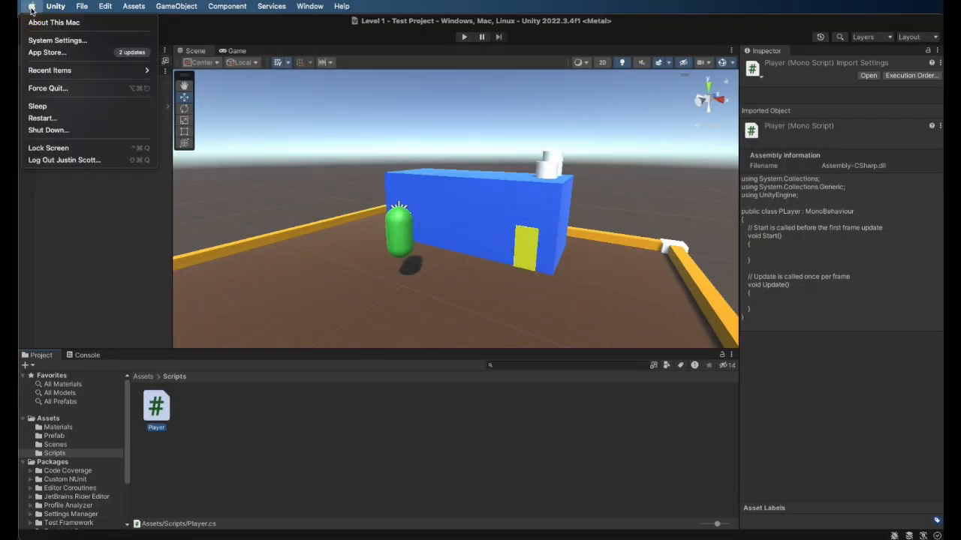
mouse_move(52, 7)
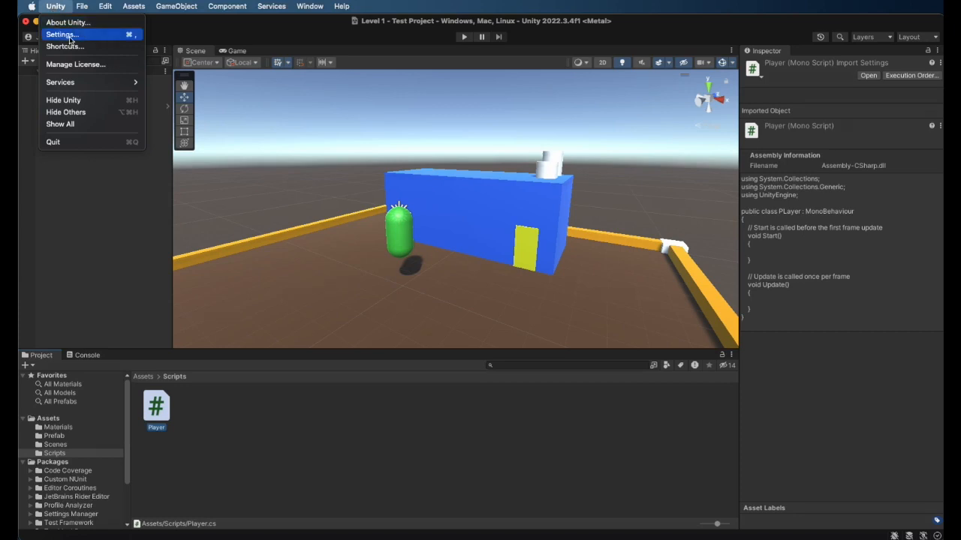
mouse_move(94, 7)
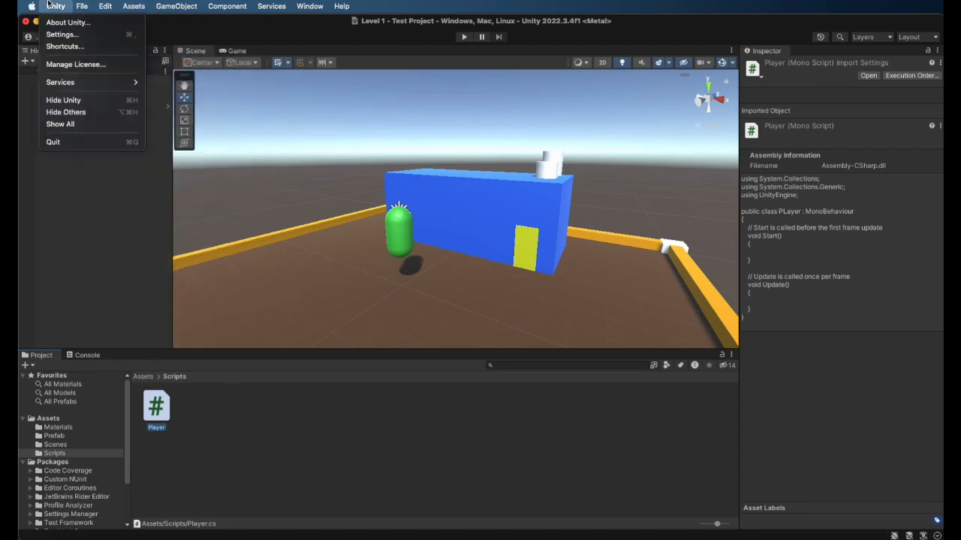
left_click(65, 35)
left_click_drag(191, 26, 240, 46)
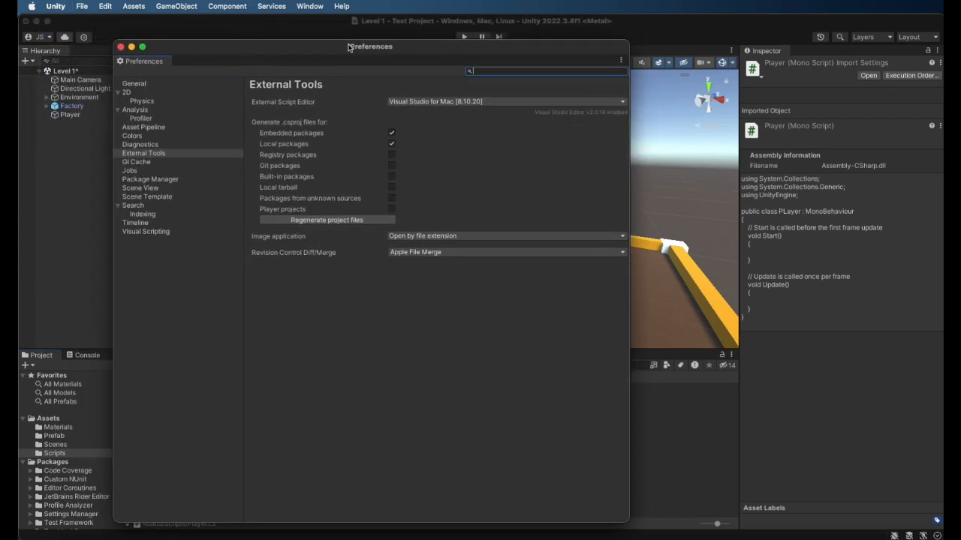
left_click_drag(350, 47, 370, 45)
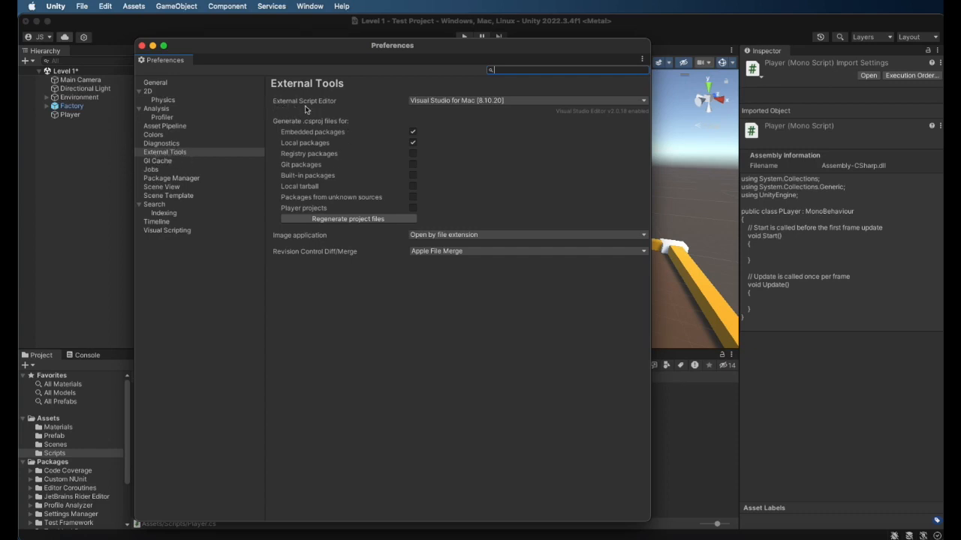
left_click(442, 103)
left_click(450, 125)
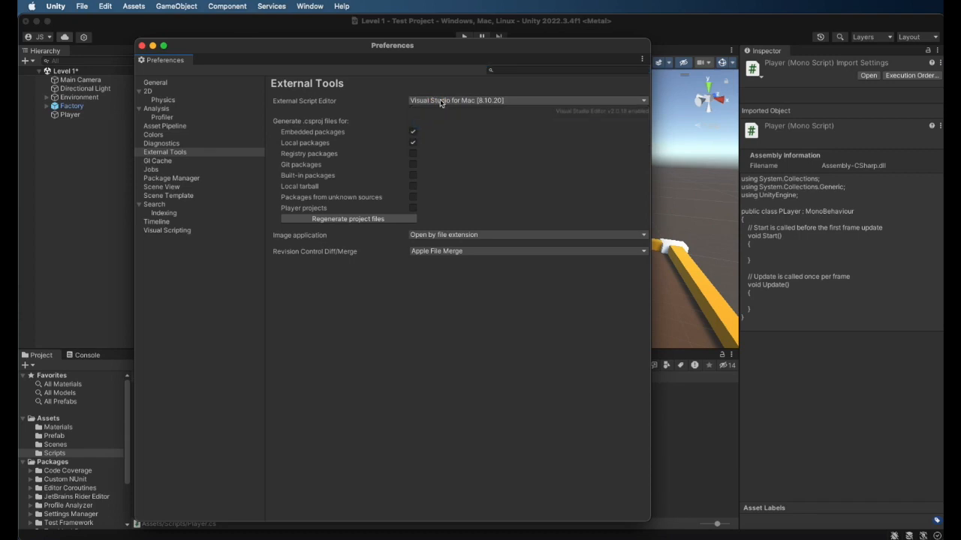
mouse_move(448, 52)
left_mouse_down()
mouse_move(482, 68)
mouse_move(454, 62)
left_mouse_up()
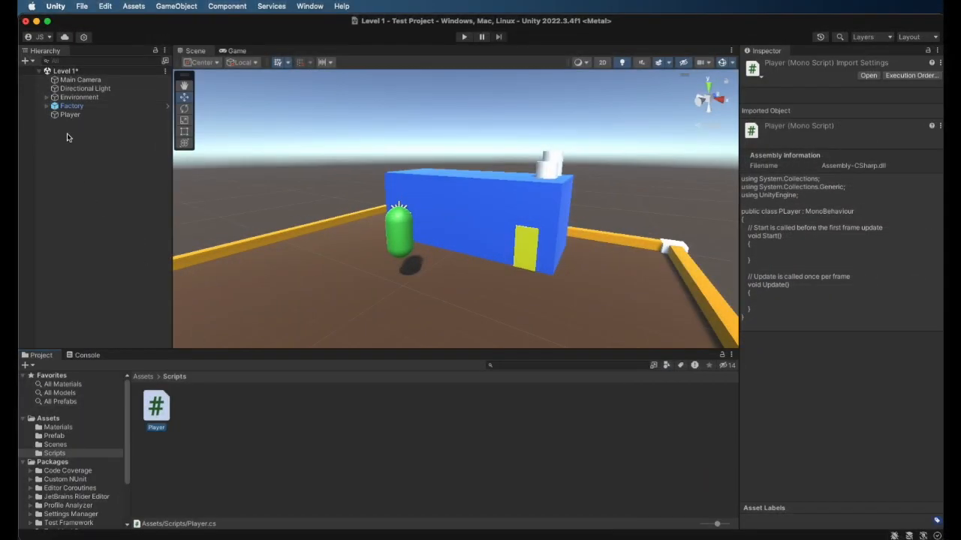
Open the Player script in Visual Studio, correct its class name to Player and save the file
double_click(157, 407)
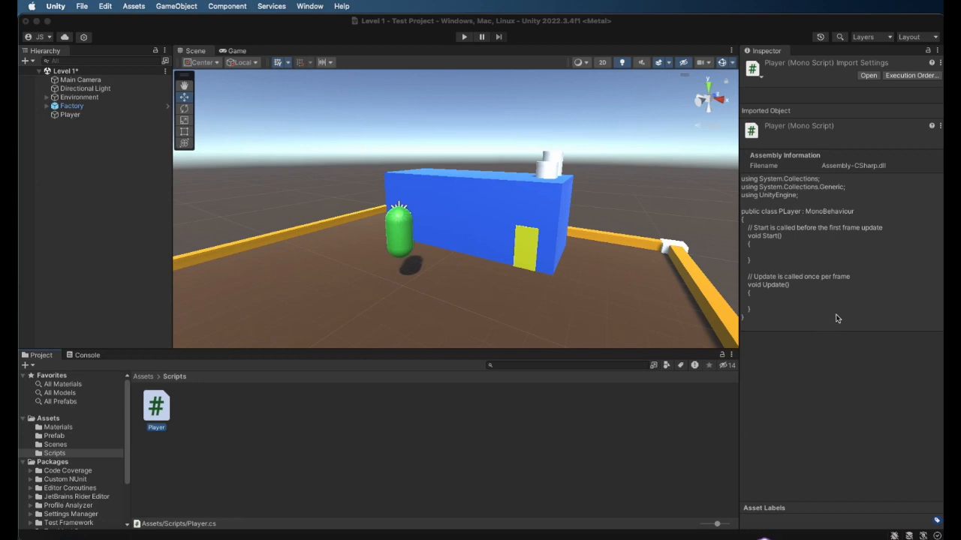
key("super+Tab")
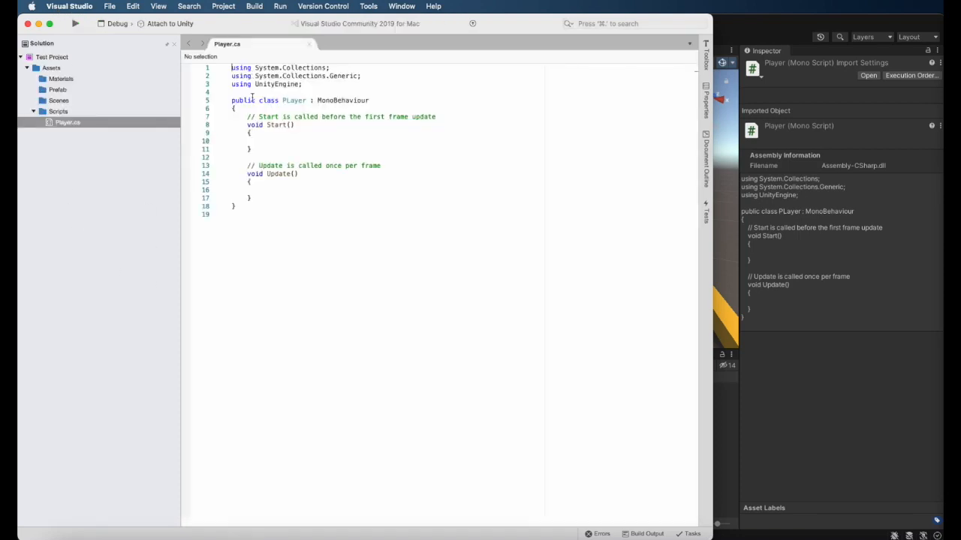
left_click(288, 100)
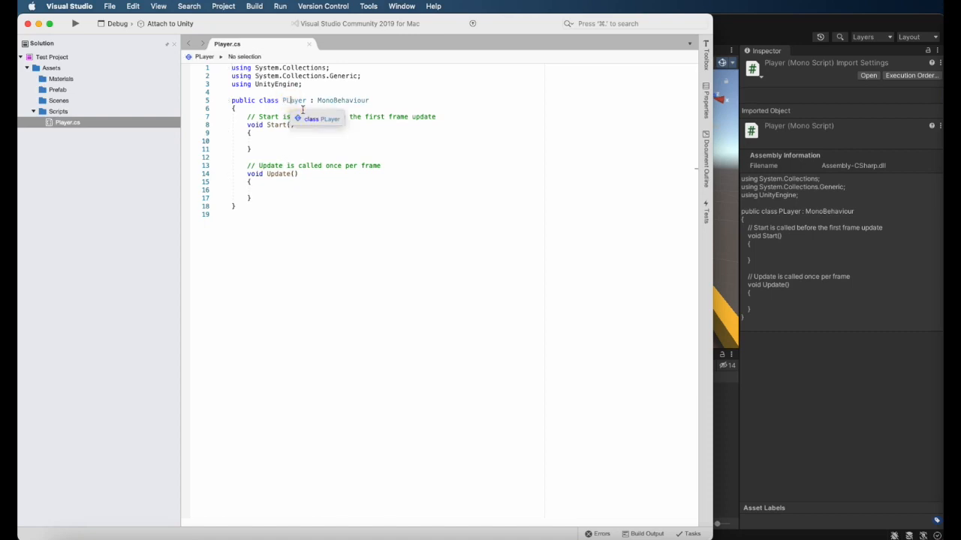
key("BackSpace")
type("l")
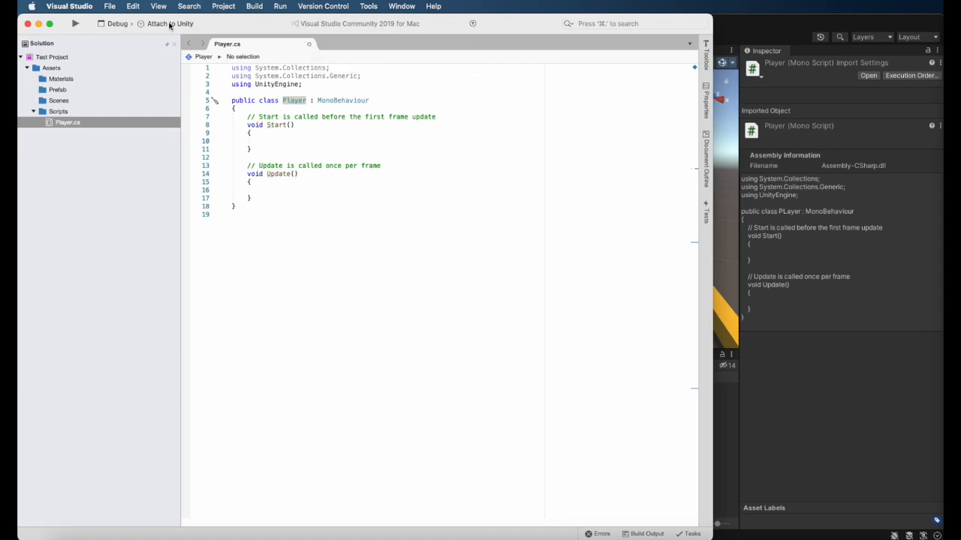
left_click(110, 7)
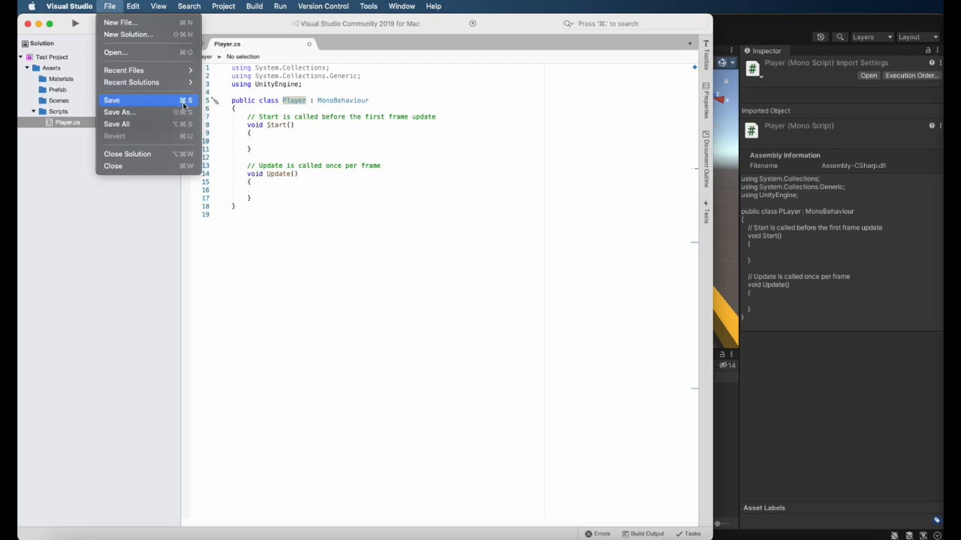
left_click(129, 100)
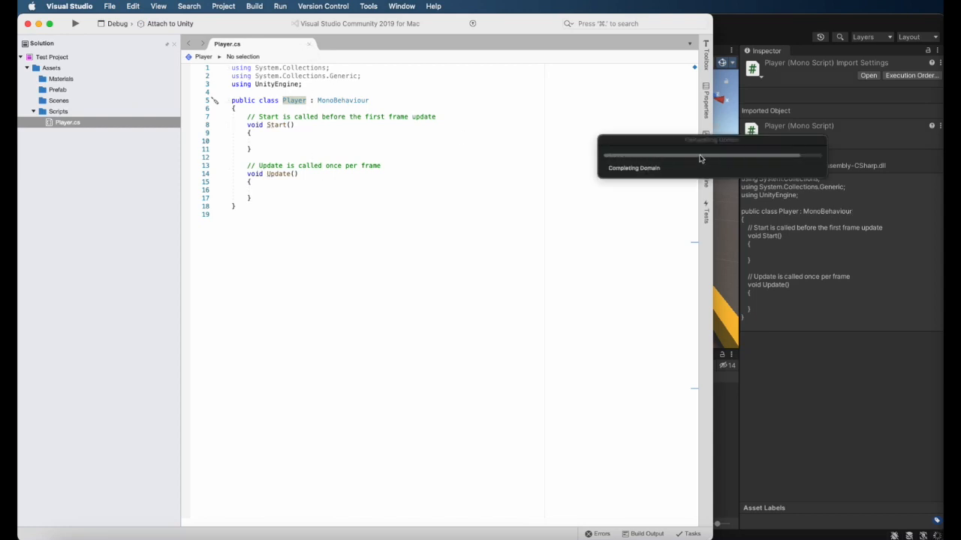
Switch back to Unity, add a Rigidbody physics component to the Player capsule and save the scene
left_click(750, 26)
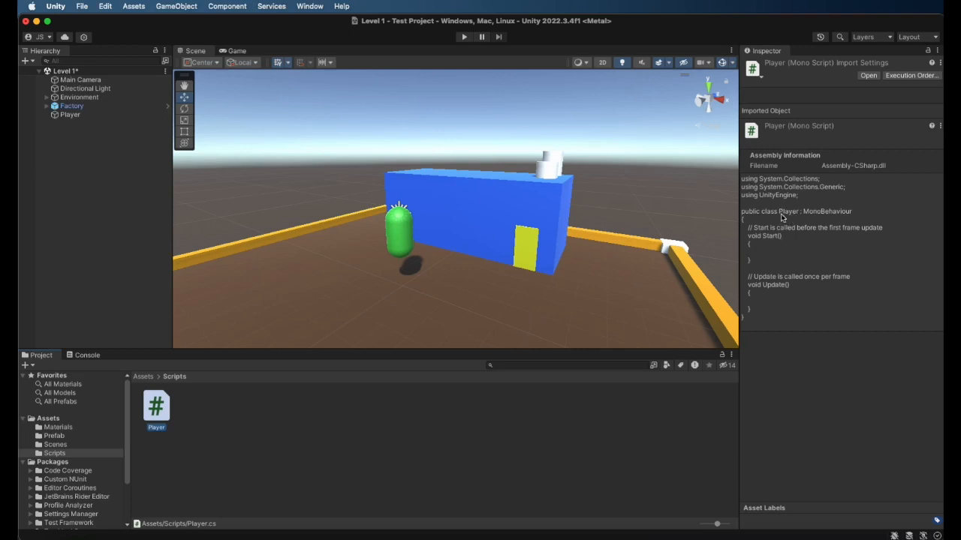
left_click(60, 116)
scroll(794, 455, "down", 1)
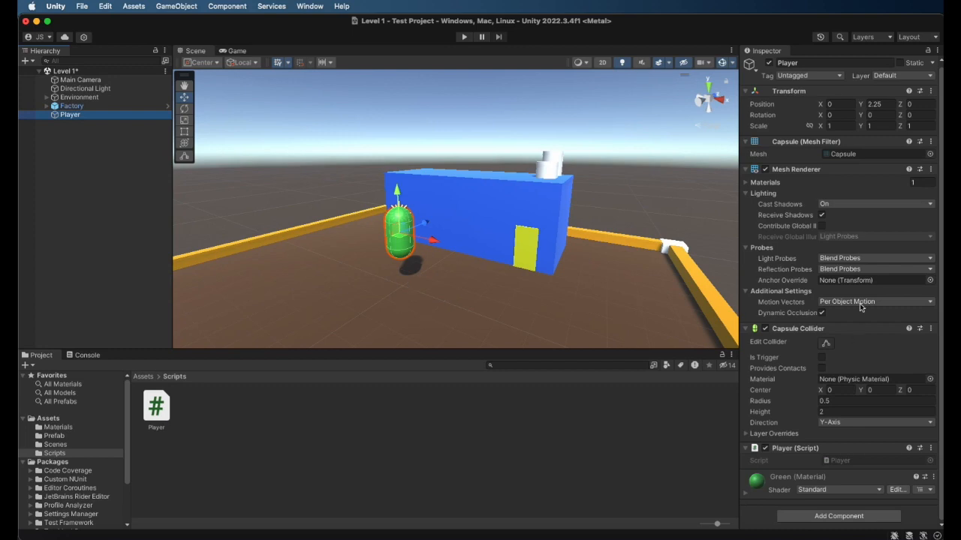
left_click(834, 517)
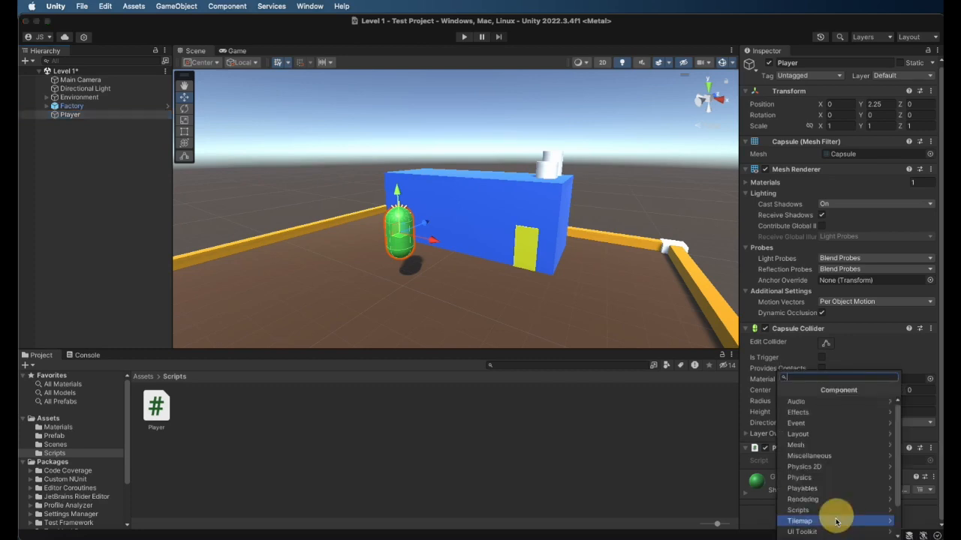
left_click(816, 482)
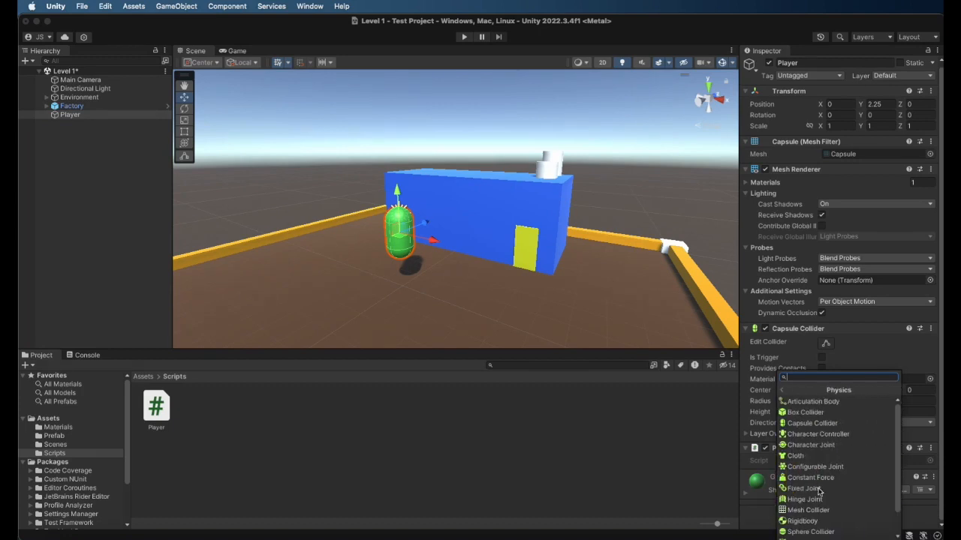
left_click(810, 523)
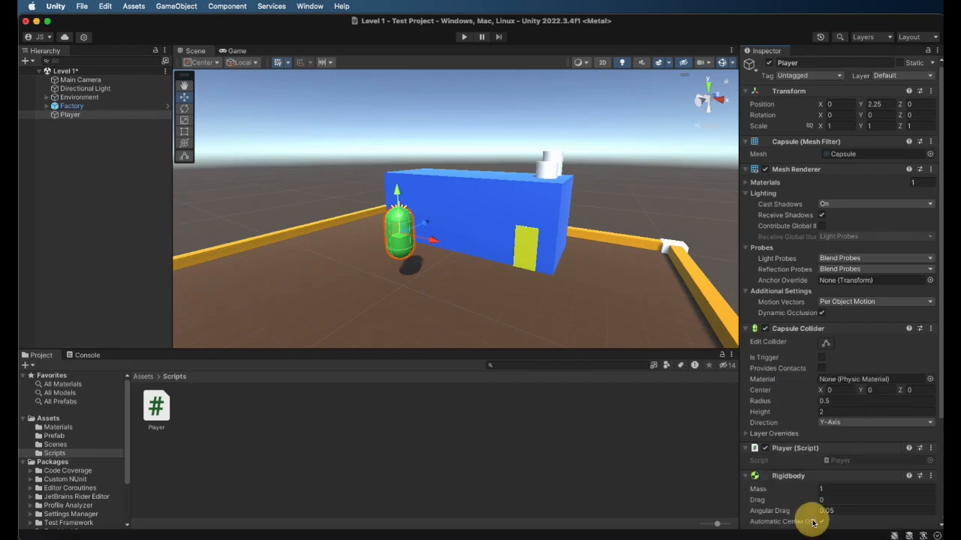
scroll(788, 415, "down", 3)
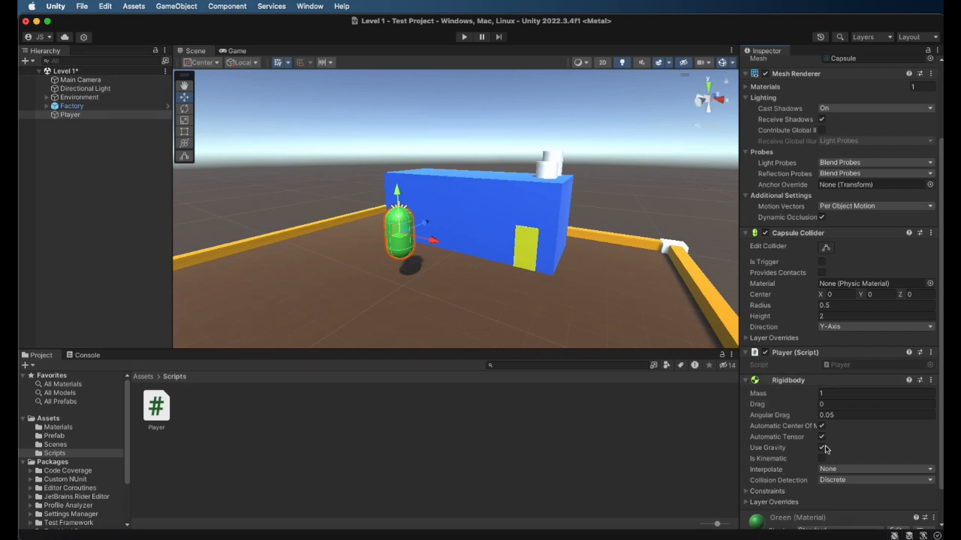
left_click(775, 395)
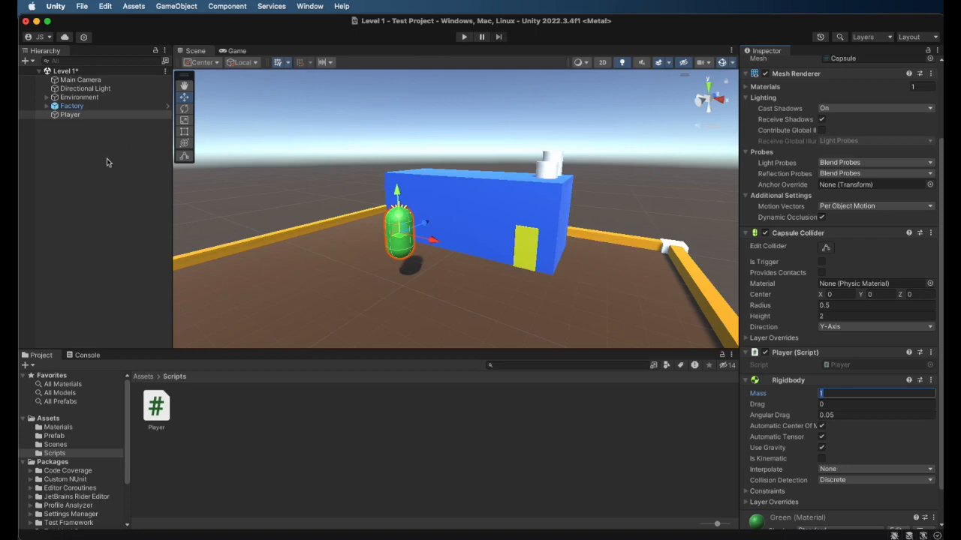
key("super+s")
Run the game, examine the components of the Ground plane and the Player capsule, and stop the game
left_click(465, 37)
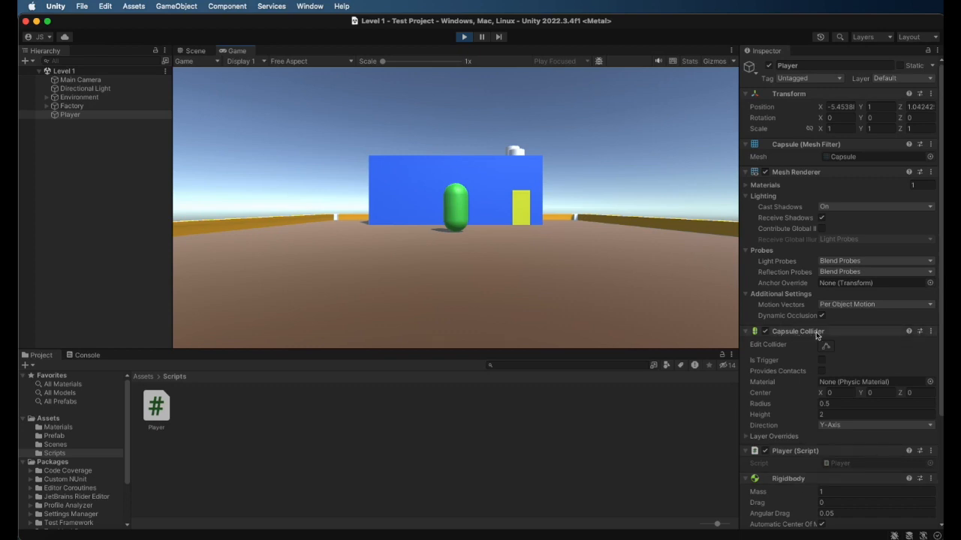
left_click(71, 98)
left_click(47, 97)
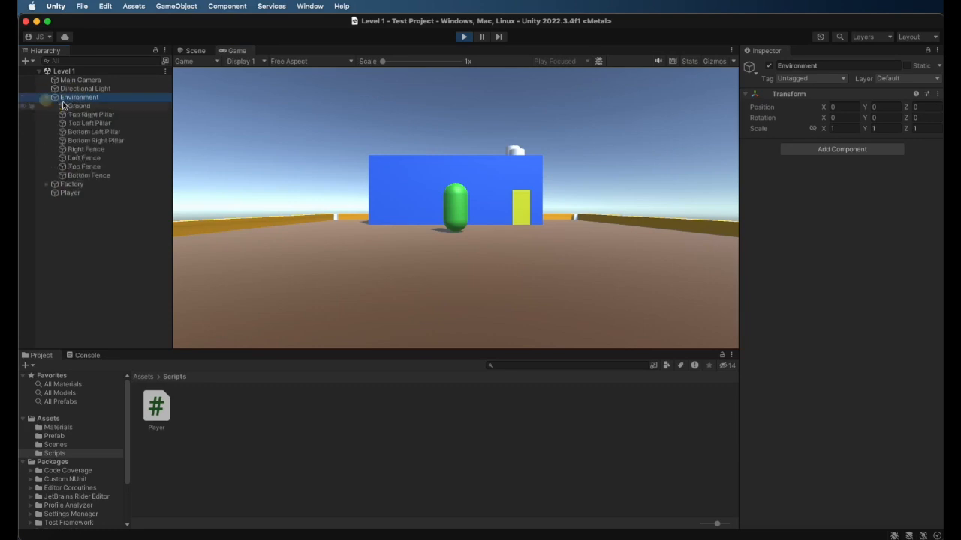
left_click(75, 106)
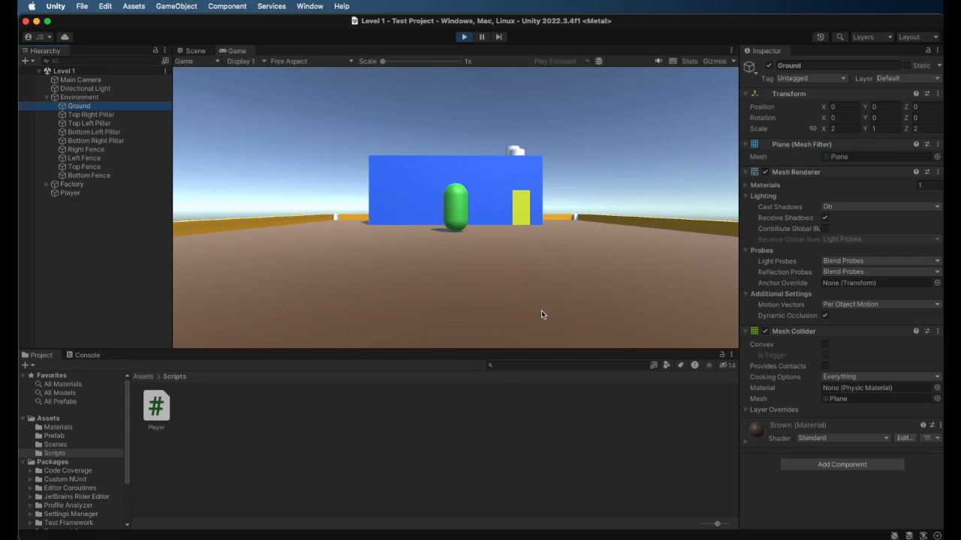
left_click(126, 193)
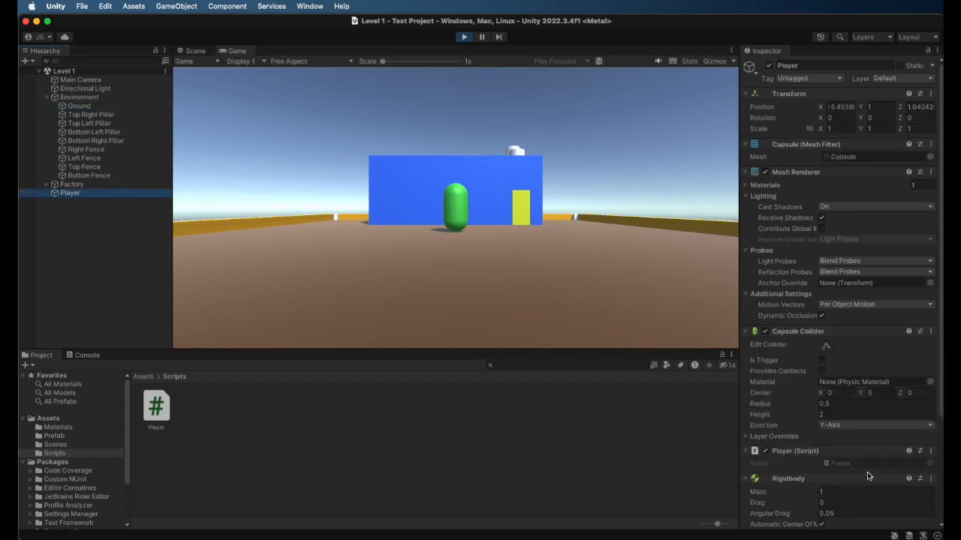
scroll(803, 451, "down", 3)
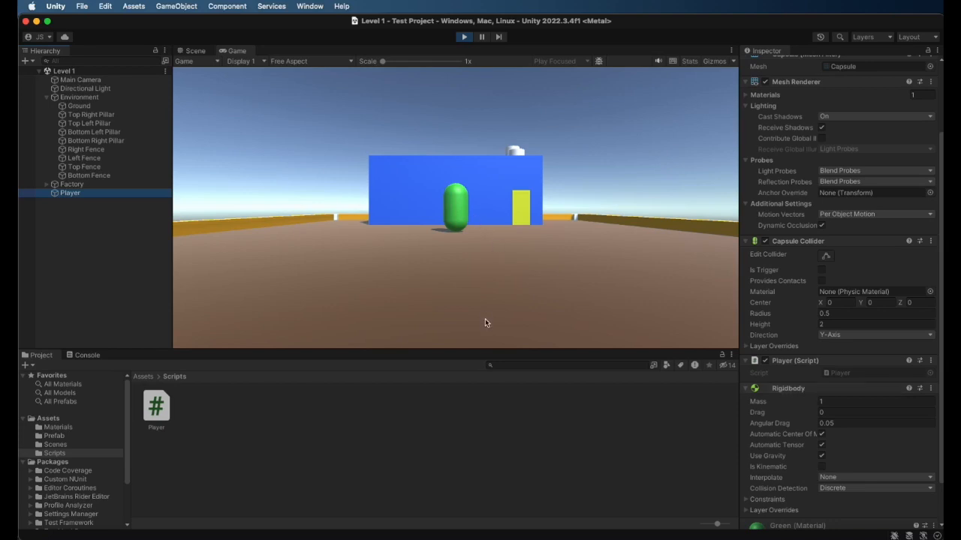
left_click(464, 39)
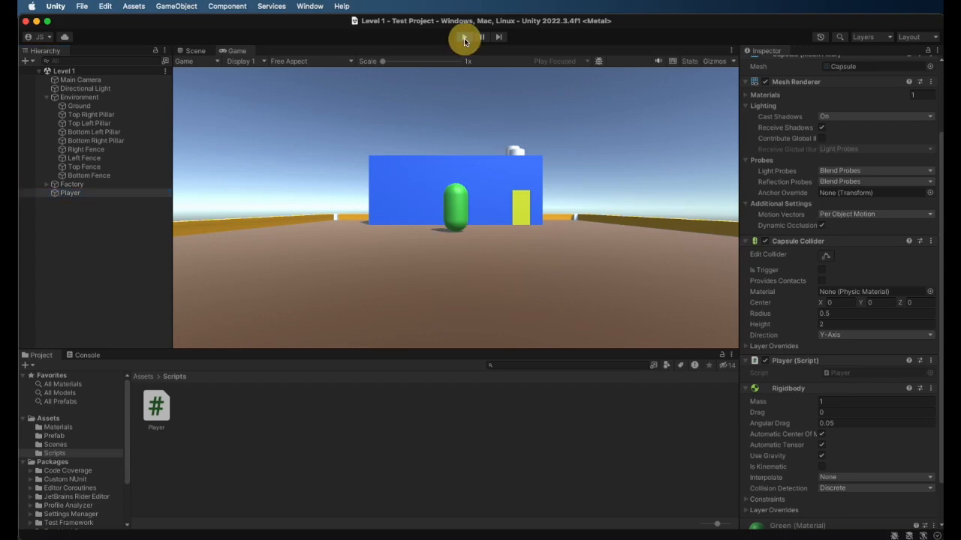
Disable the Player's Capsule Collider, test the effect by running the game, and stop it
left_click(765, 242)
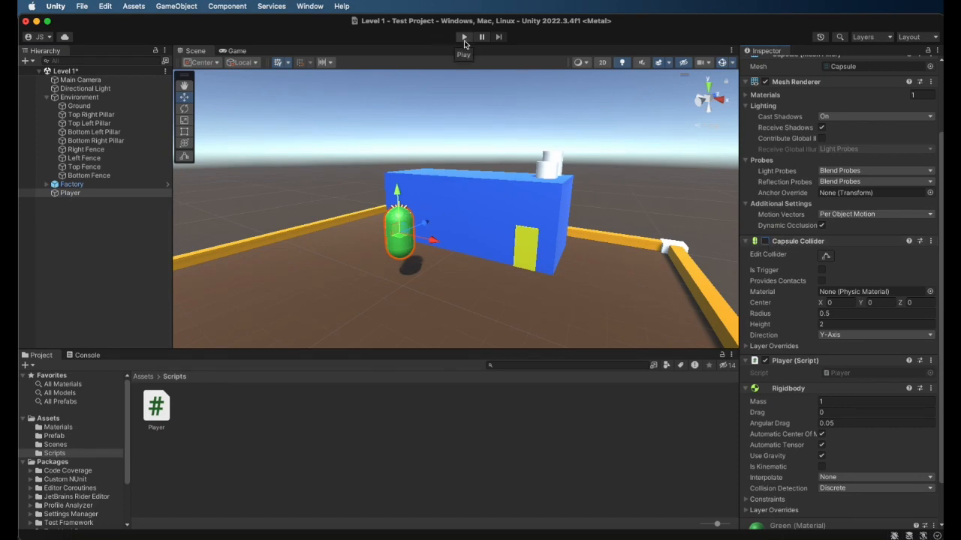
left_click(464, 37)
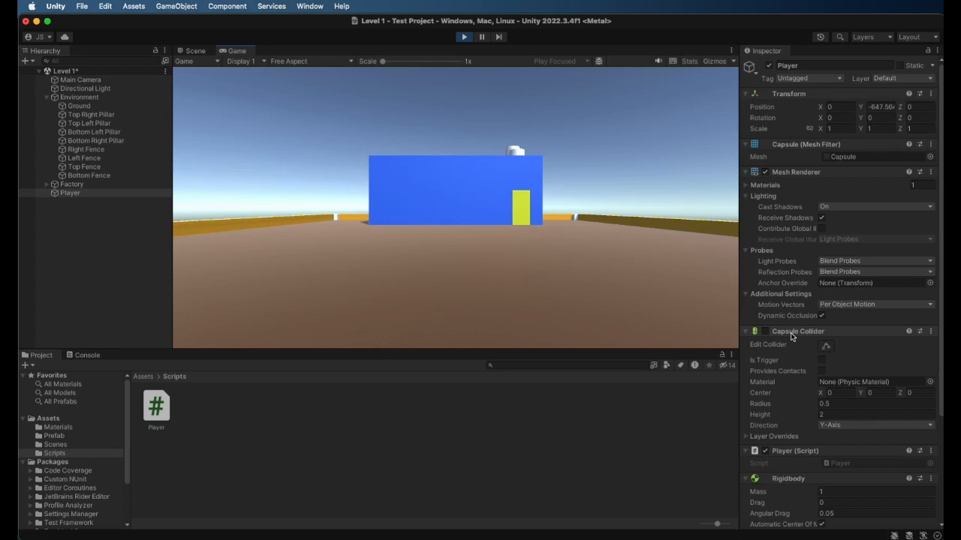
left_click(464, 36)
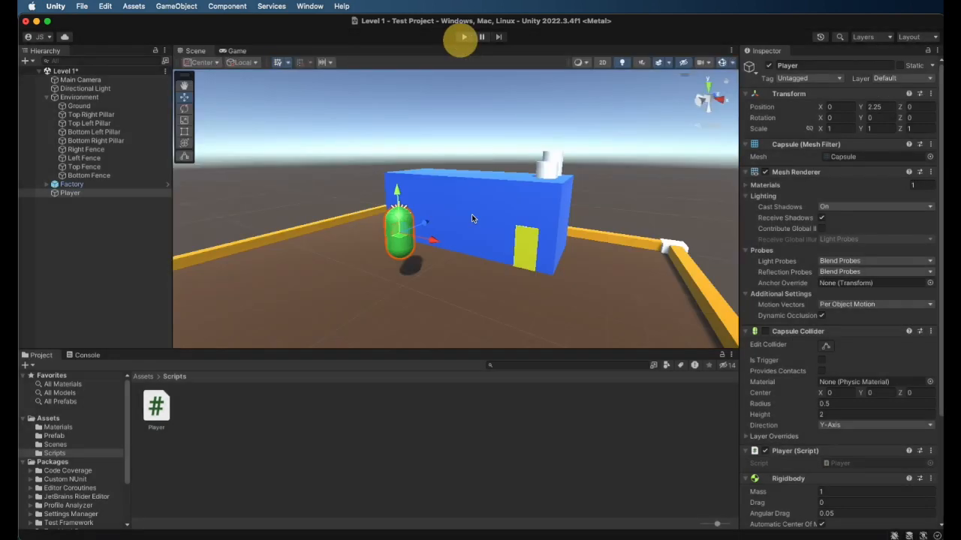